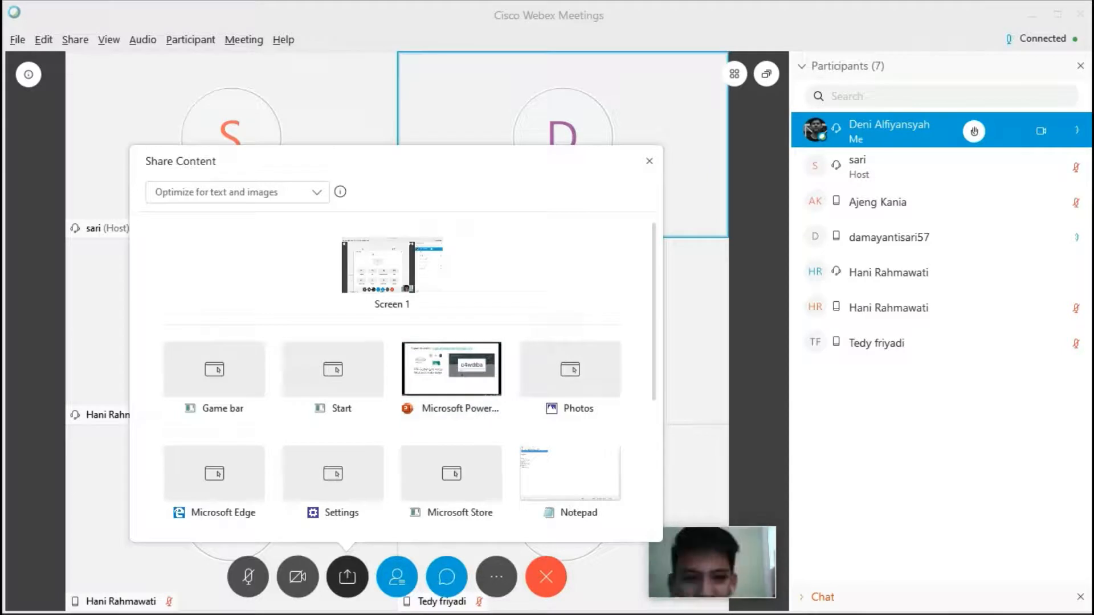
- Share the Google Chrome windows in the Webex meeting and switch to the Chrome window showing Google Classroom
scroll(393, 369, "down", 3)
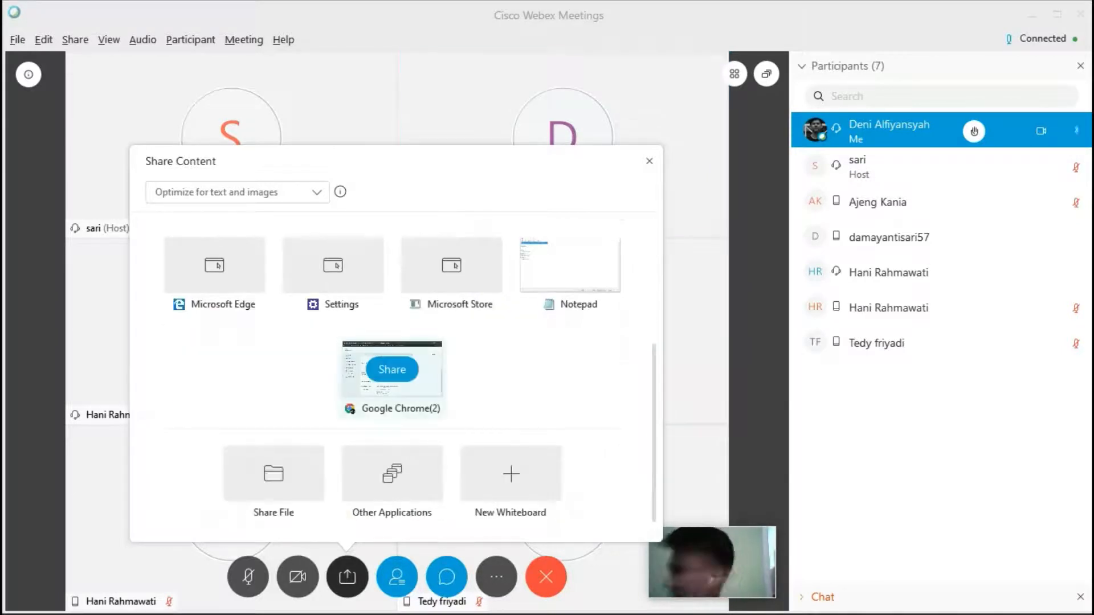
left_click(392, 369)
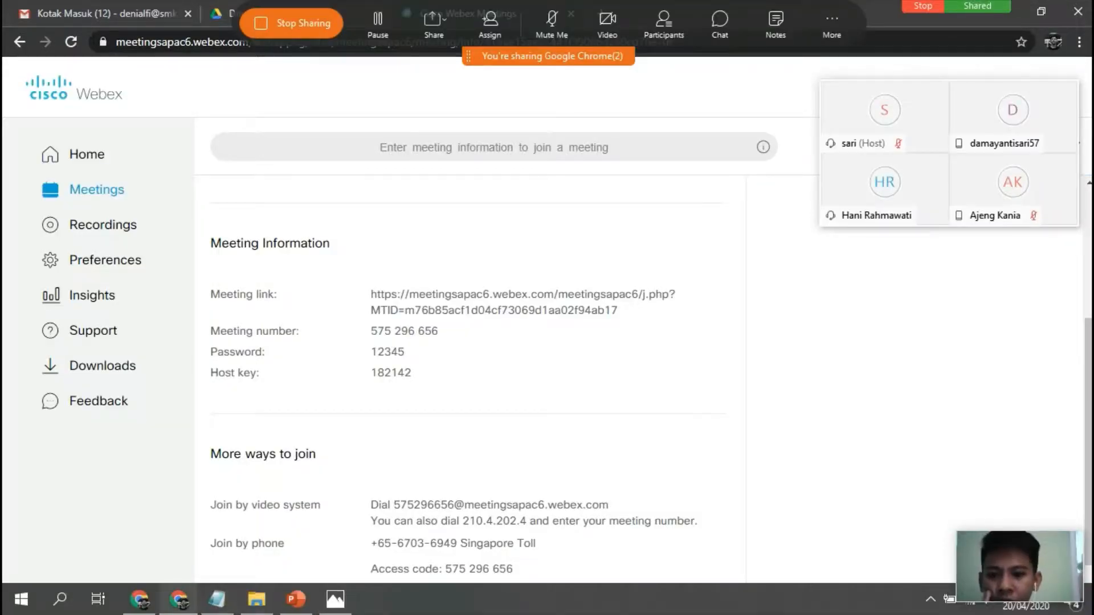
left_click(140, 600)
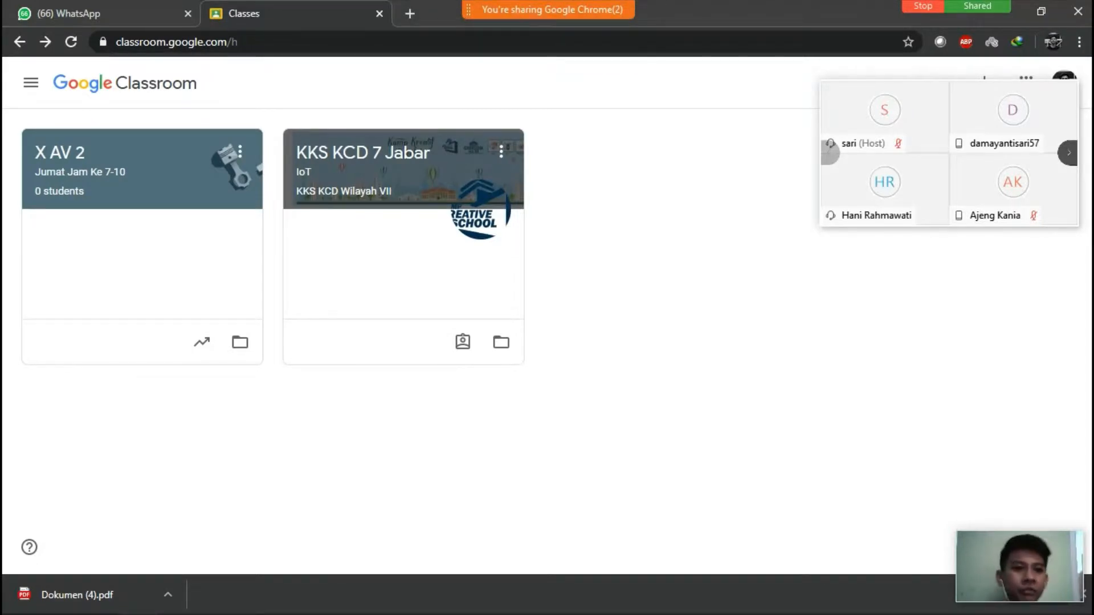
left_click(364, 42)
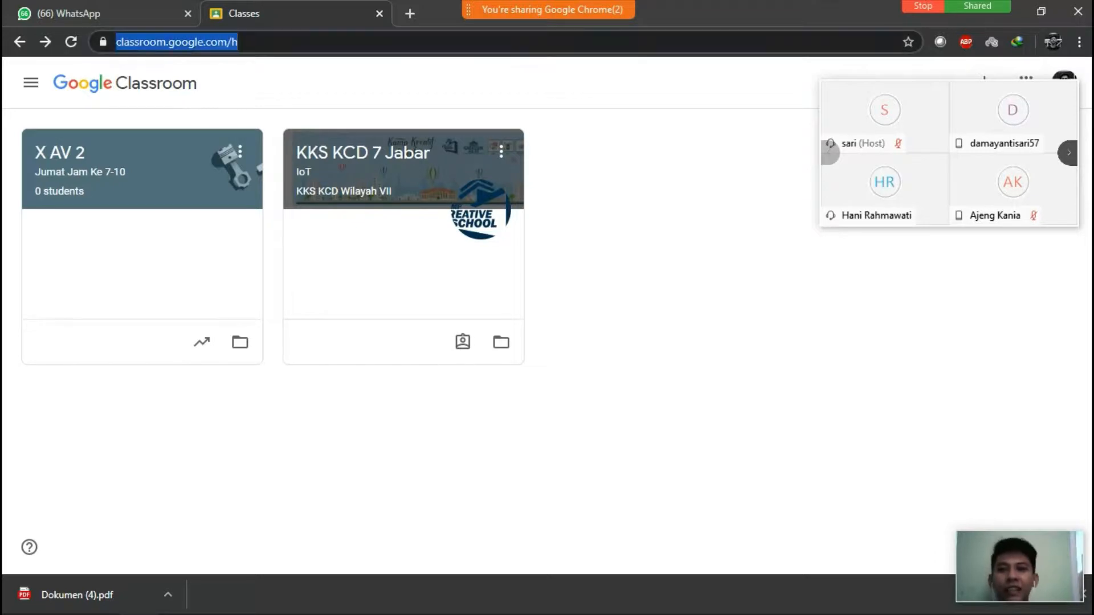
left_click(364, 41)
key("BackSpace")
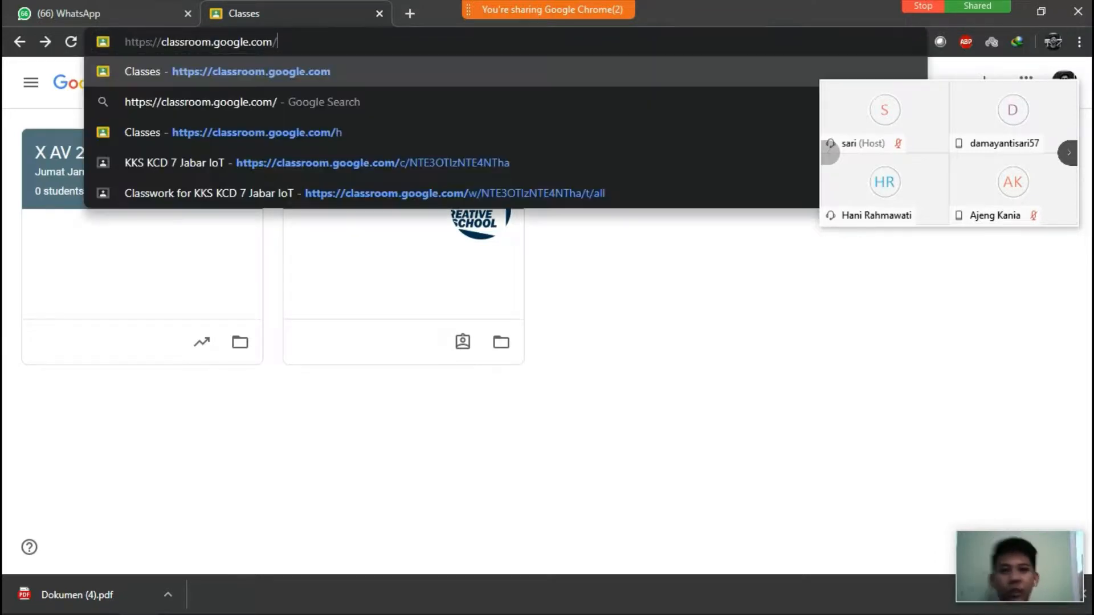
key("Return")
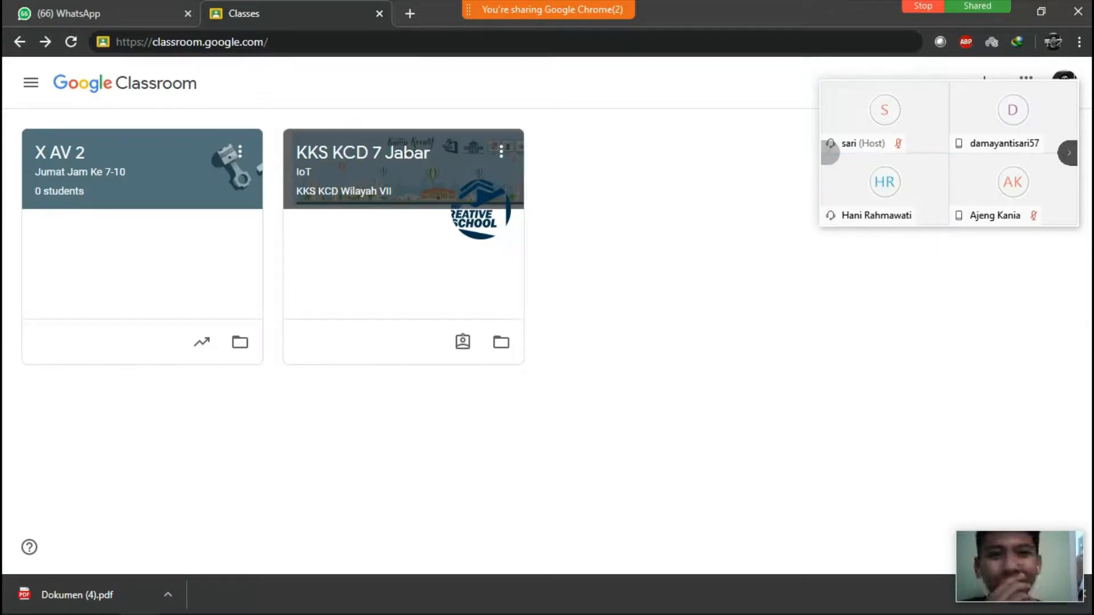
- Move the participant video panel clear of the page header, start creating a class, and accept the school-use notice
left_click_drag(951, 104, 965, 207)
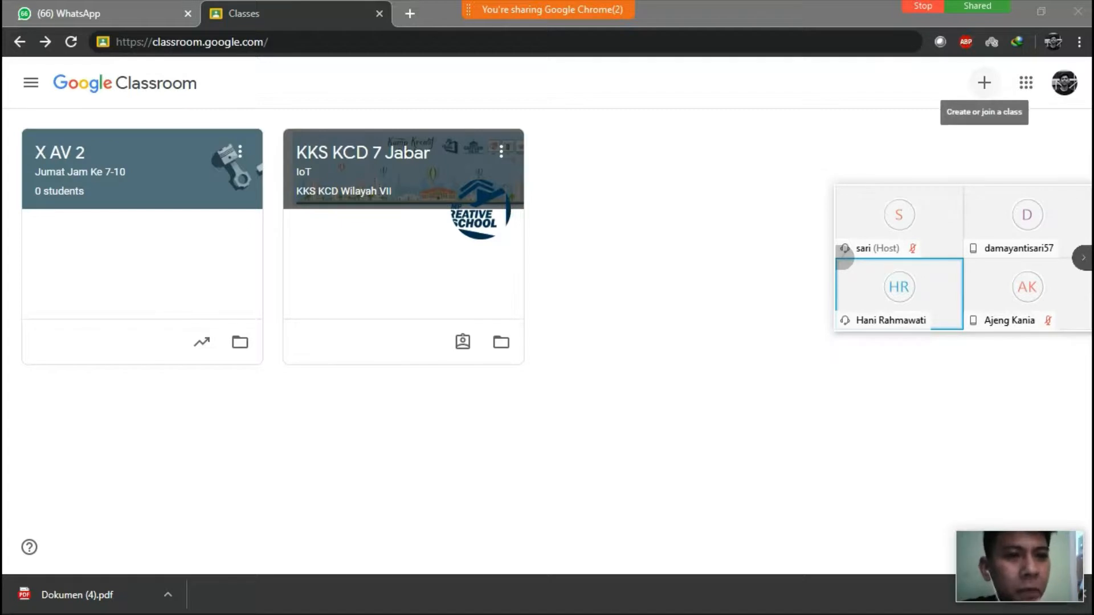
left_click(984, 83)
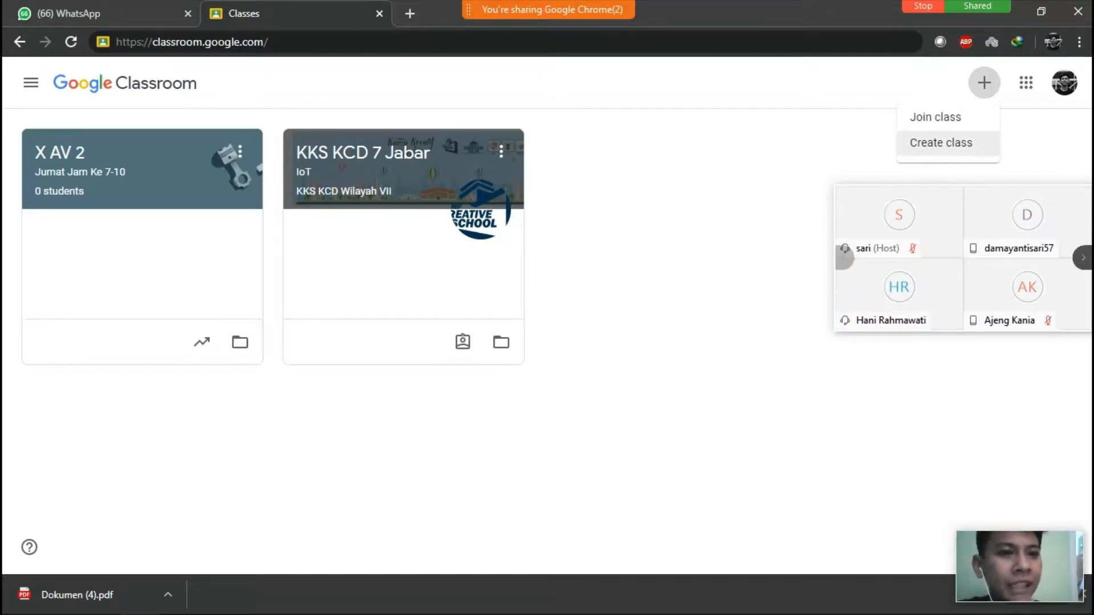
left_click(957, 143)
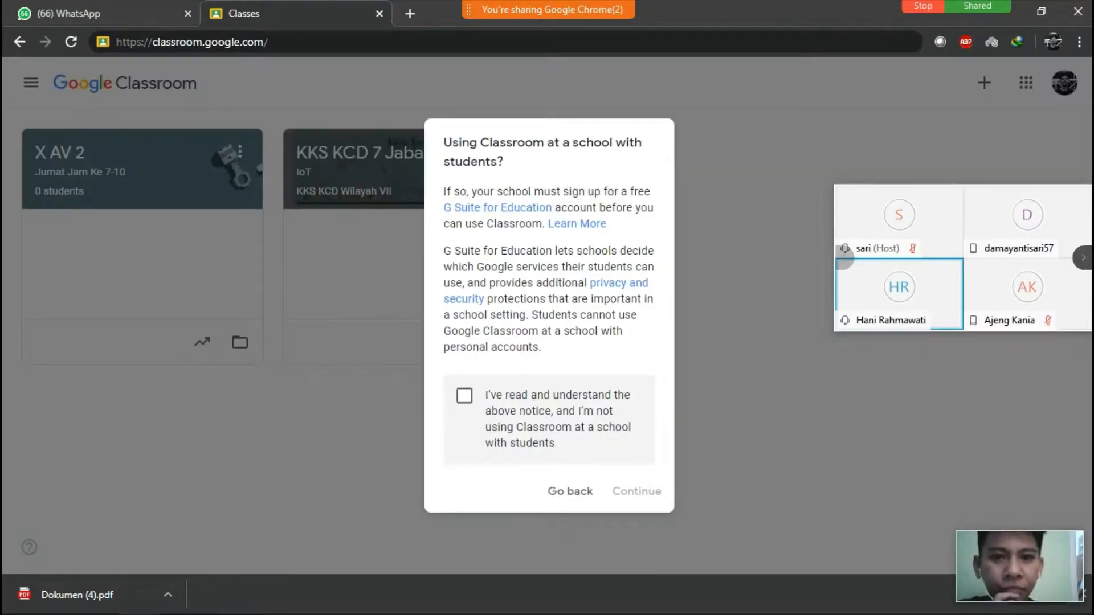
left_click(464, 396)
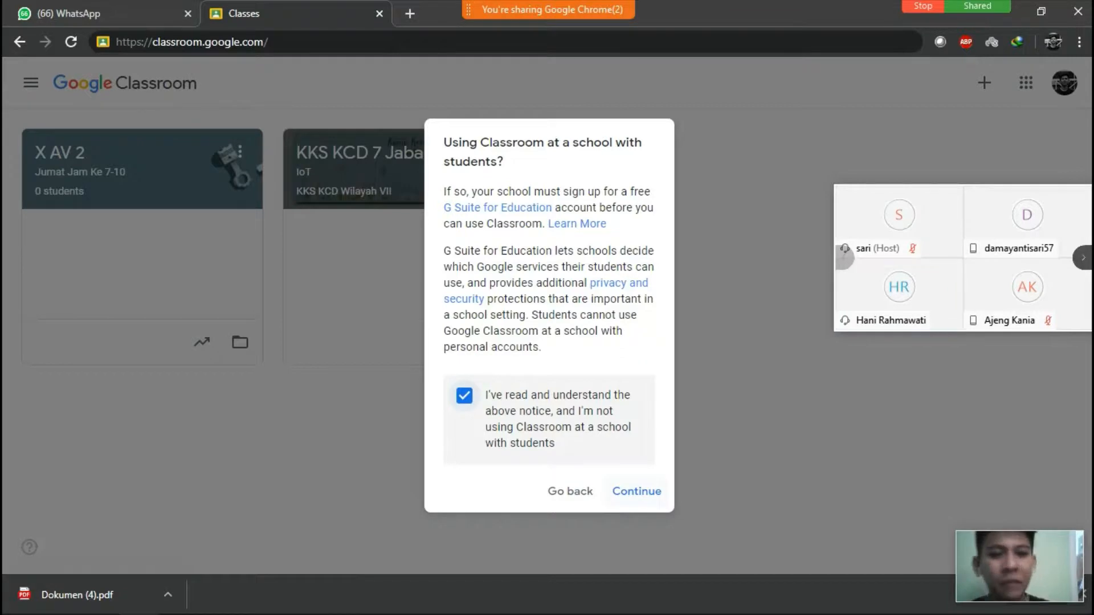
left_click(637, 491)
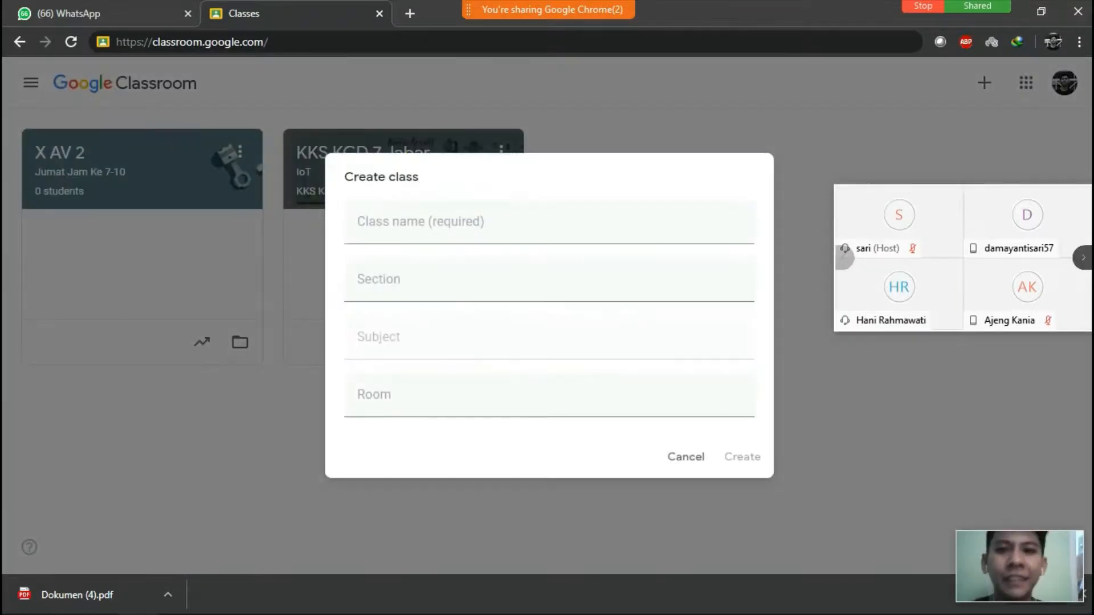
- Name the new class "X AV 2" and set its section to "SENIN , JAM 1-4"
left_click(548, 222)
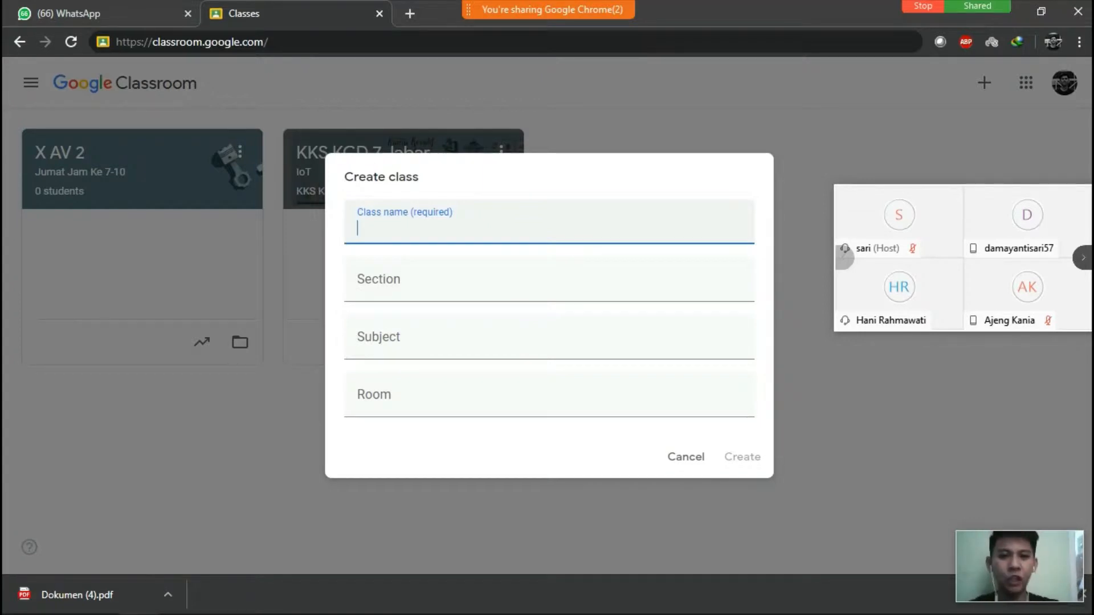
type("X")
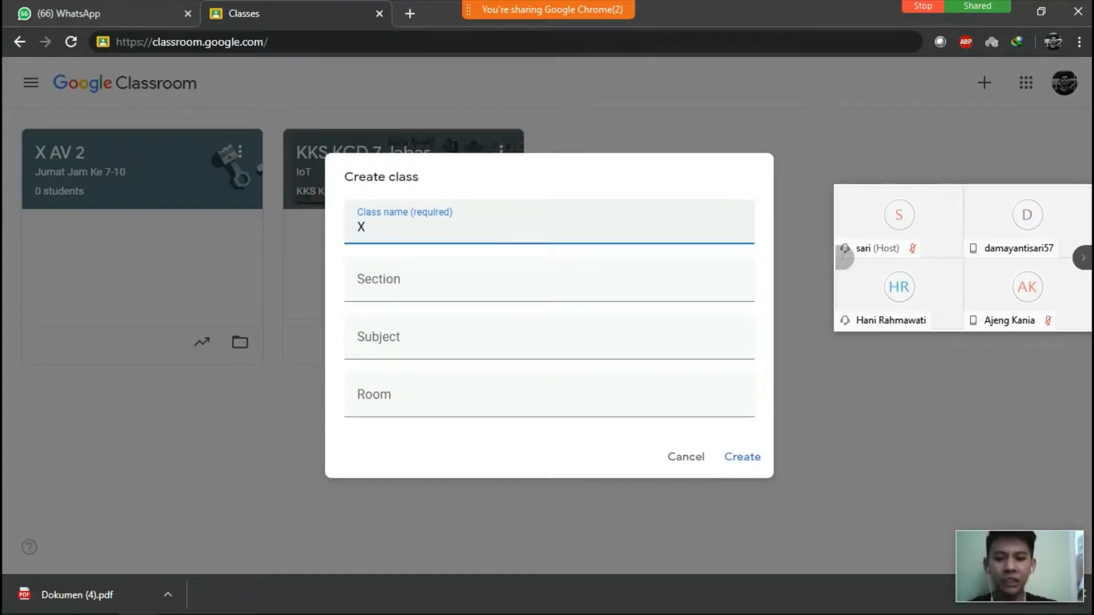
type(" AV")
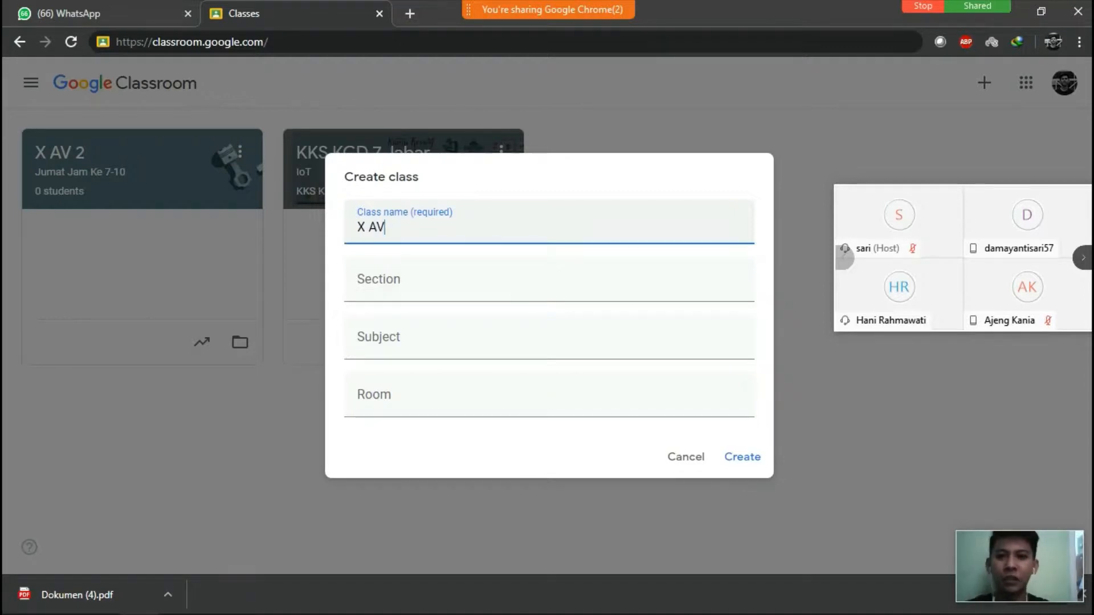
type(" 2")
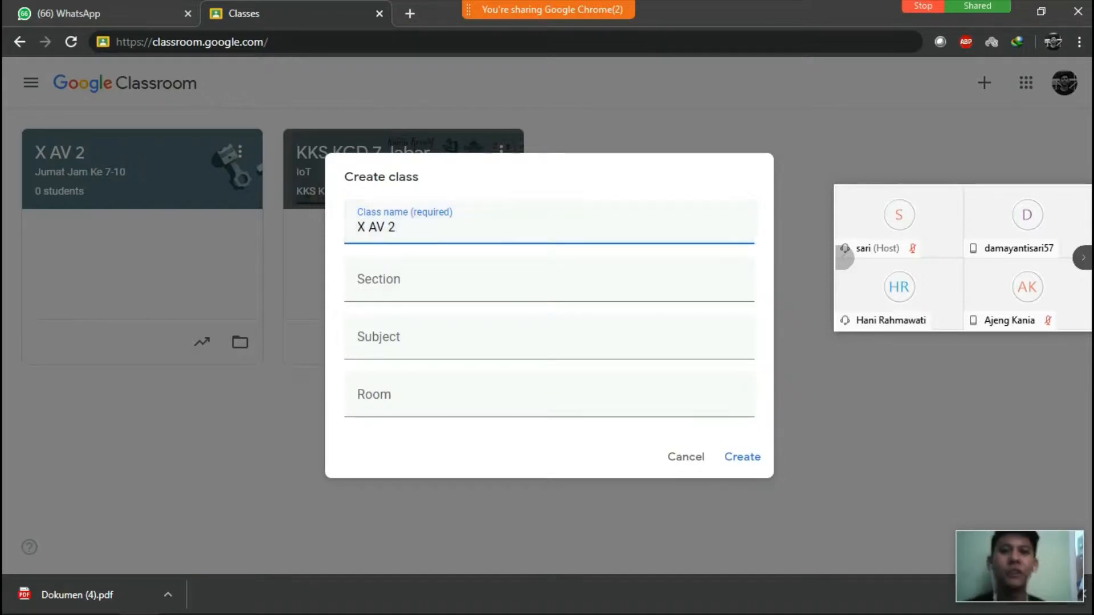
key("Tab")
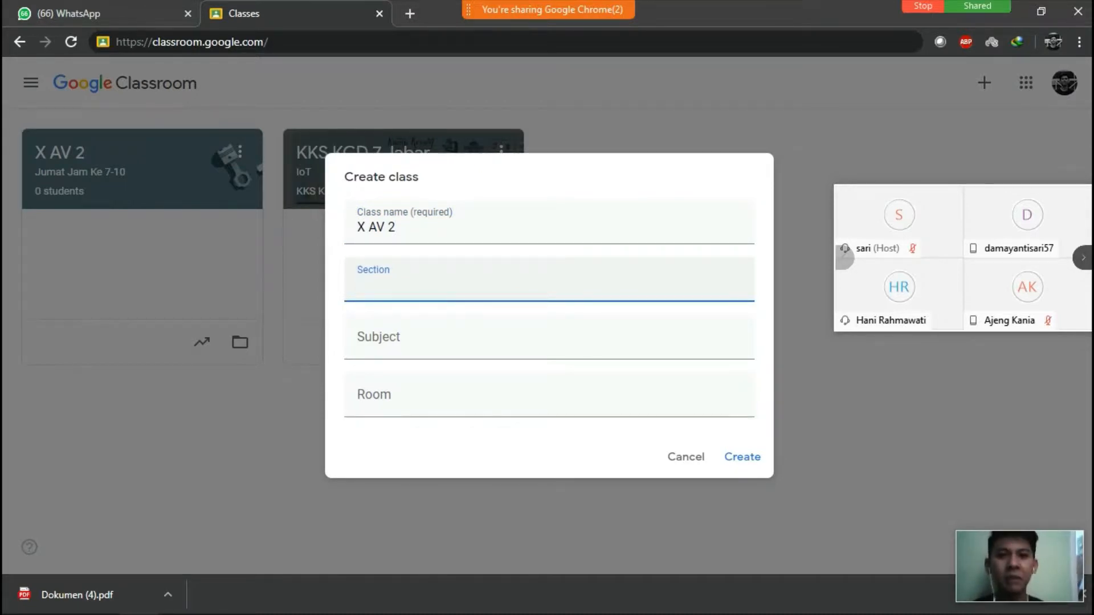
type("S")
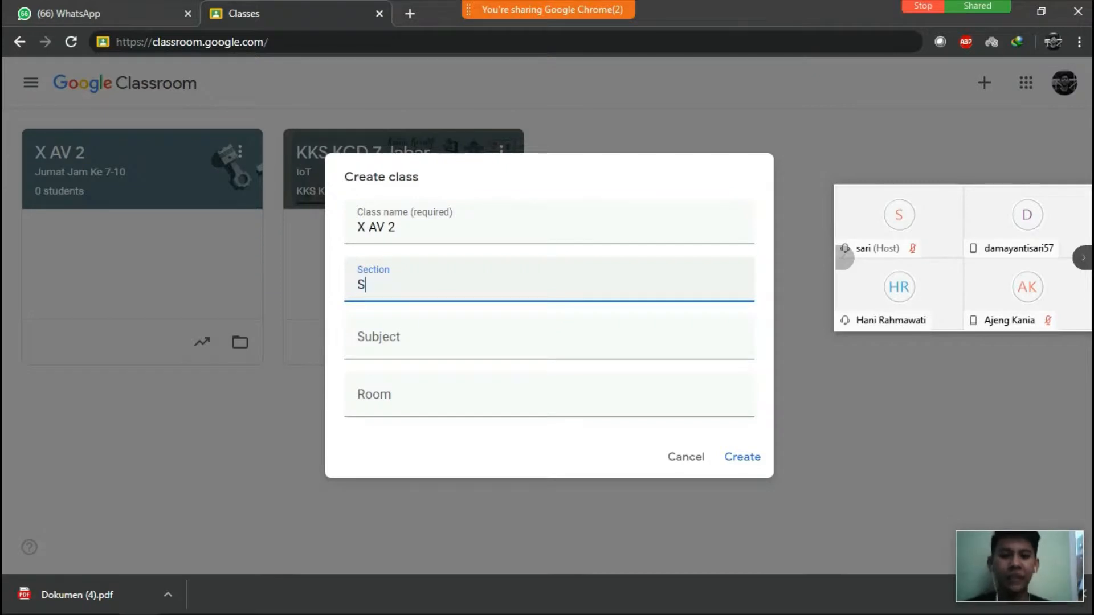
type("ENIN")
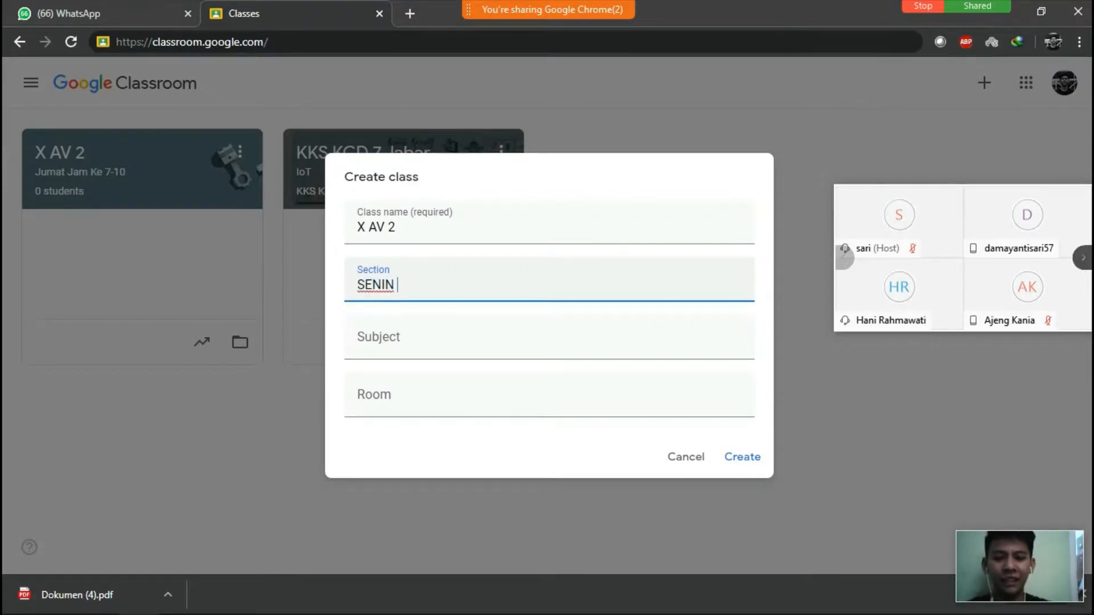
type(" , JAM 1")
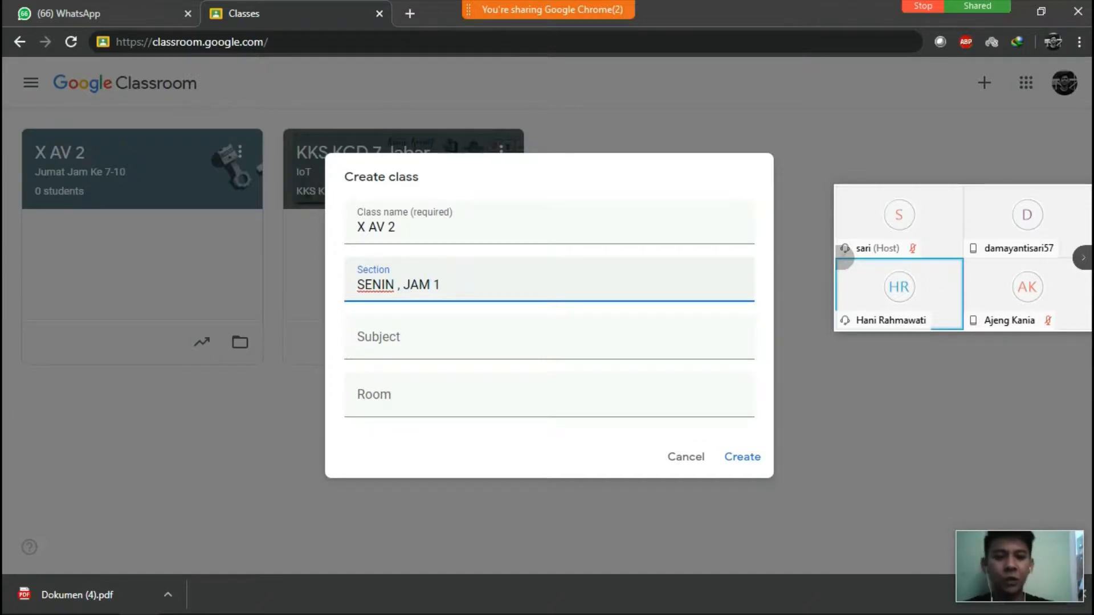
type("-4")
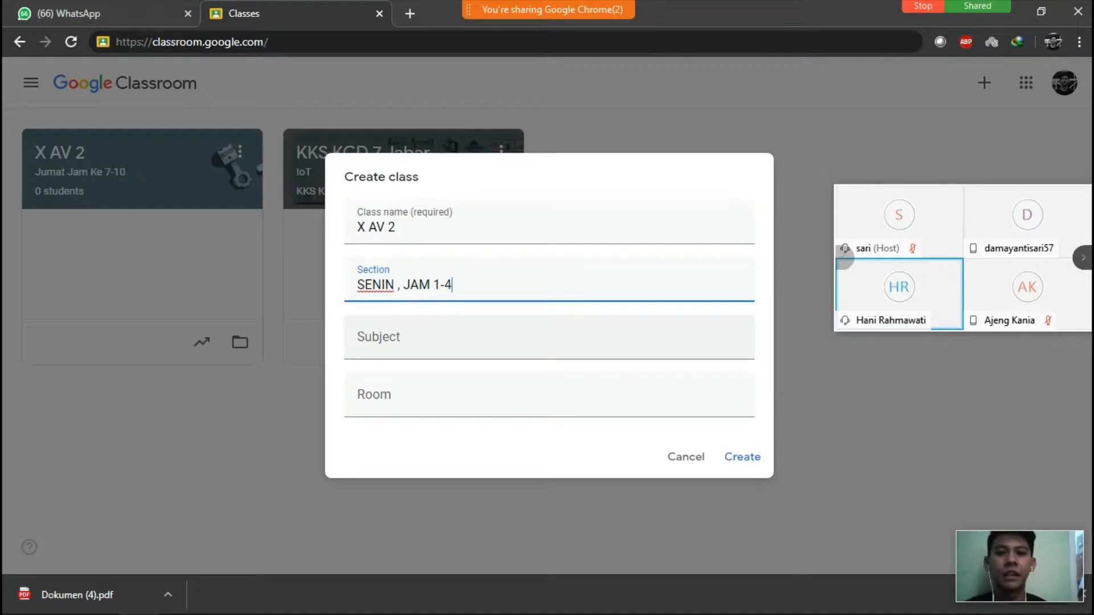
- Set the class subject to "Teknik Pemrograman" and the room to "D1.2"
left_click(550, 337)
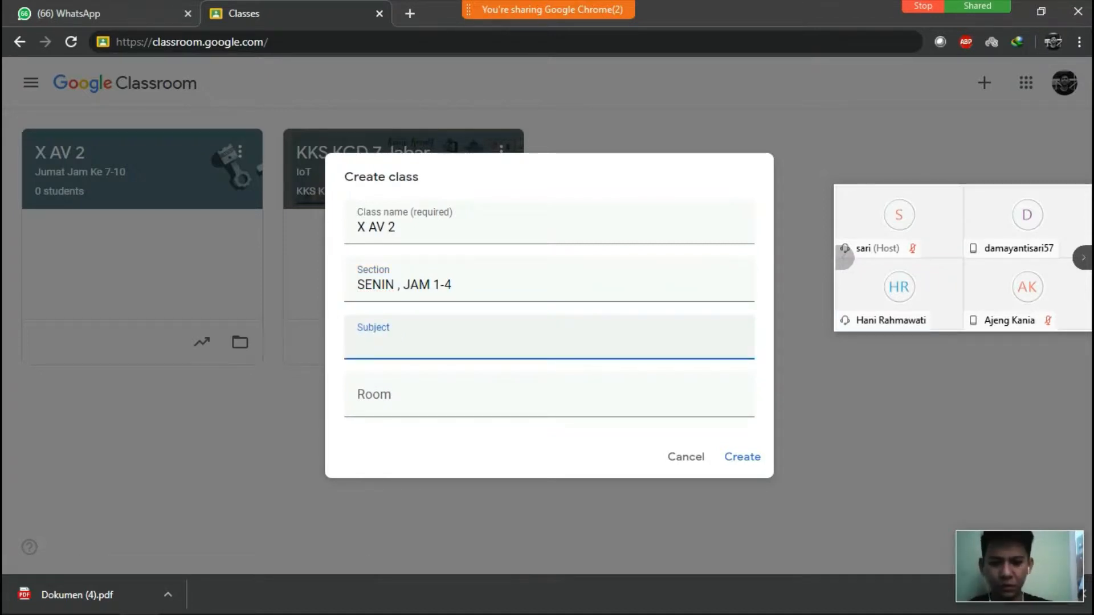
type("T")
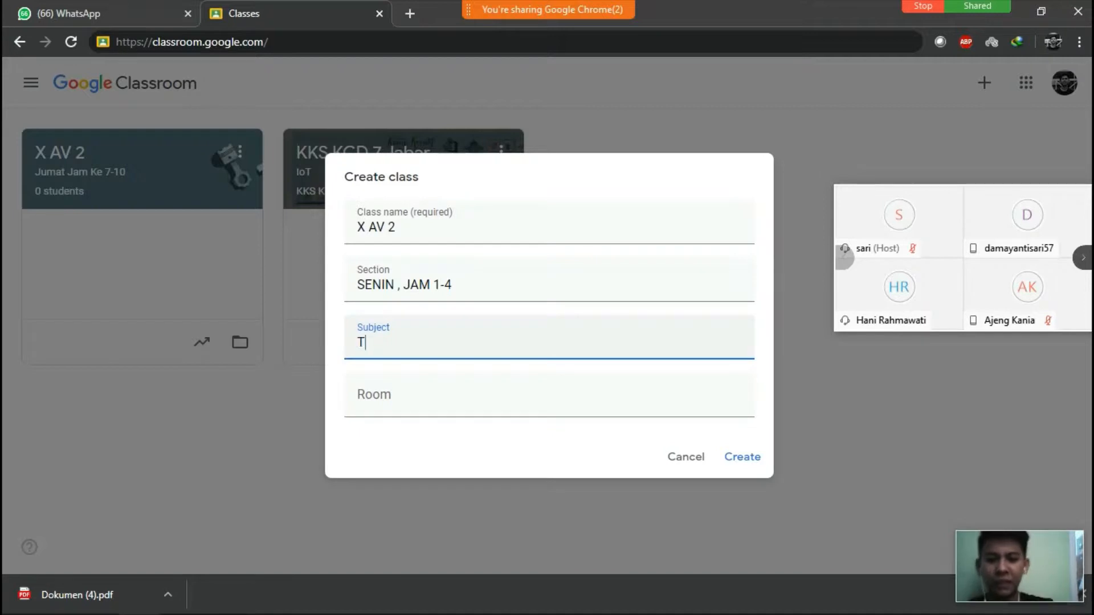
type("eknik P")
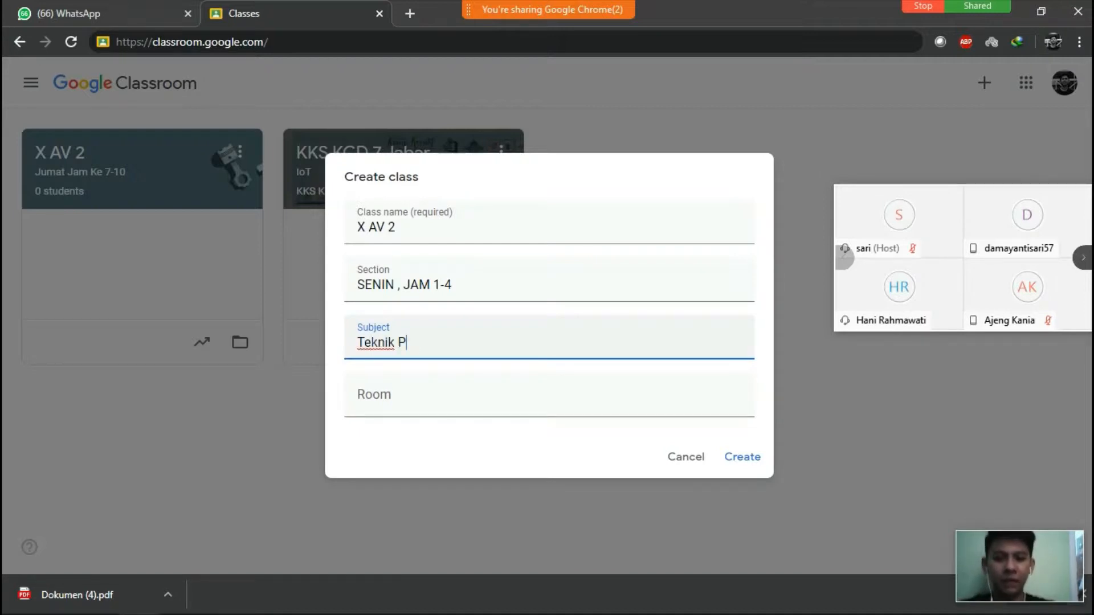
type("emrogramn")
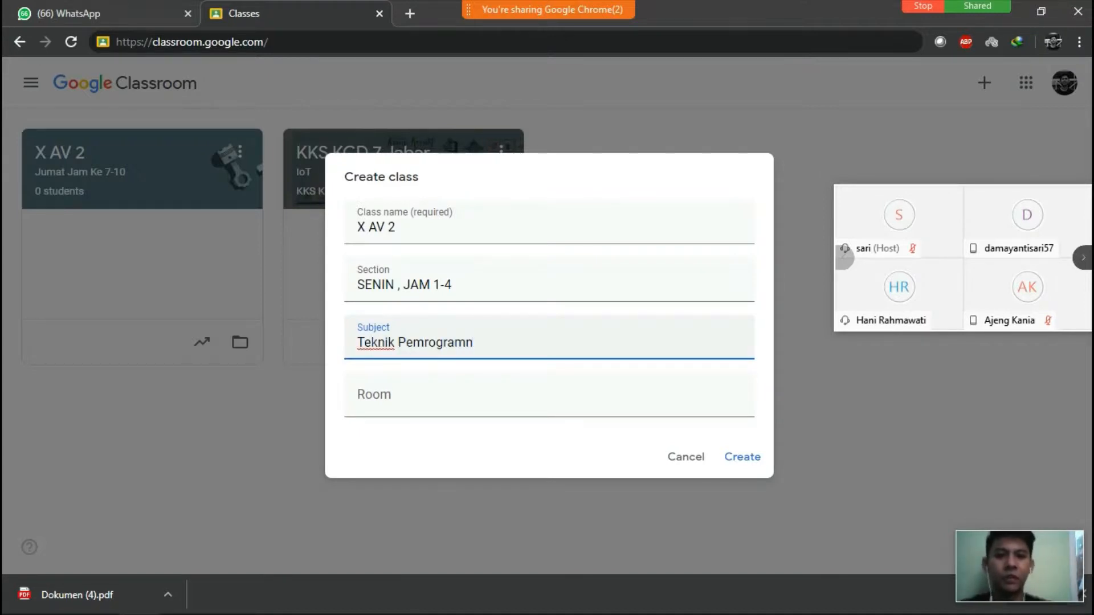
key("BackSpace")
type("an")
key("Tab")
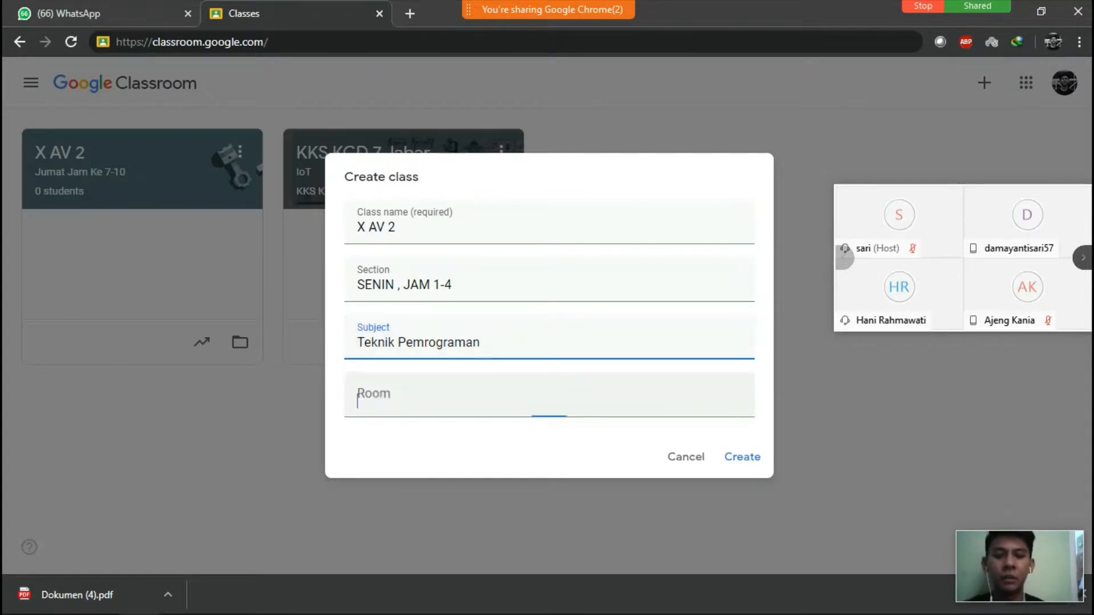
type("D")
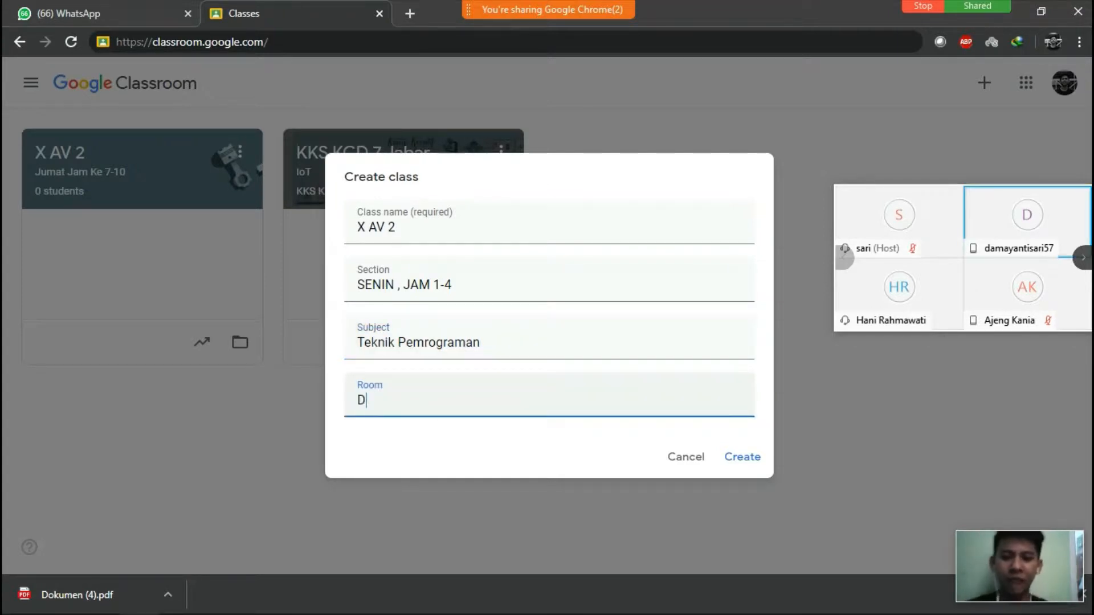
type("1.2")
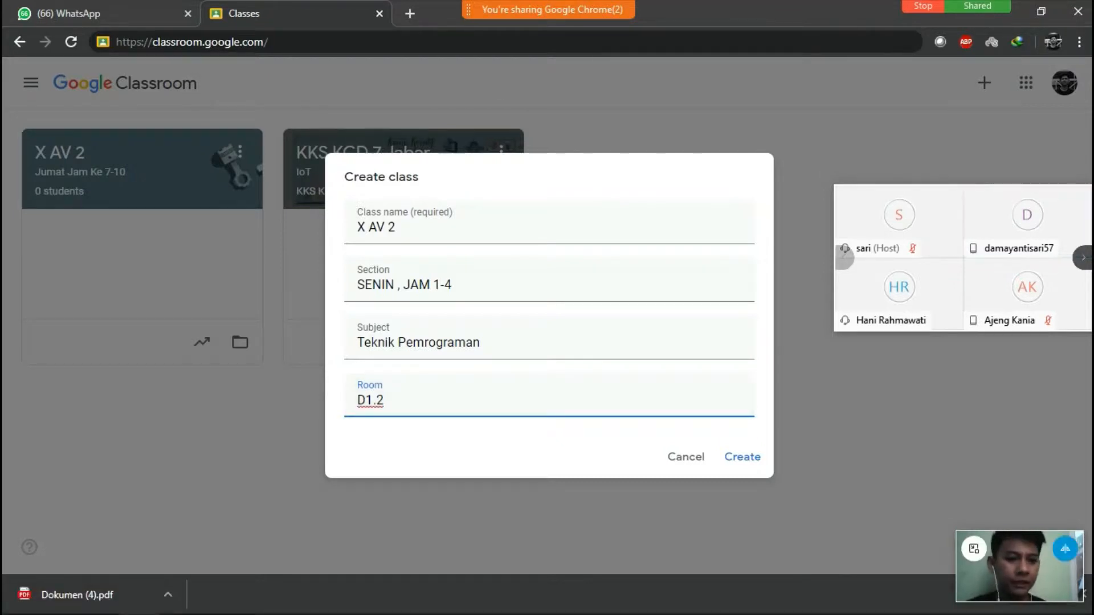
- Create the class with the entered details and dismiss the introductory tip about announcements
left_click_drag(1020, 566, 1022, 539)
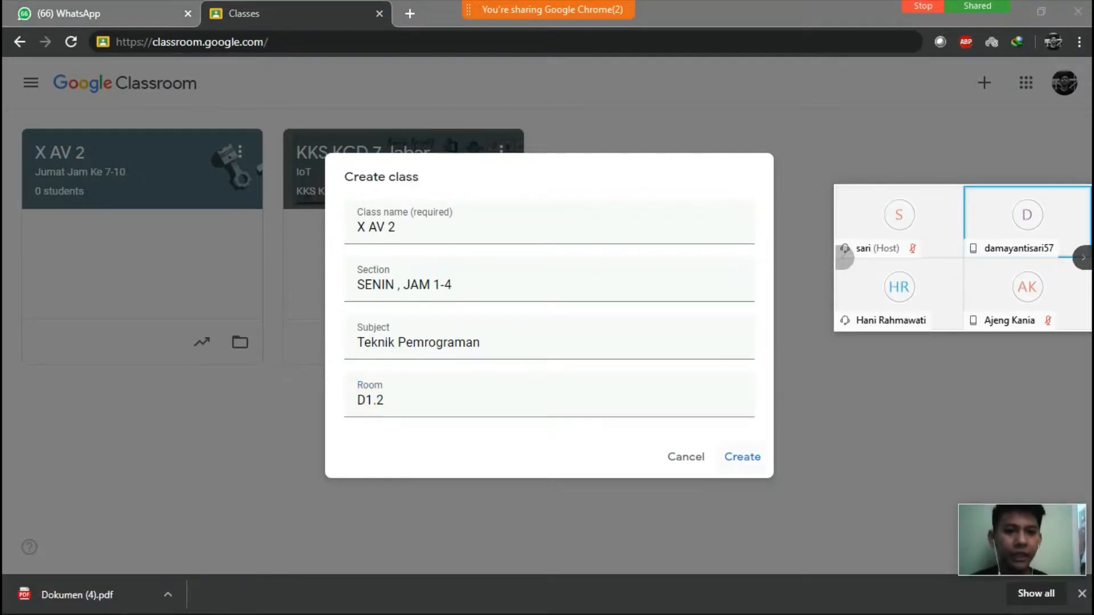
left_click(742, 456)
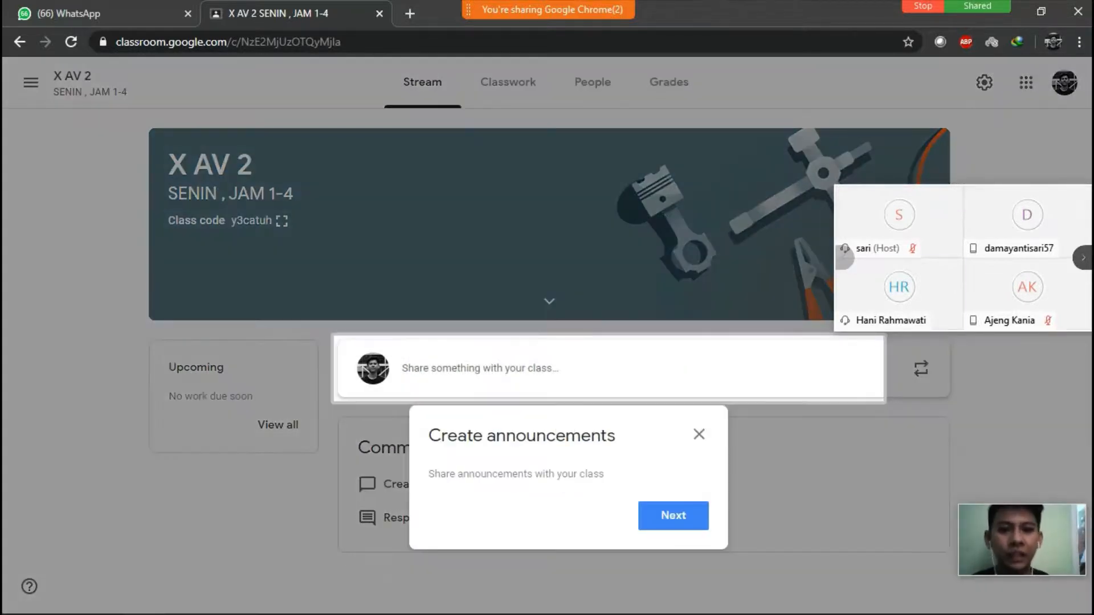
left_click(699, 435)
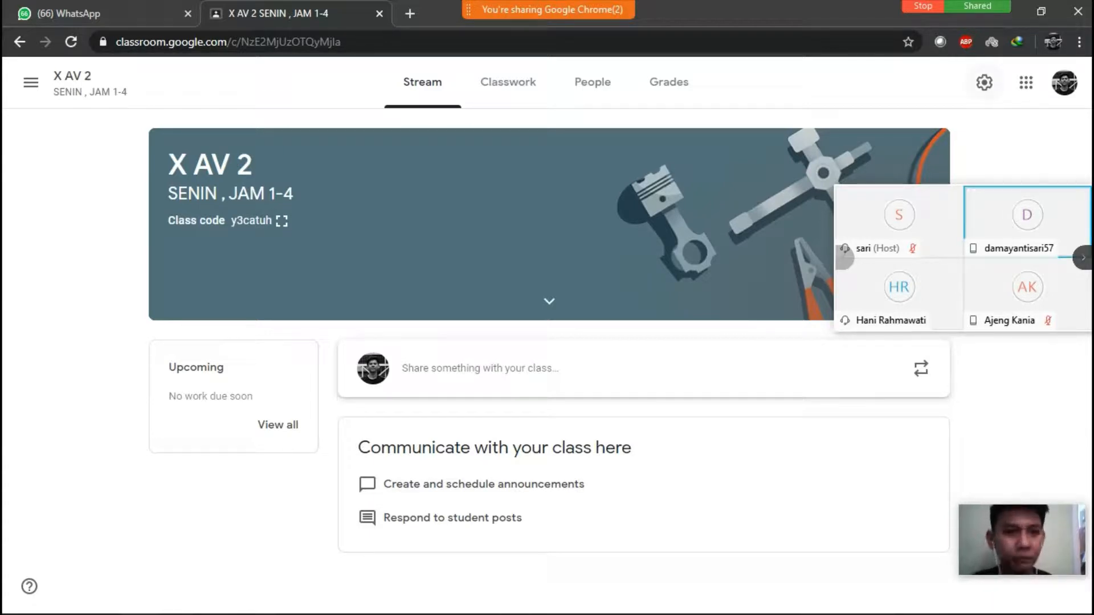
- Open the class settings and review the class details, general and grading options
left_click(984, 82)
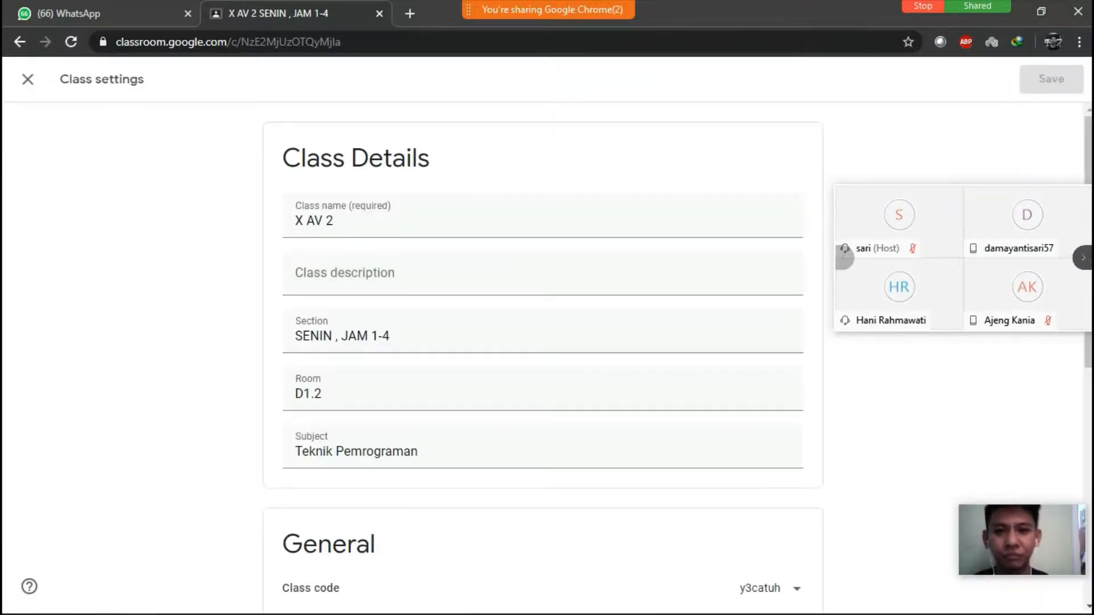
scroll(543, 342, "down", 5)
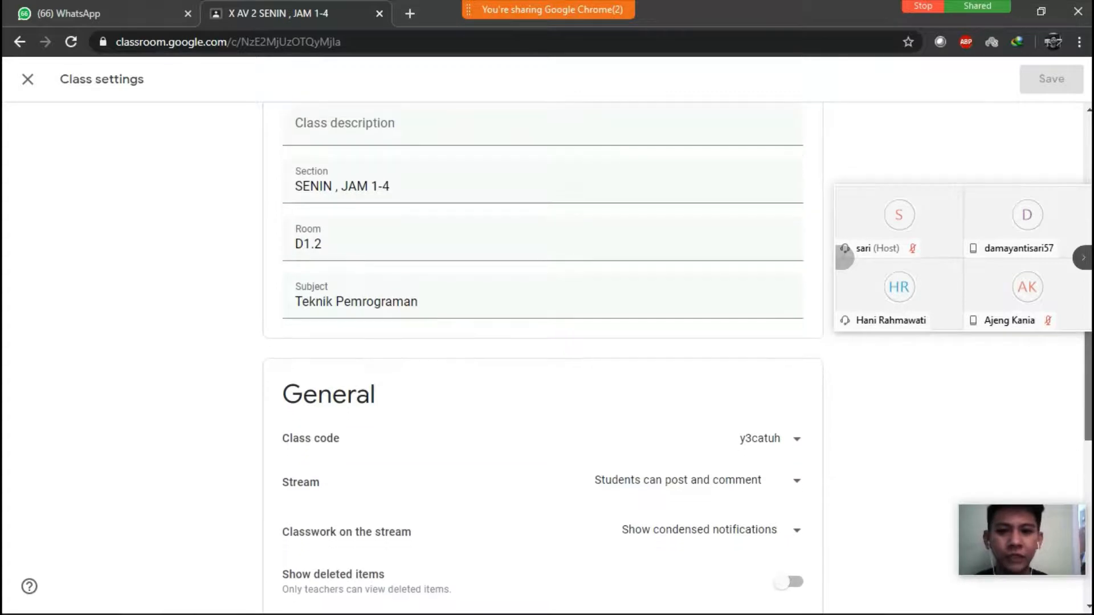
scroll(543, 359, "down", 3)
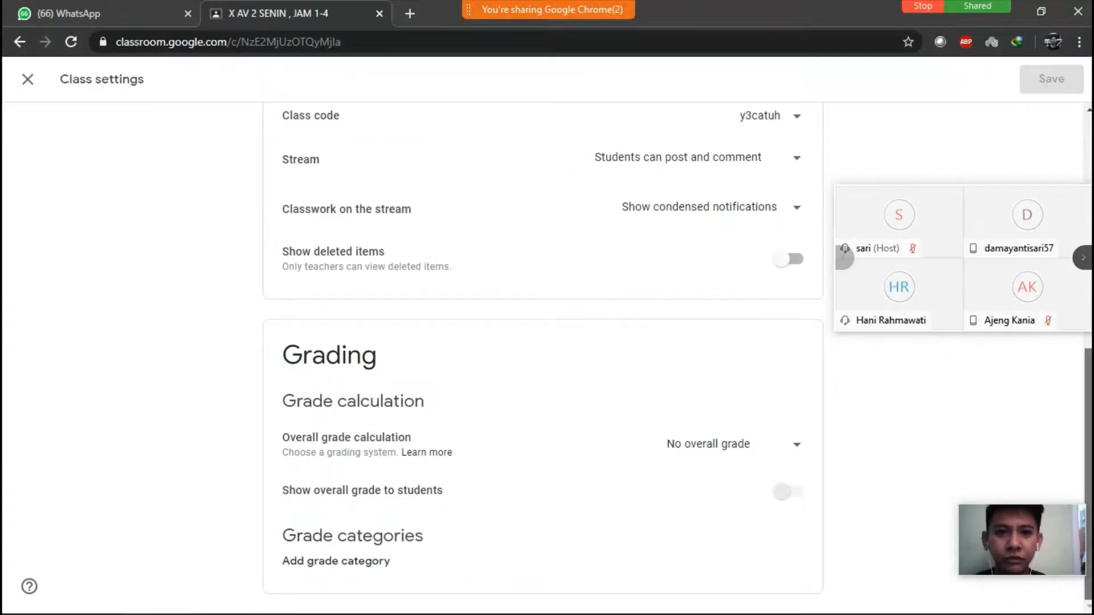
scroll(542, 354, "up", 1)
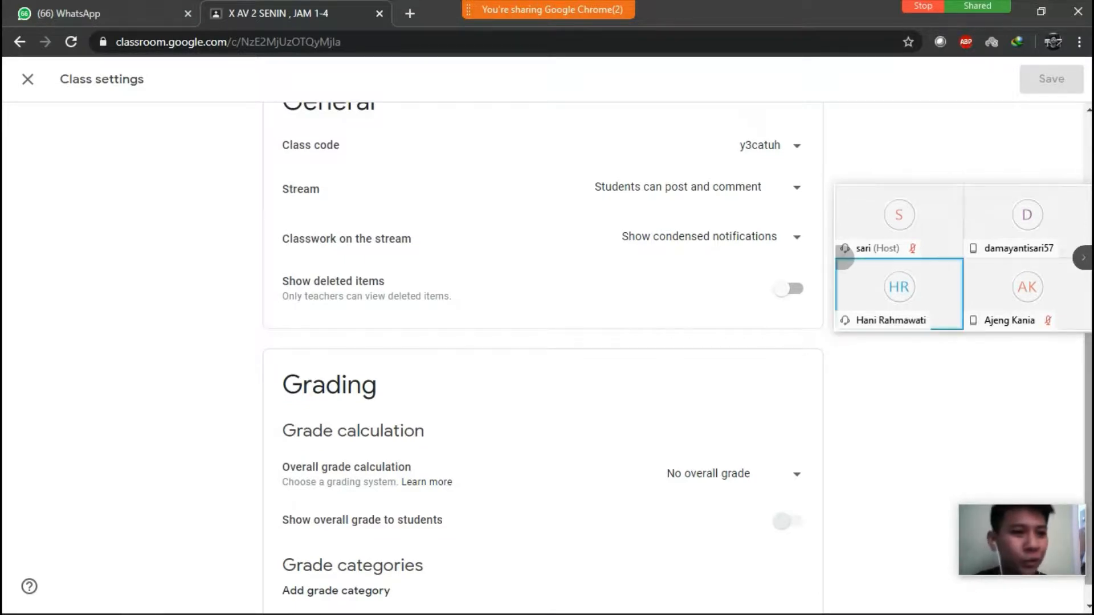
scroll(542, 342, "up", 3)
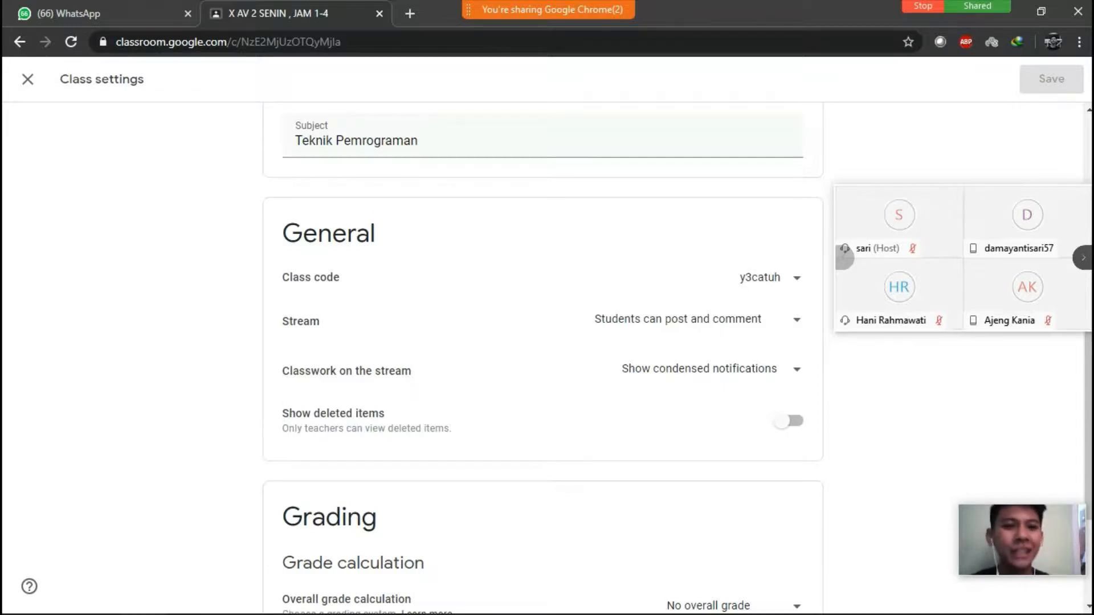
- Review the class details and general options once more, and close the class settings without changing them
scroll(543, 359, "up", 3)
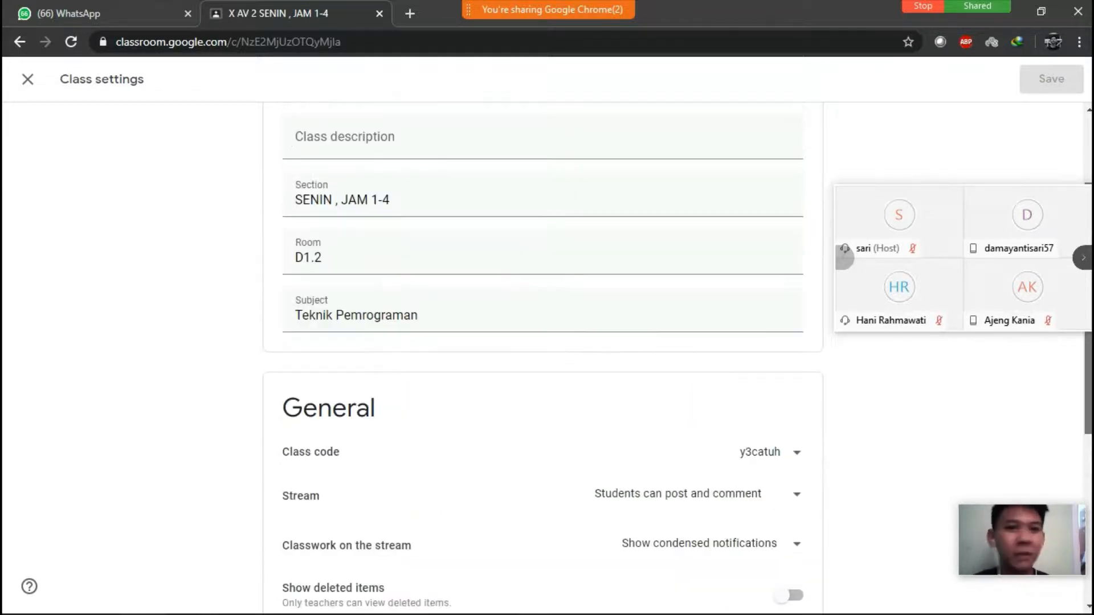
scroll(542, 342, "up", 2)
scroll(543, 342, "down", 4)
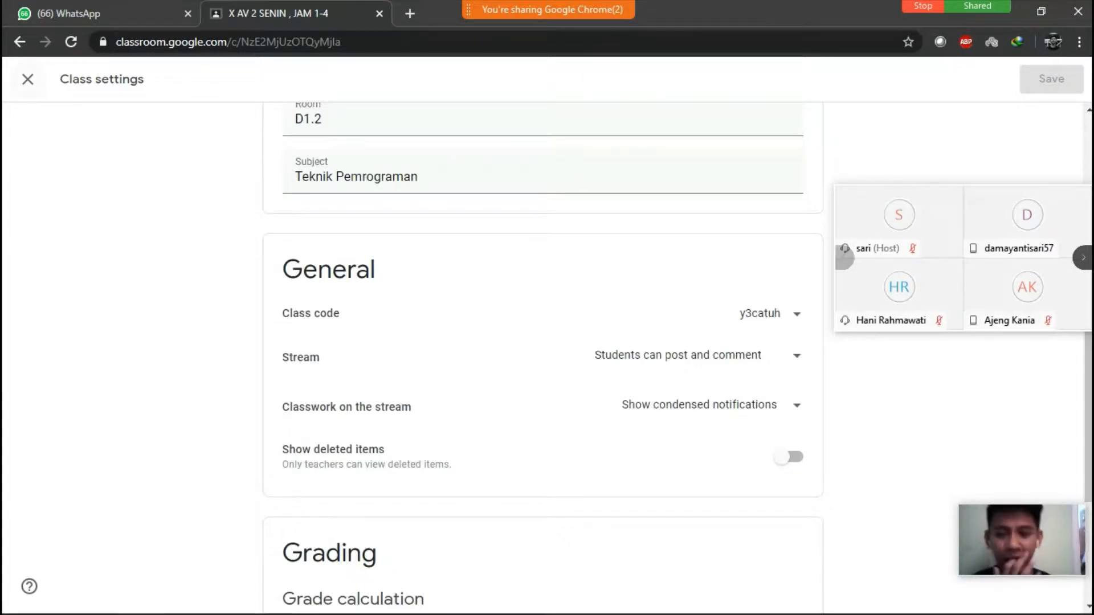
left_click(28, 79)
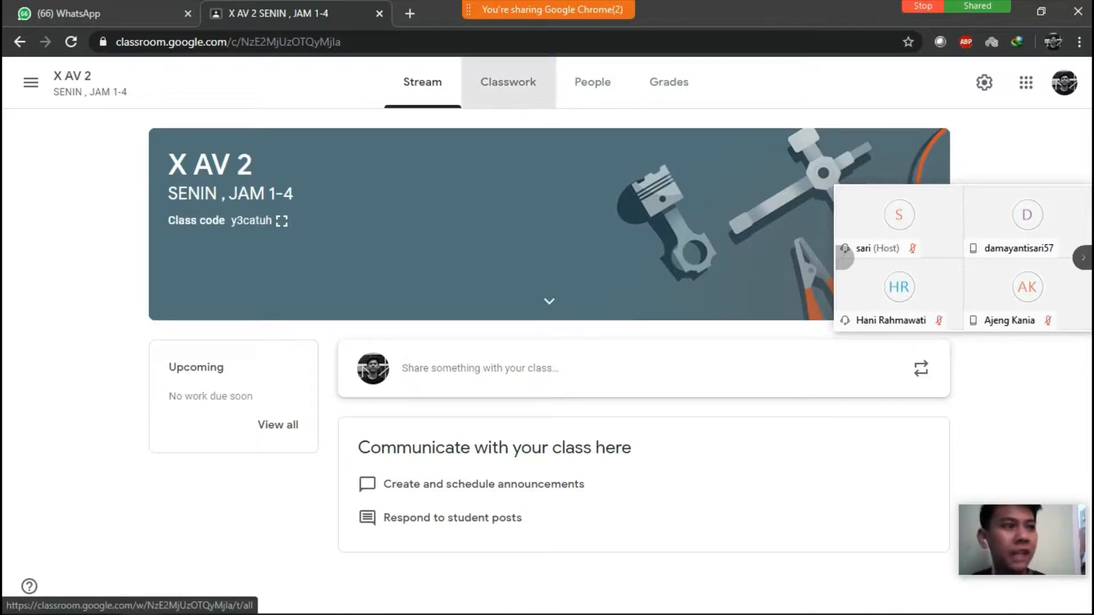
- Start a new classwork material, dismiss the introductory scheduling tip and title the material "MATERI 1"
left_click(508, 82)
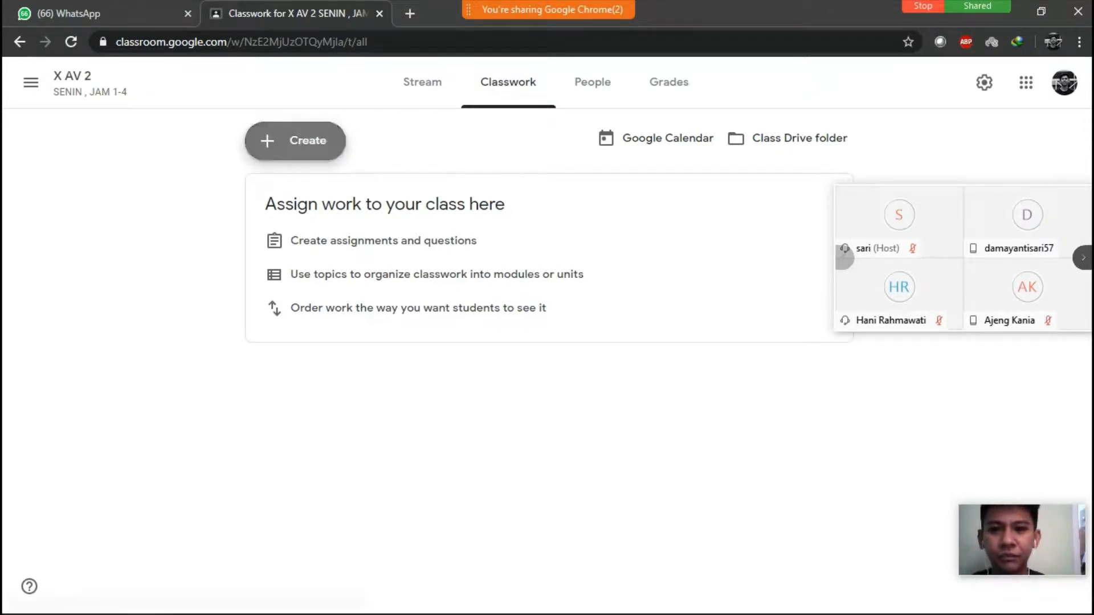
left_click(294, 140)
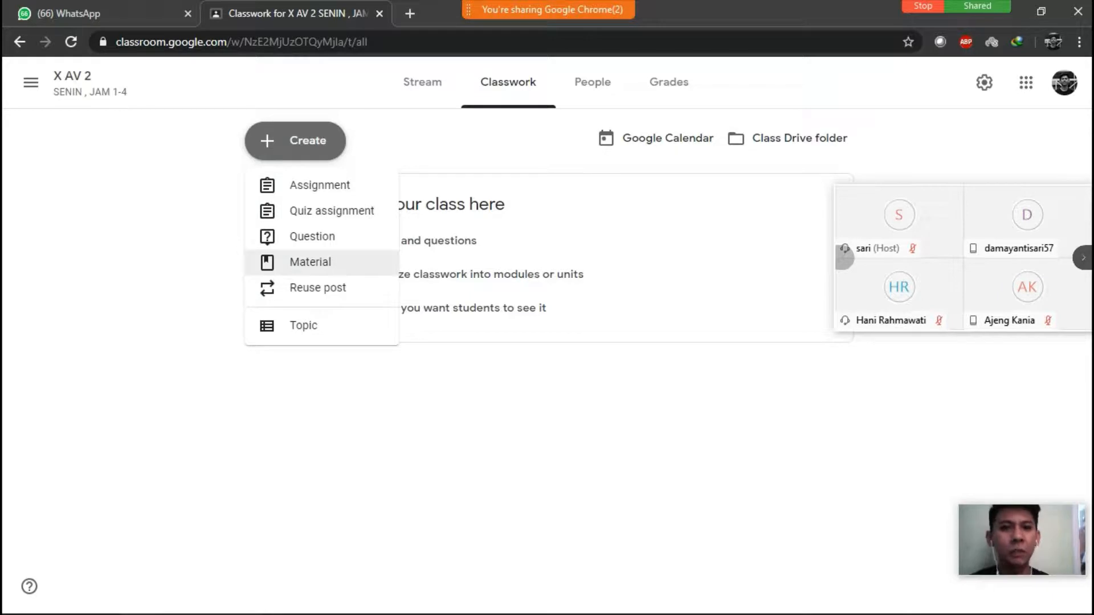
left_click(307, 262)
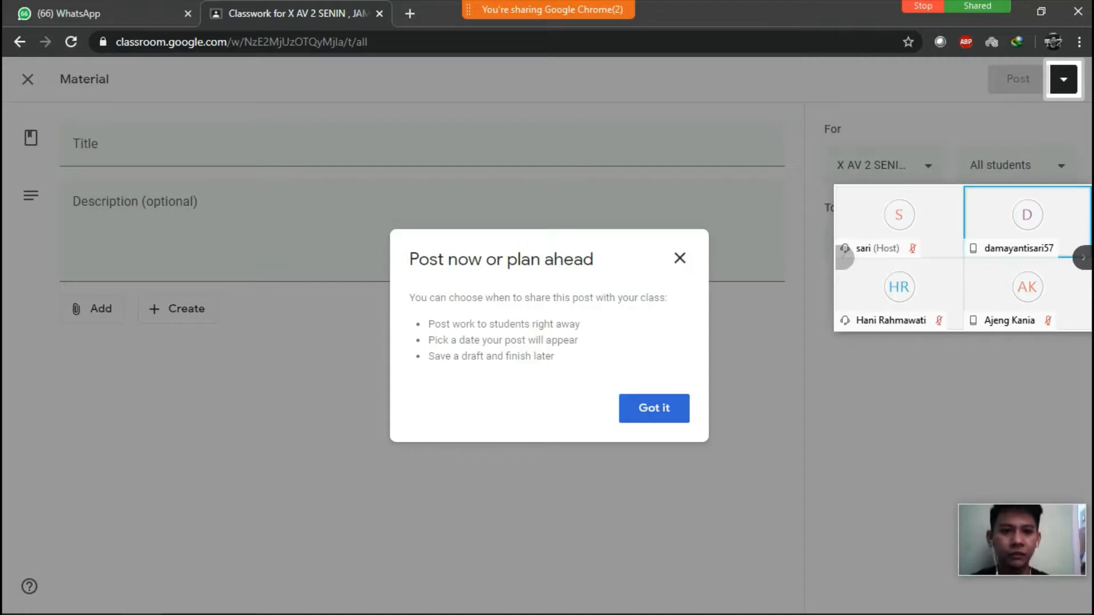
left_click(680, 258)
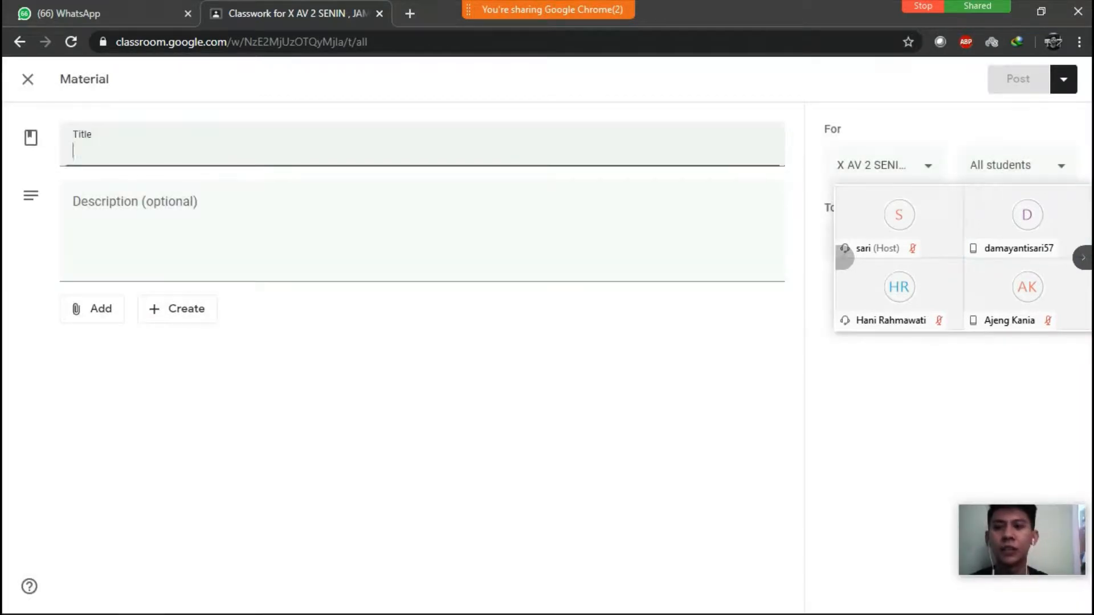
type("MATERI 1")
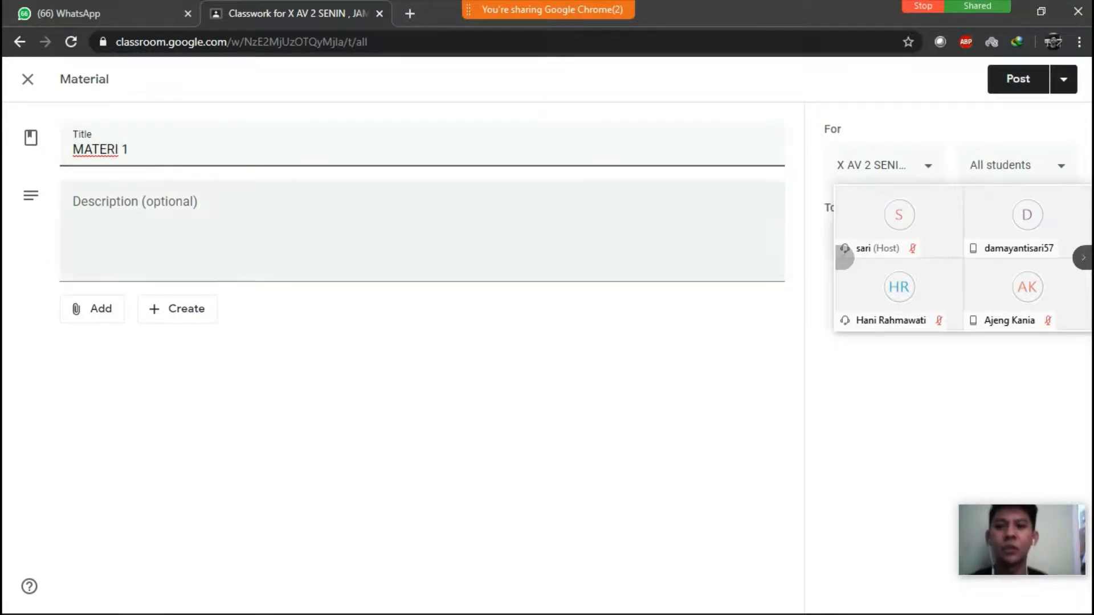
key("Tab")
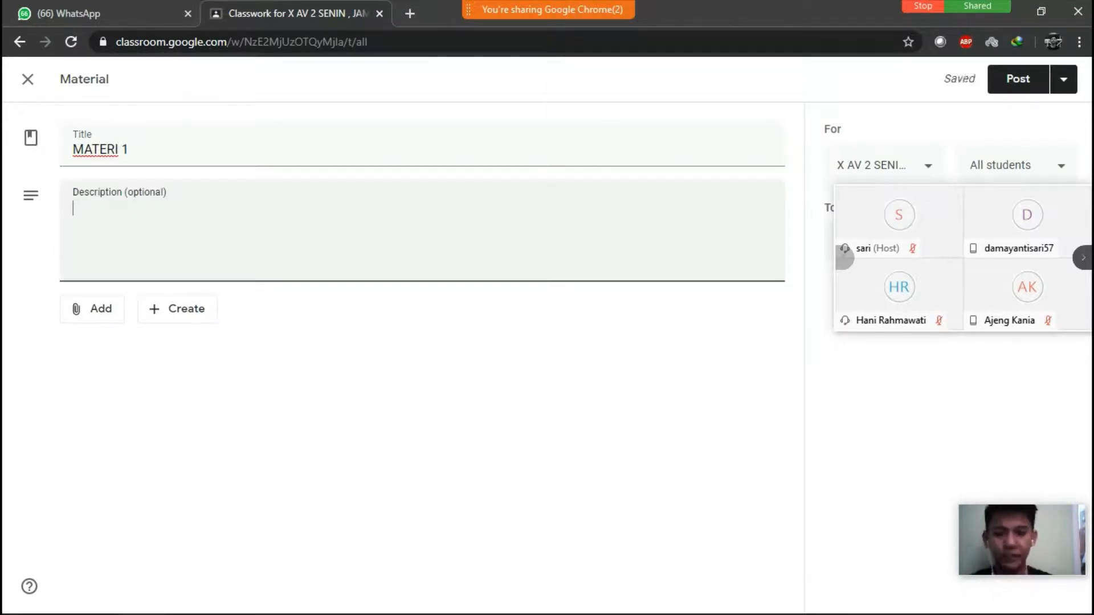
type("DASA")
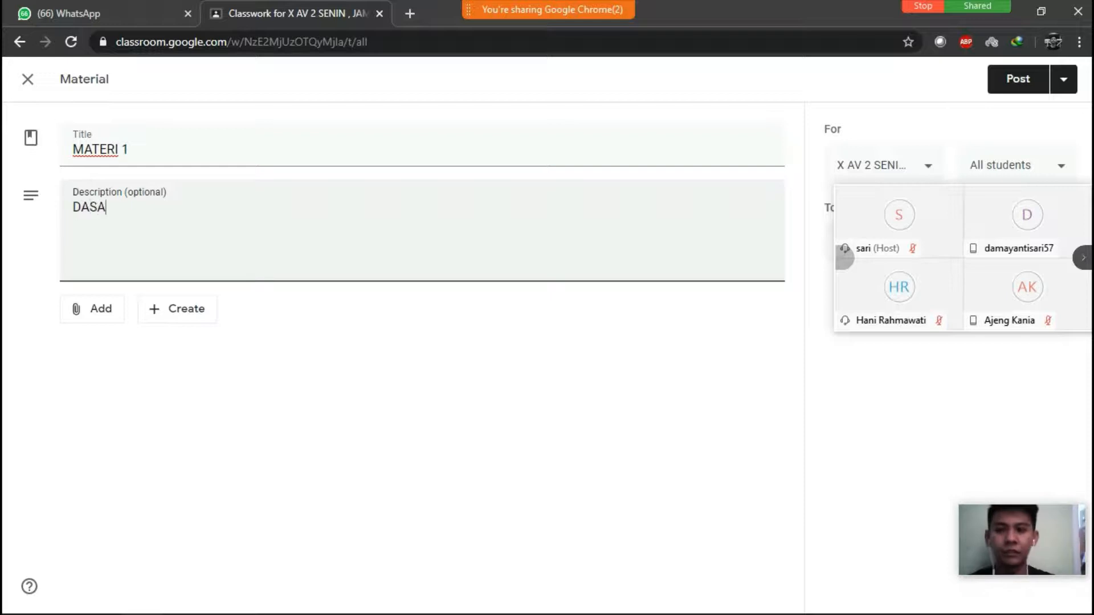
key("BackSpace")
key("BackSpace")
key("BackSpace")
key("BackSpace")
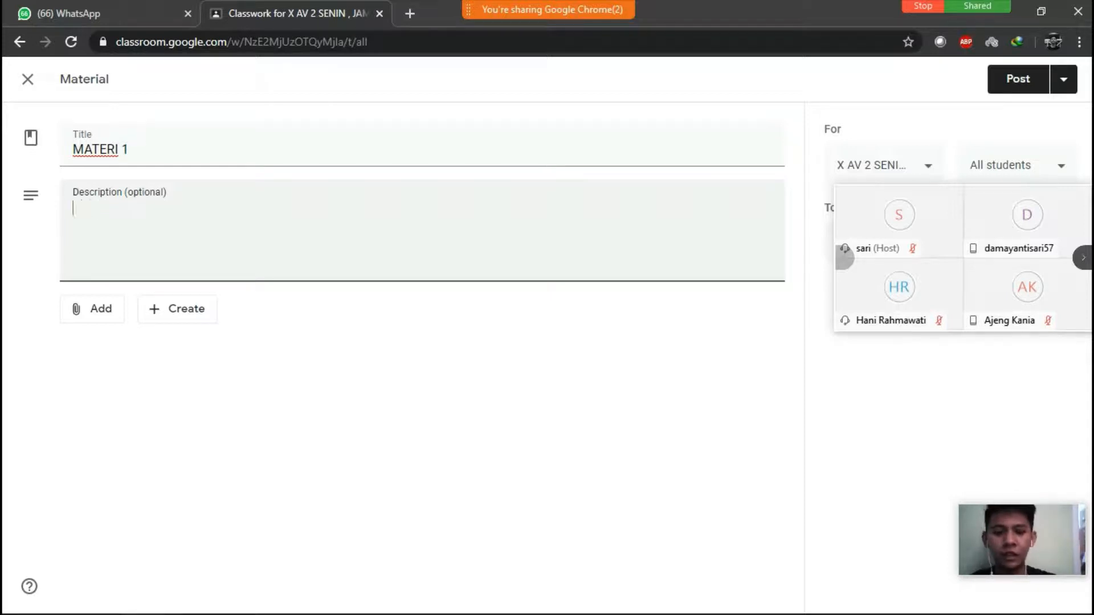
- Set the description of the MATERI 1 material to "Power Point"
type("Powe")
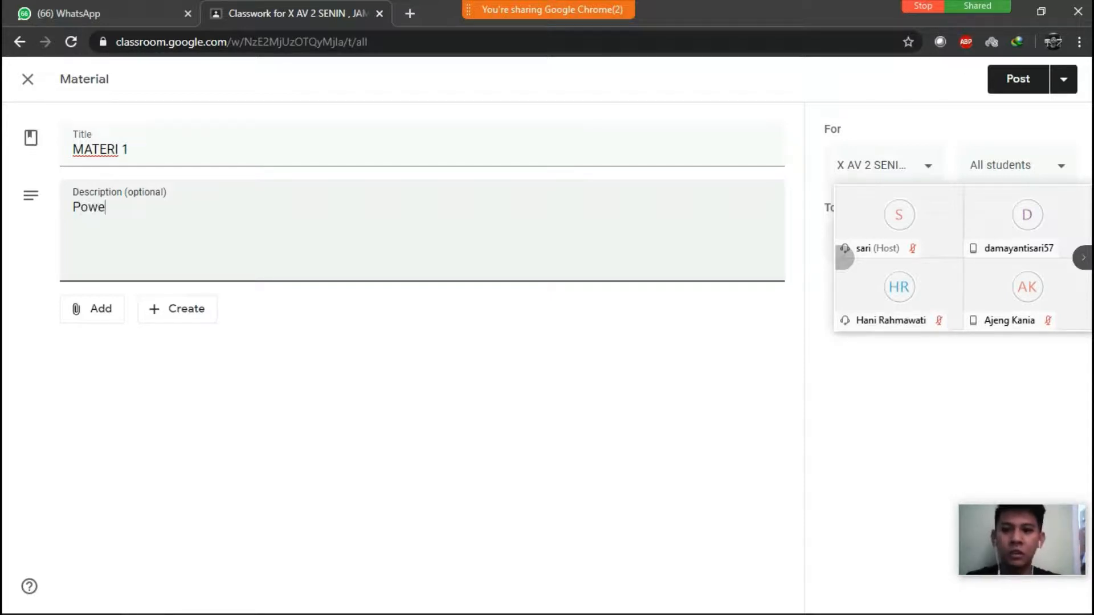
type("r Point")
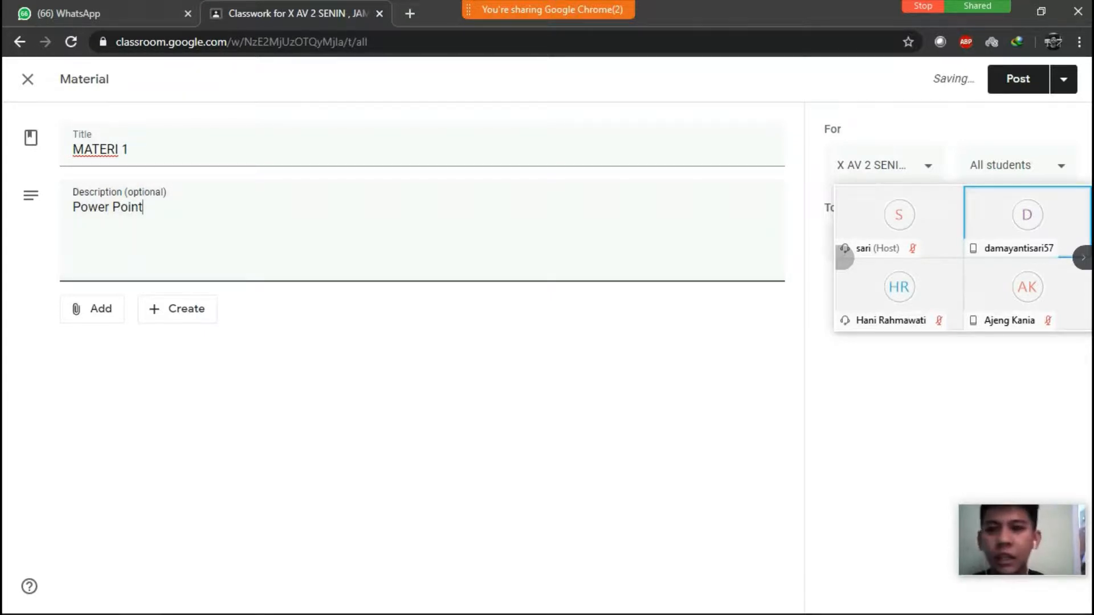
- Upload "Mengenal Mikrokontroler.pptx" from the TPMM folder inside "ABSENSI DAN NILAI 19-20" on drive D: as an attachment to the material
left_click(92, 308)
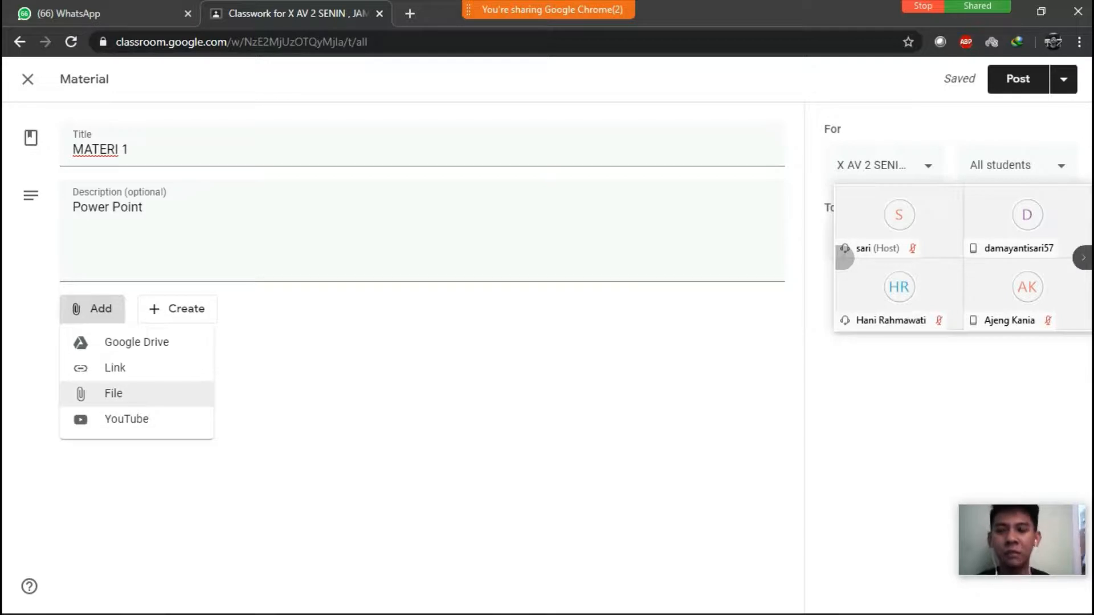
left_click(109, 393)
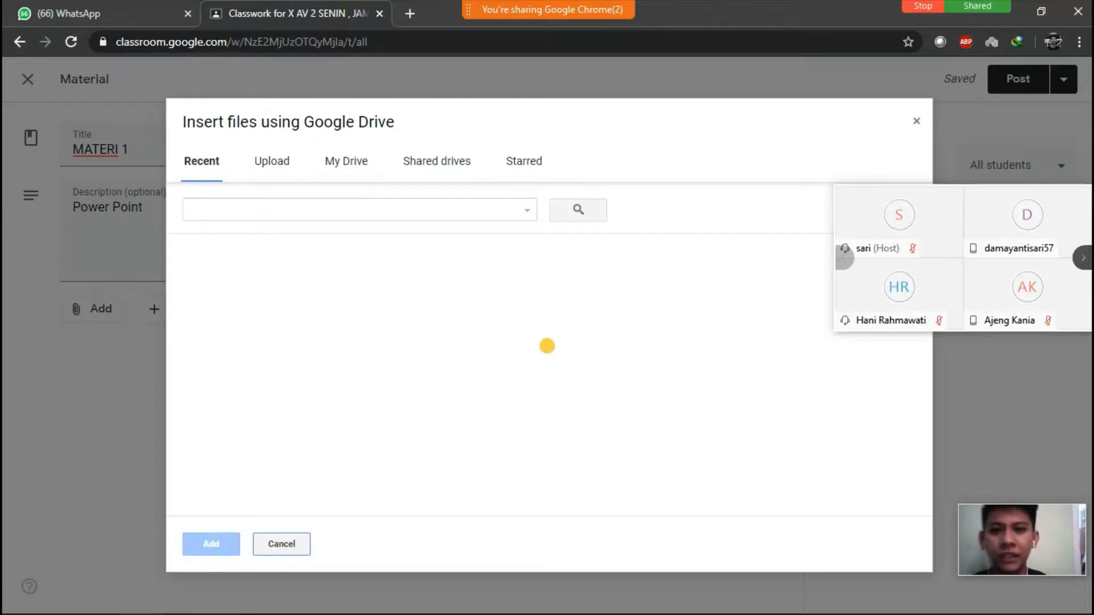
left_click(272, 161)
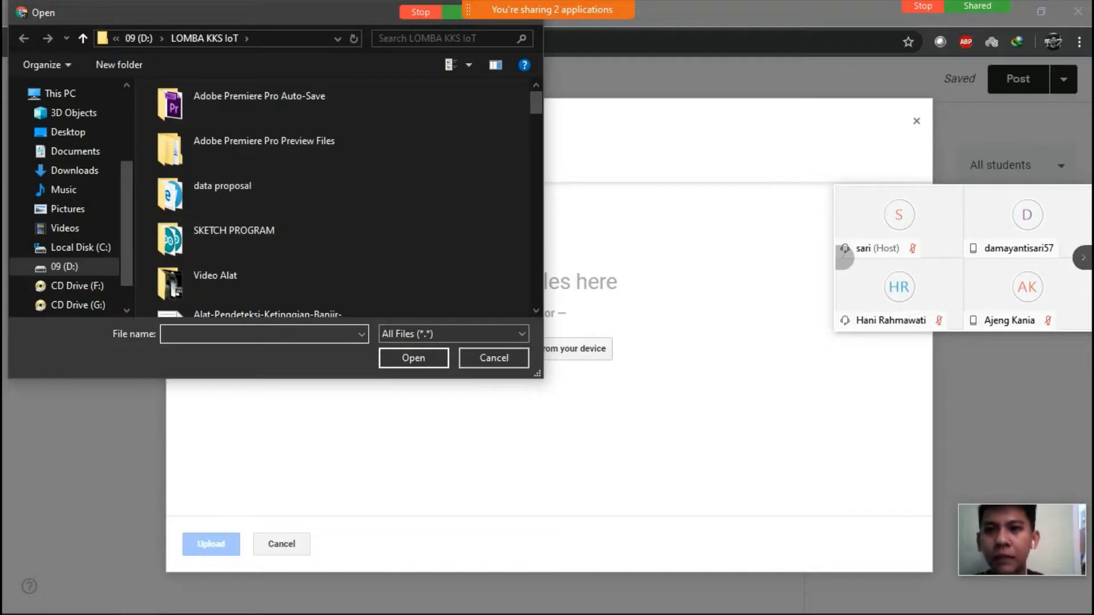
left_click(139, 39)
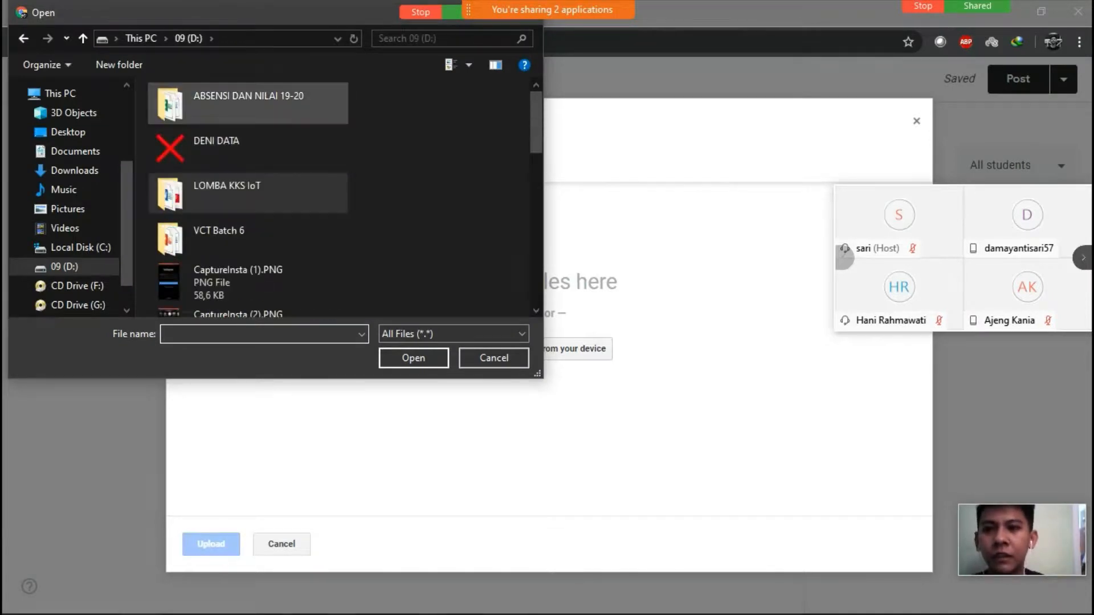
double_click(248, 104)
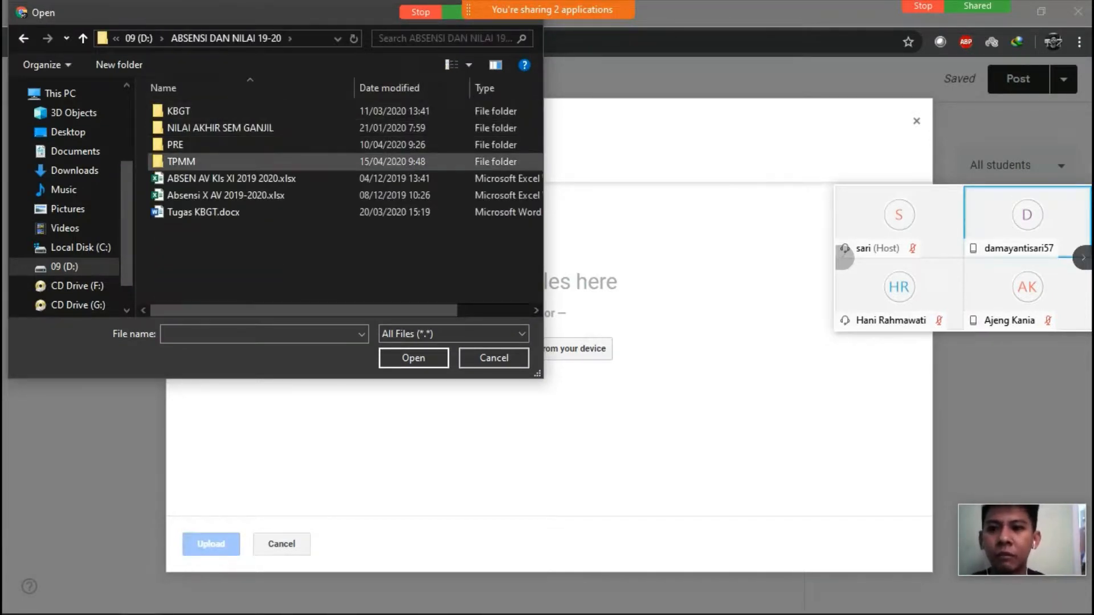
double_click(251, 161)
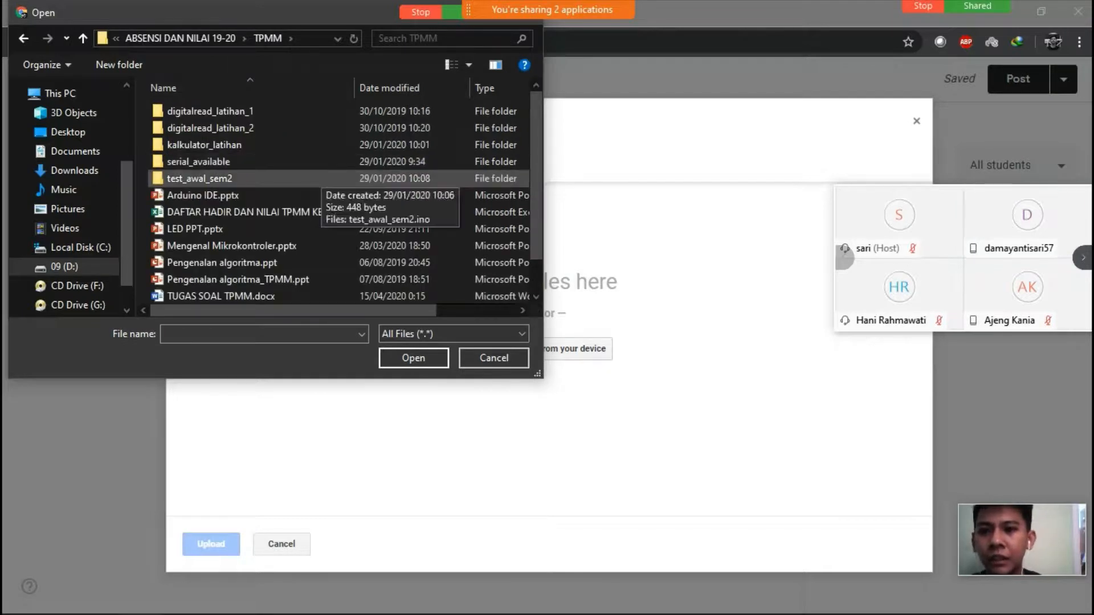
scroll(256, 171, "down", 1)
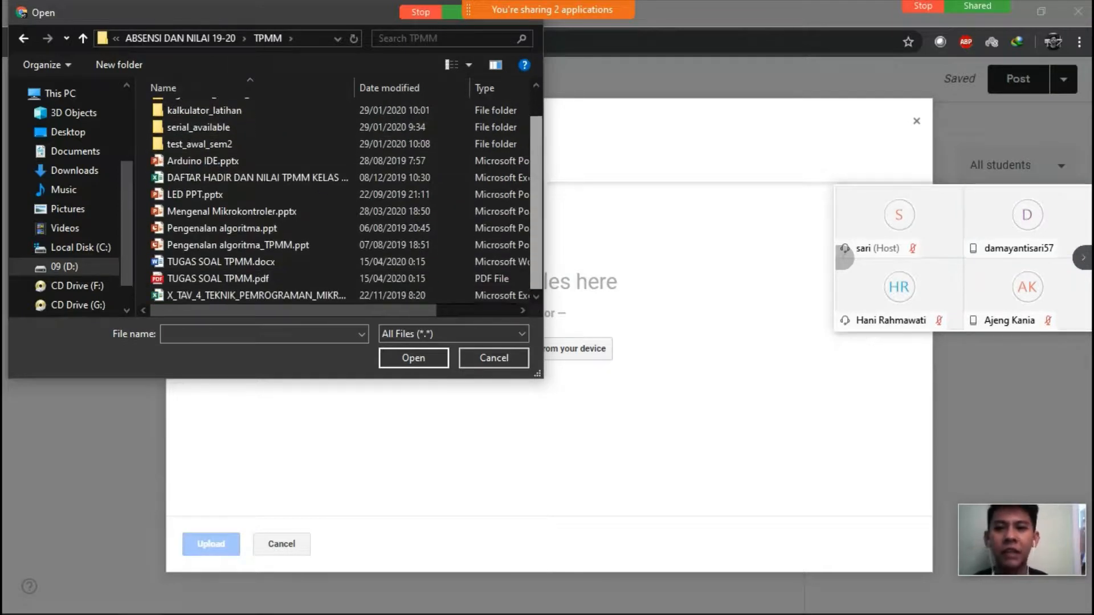
left_click(257, 211)
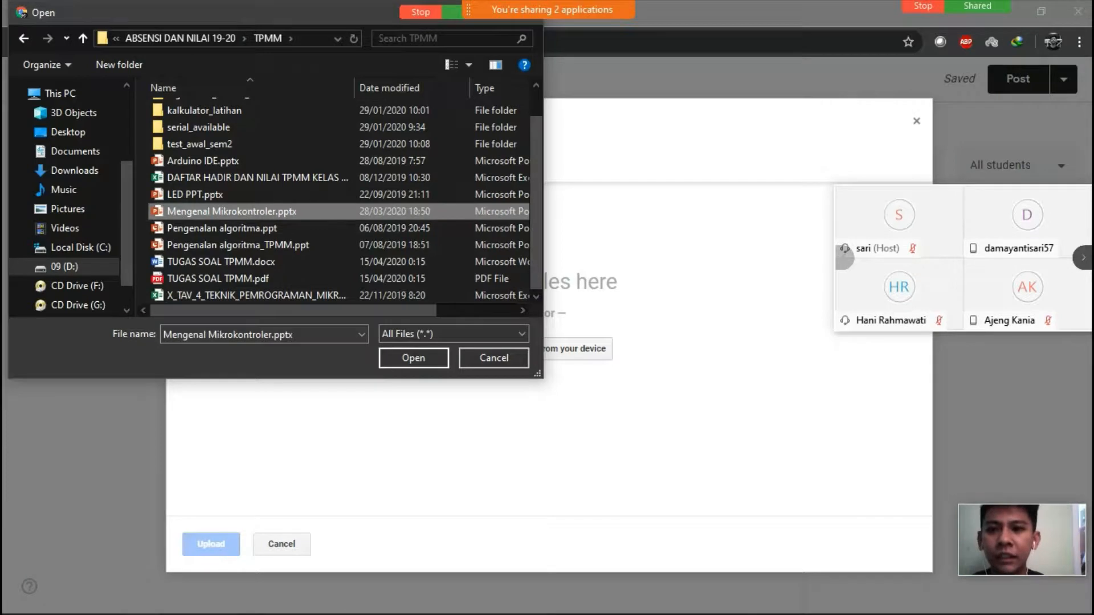
left_click(414, 358)
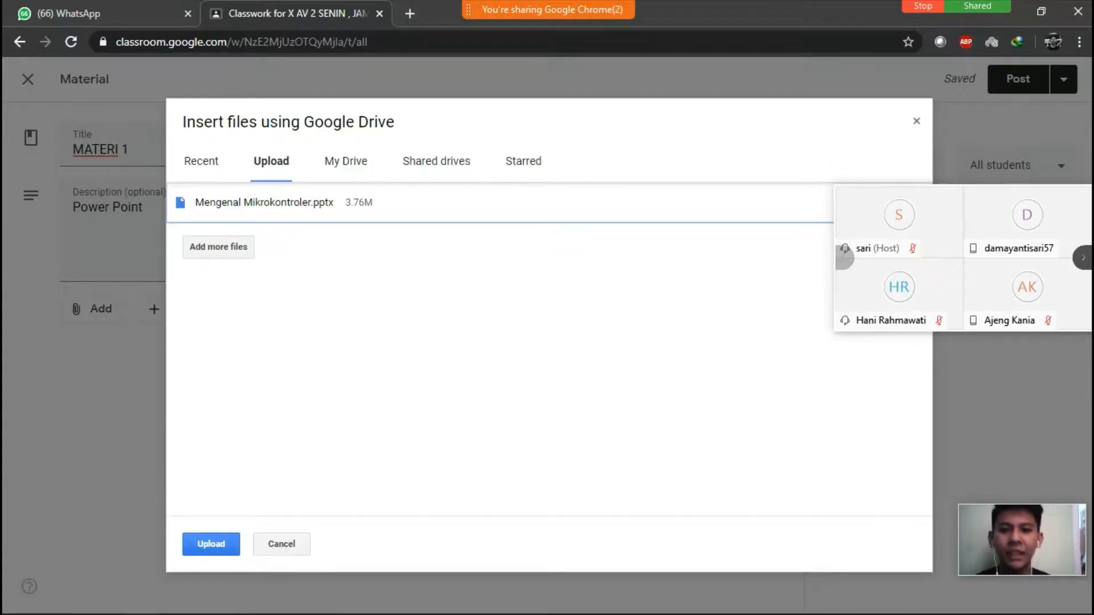
left_click(210, 544)
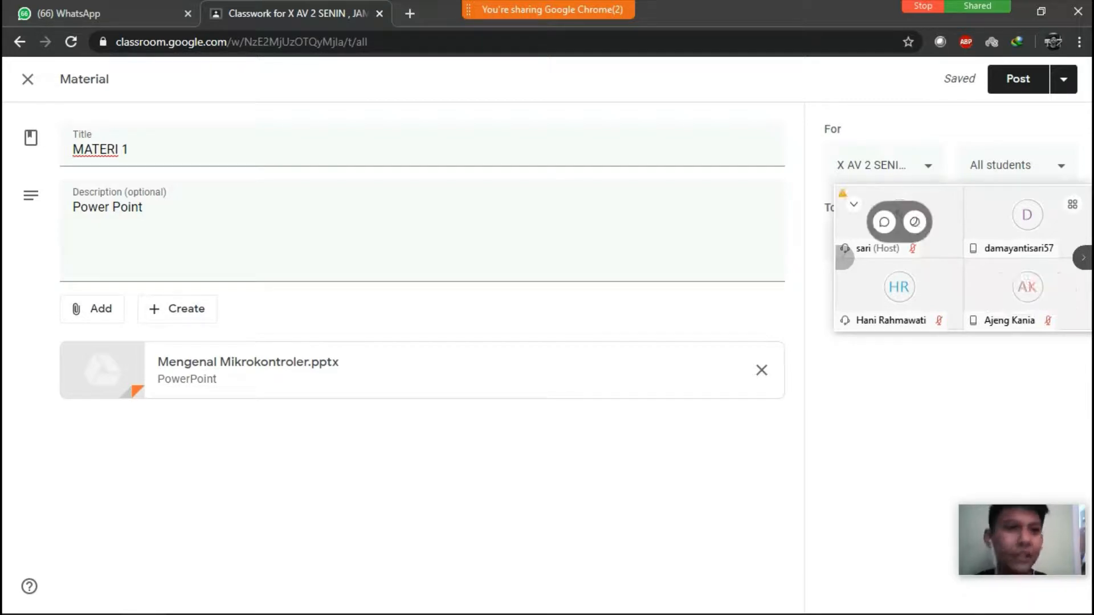
- Move the meeting participants overlay off the recipient options and inspect the class and student choices for the material
left_click_drag(968, 220, 978, 359)
left_click(910, 166)
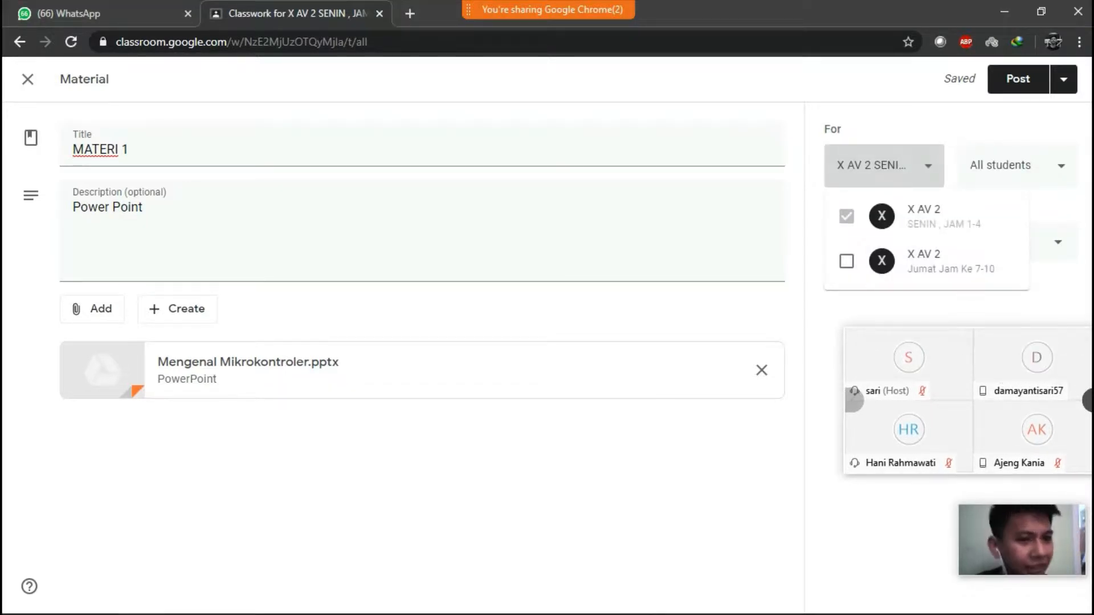
left_click(1017, 165)
left_click(1016, 166)
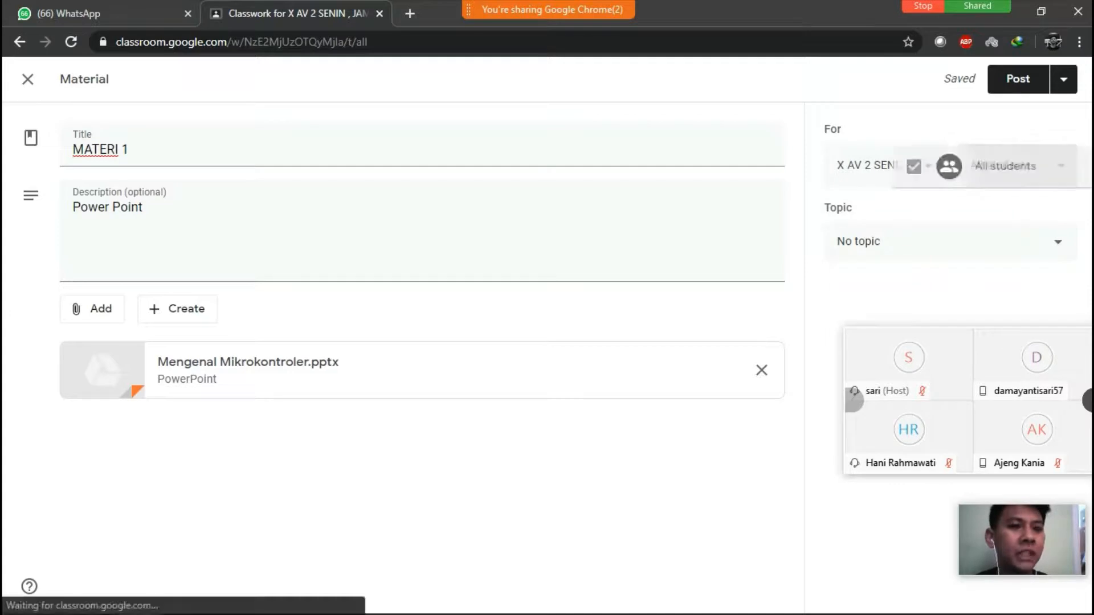
key("Escape")
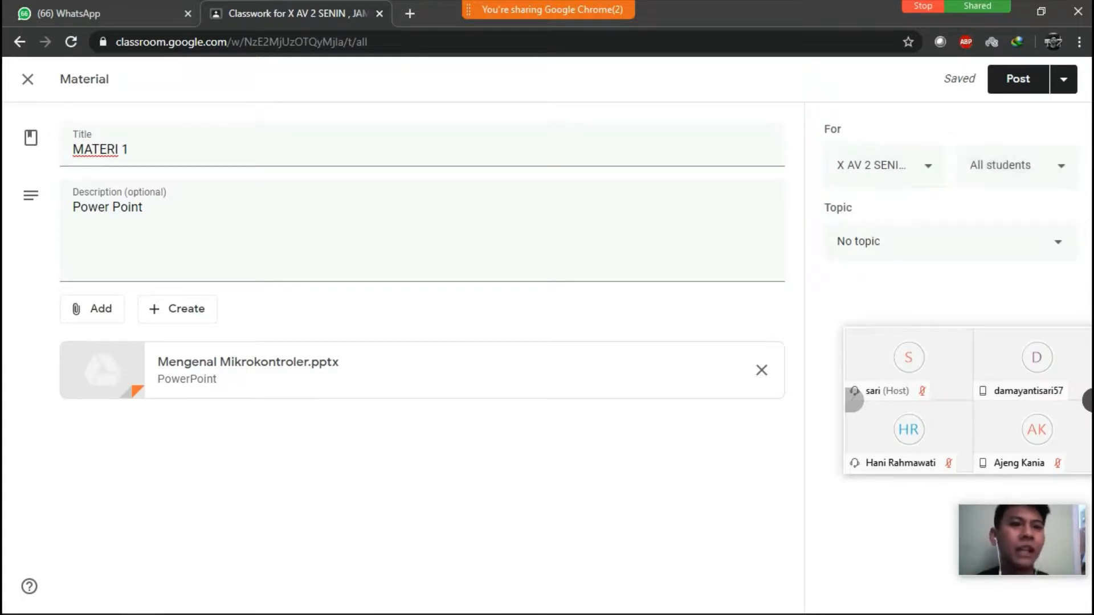
- Post the MATERI 1 material, dismissing the topic tip, and check its entry in the class stream and classwork
left_click(1016, 79)
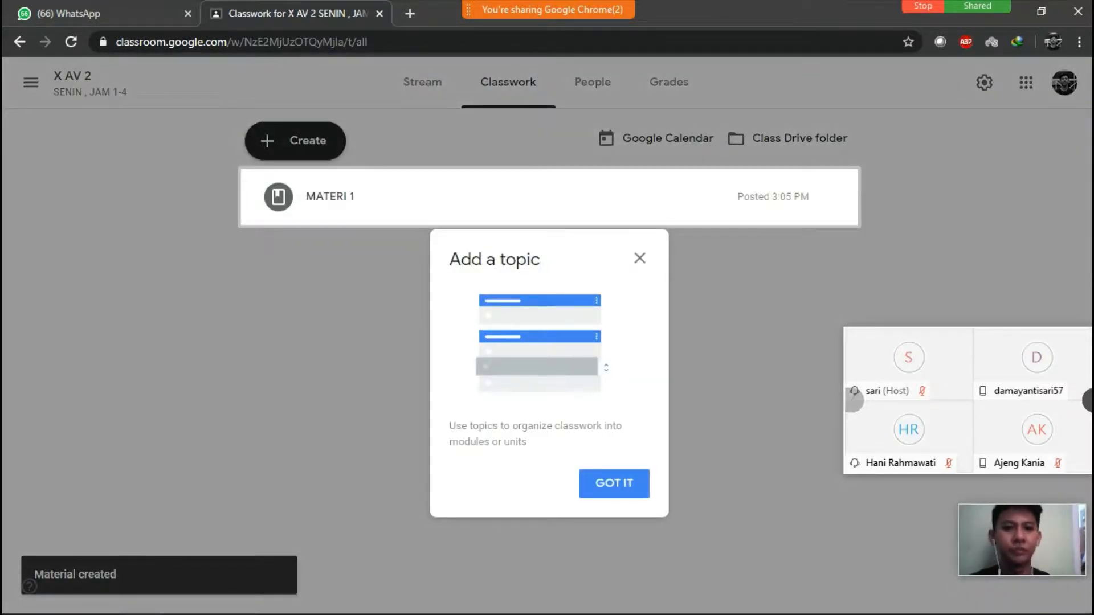
left_click(640, 258)
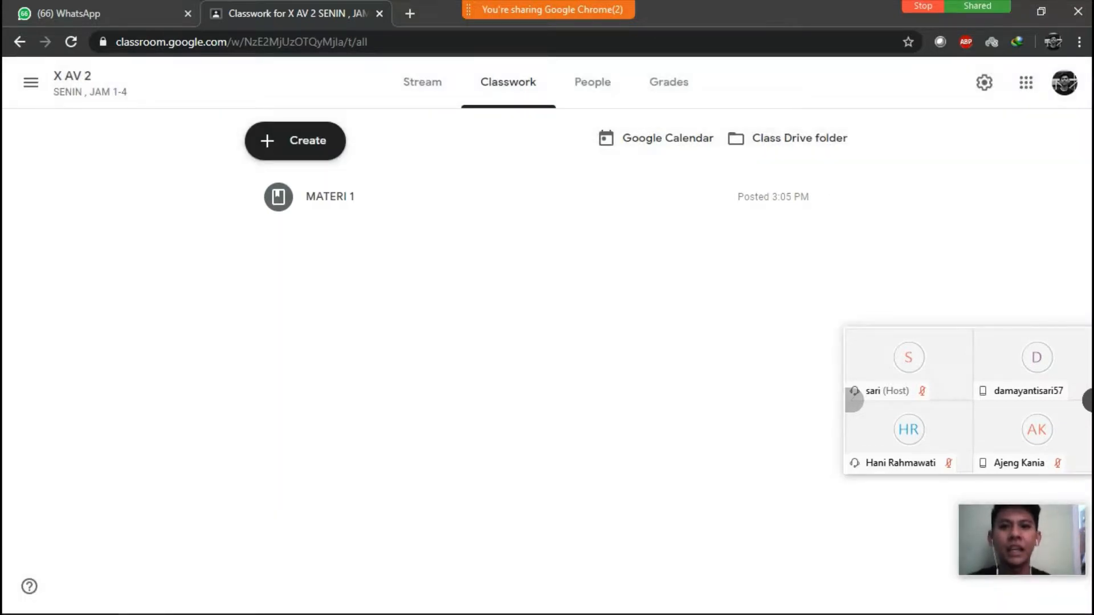
left_click(422, 82)
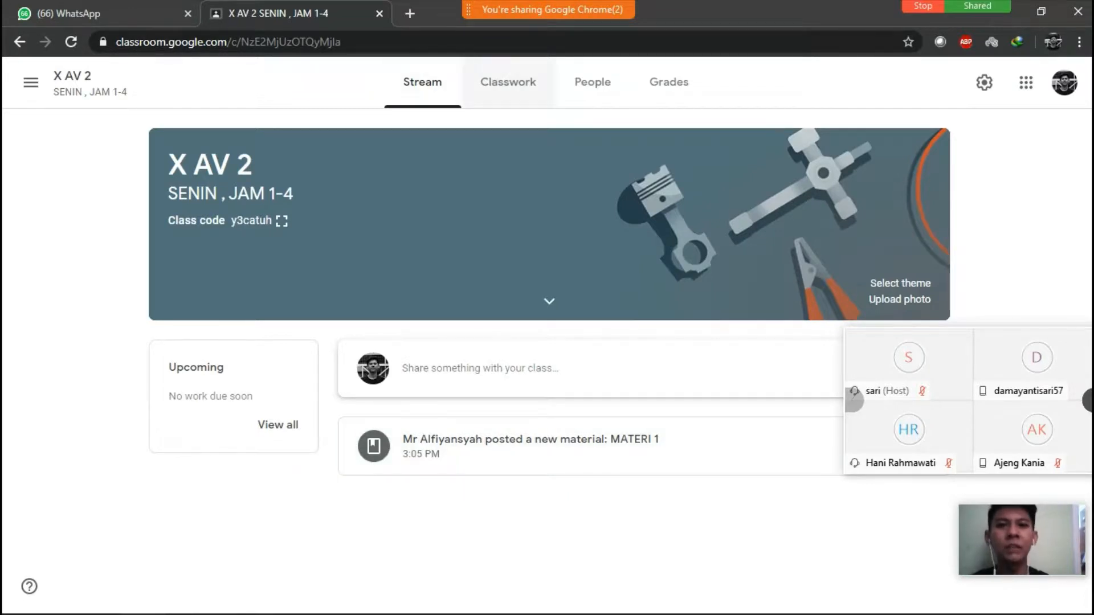
left_click(508, 82)
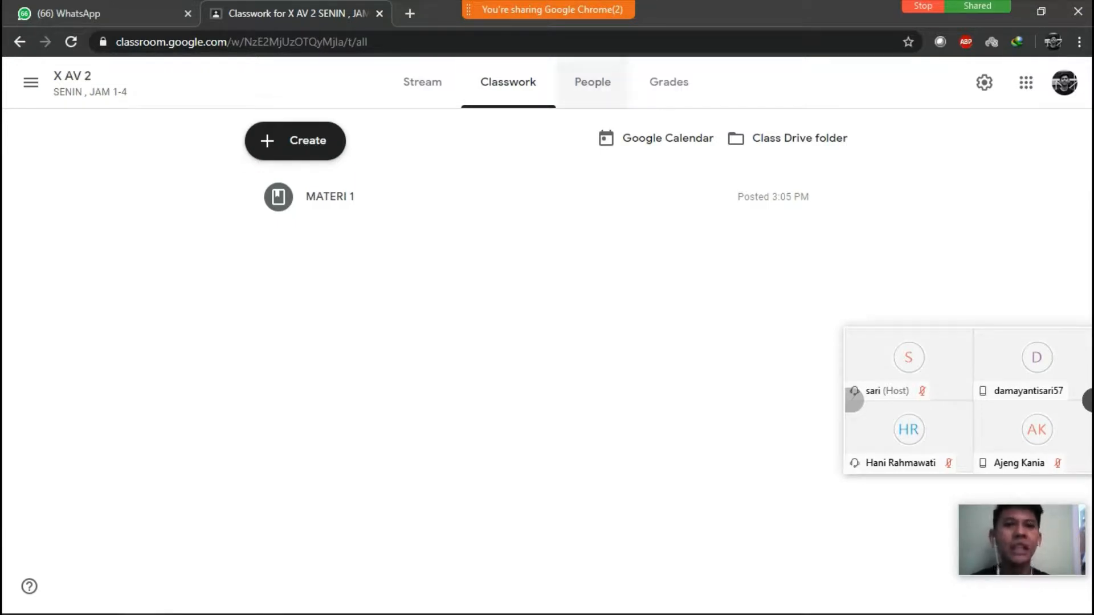
- View the class's teachers and students list and look at the student invitation form without inviting anyone
left_click(593, 81)
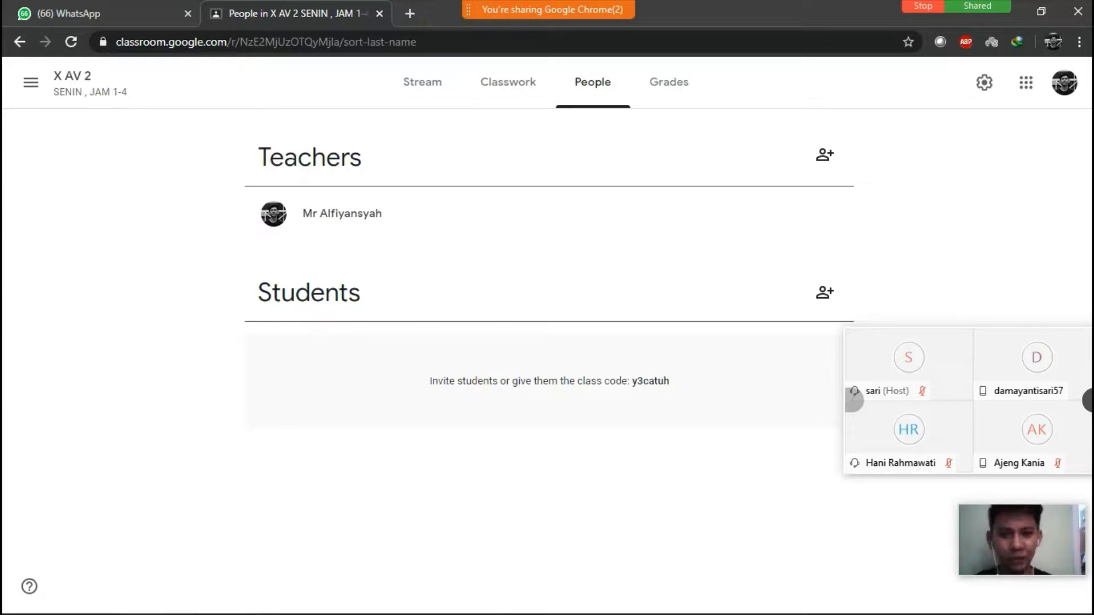
left_click_drag(367, 160, 341, 183)
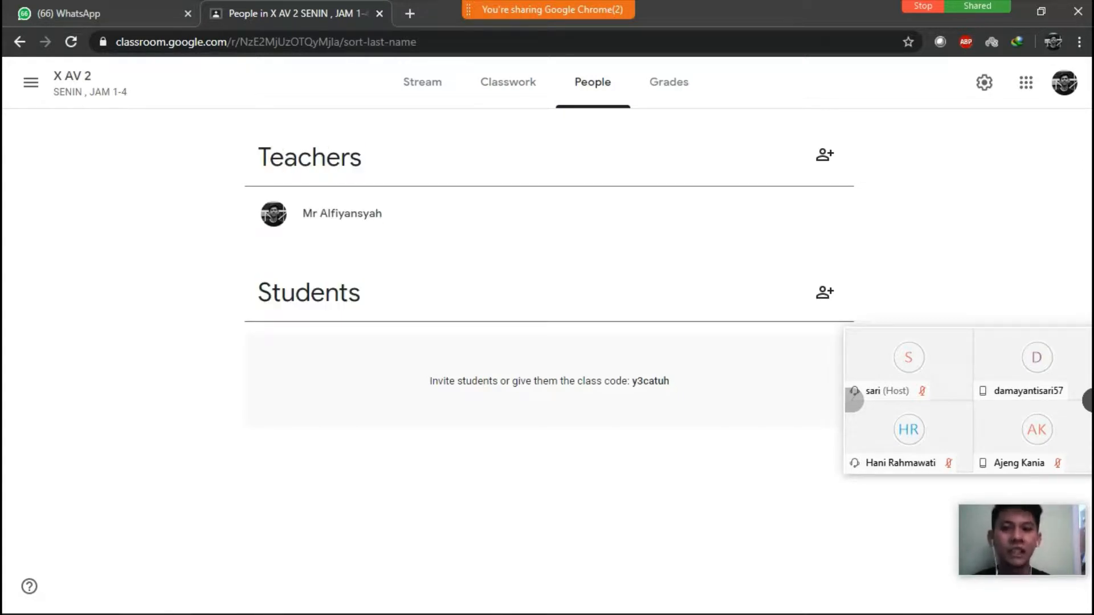
left_click_drag(501, 380, 430, 381)
left_click(456, 390)
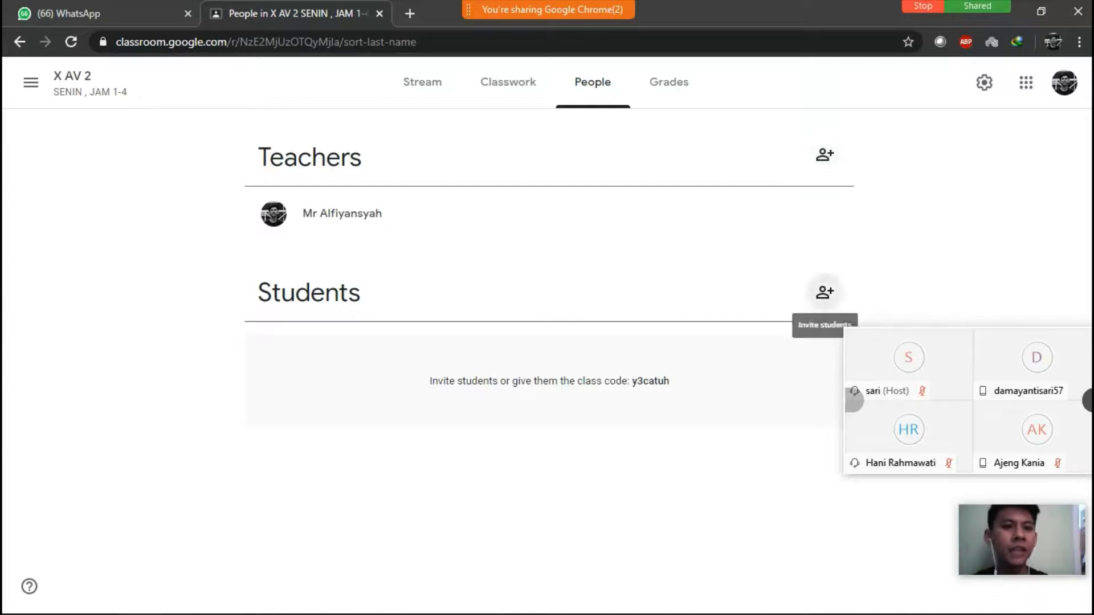
left_click(825, 292)
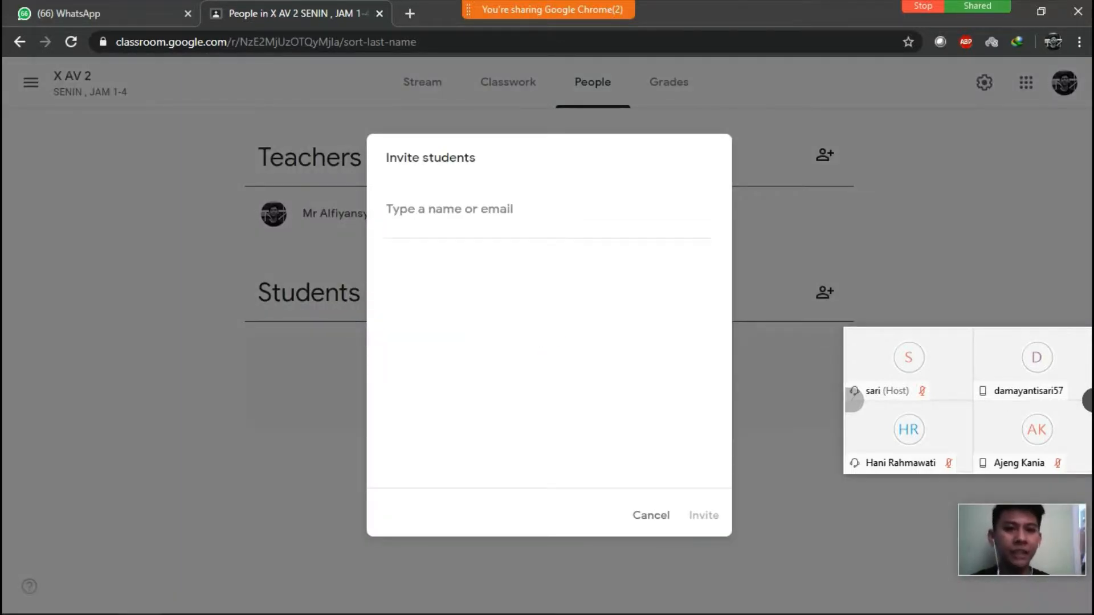
left_click(644, 515)
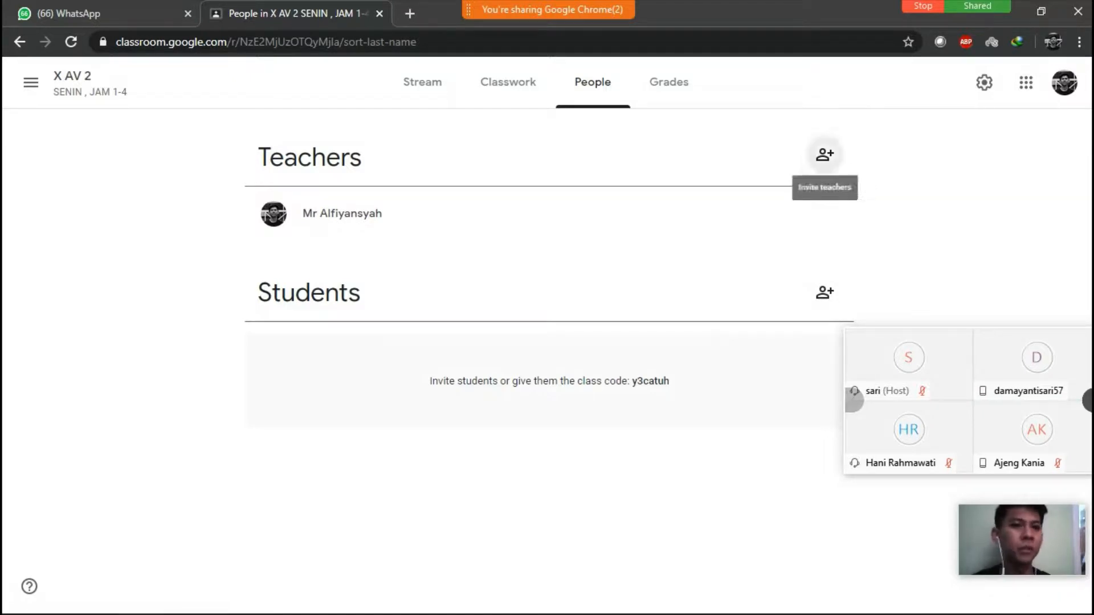
- Look at the teacher invitation form without inviting anyone, and revisit the class's classwork and stream
left_click(825, 155)
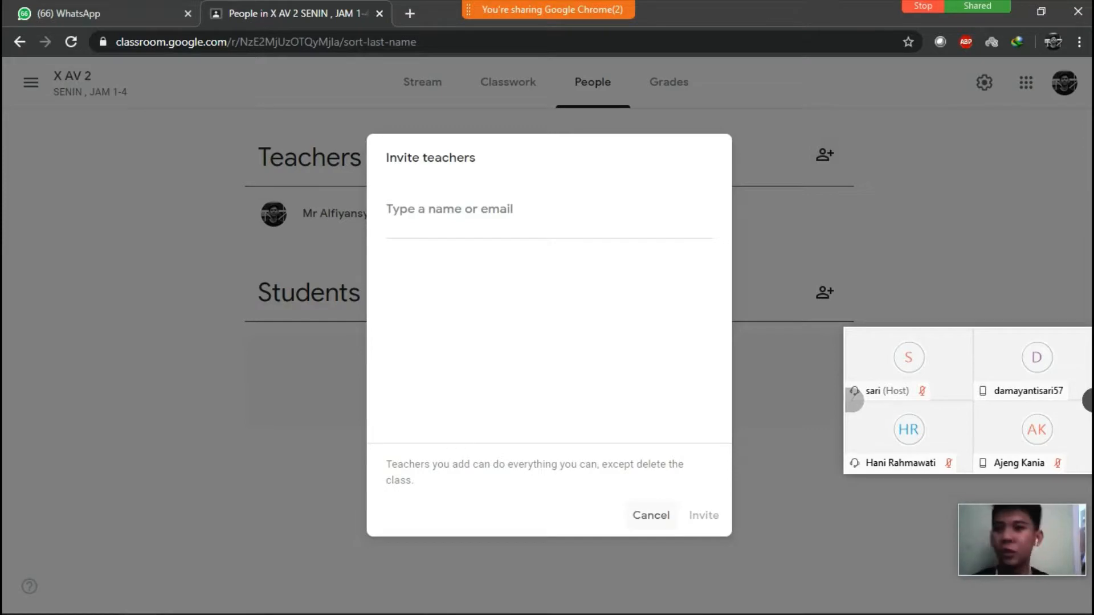
left_click(650, 515)
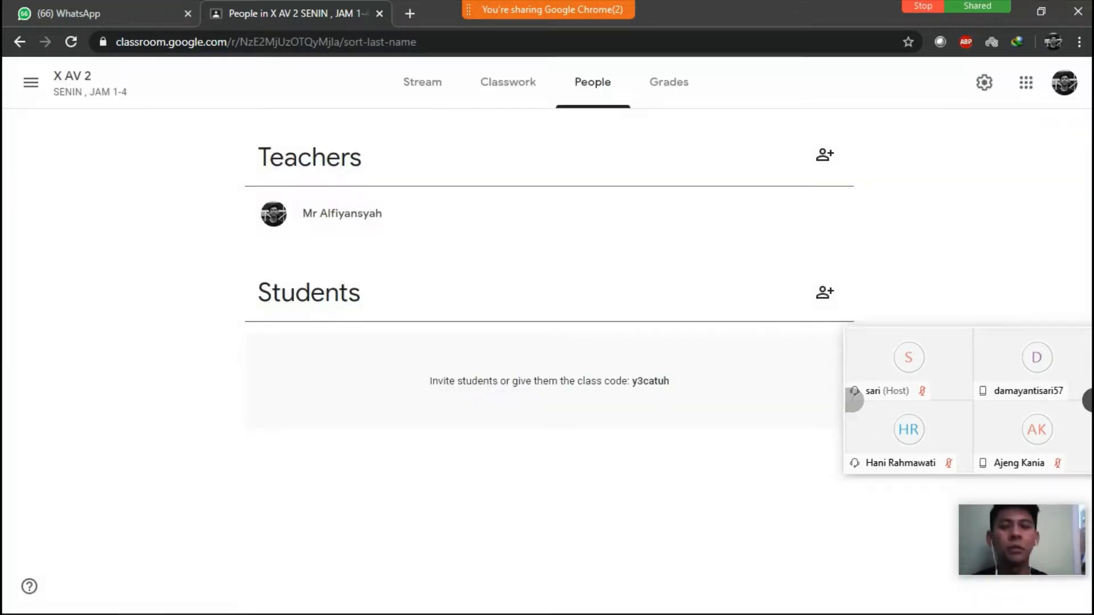
left_click(507, 82)
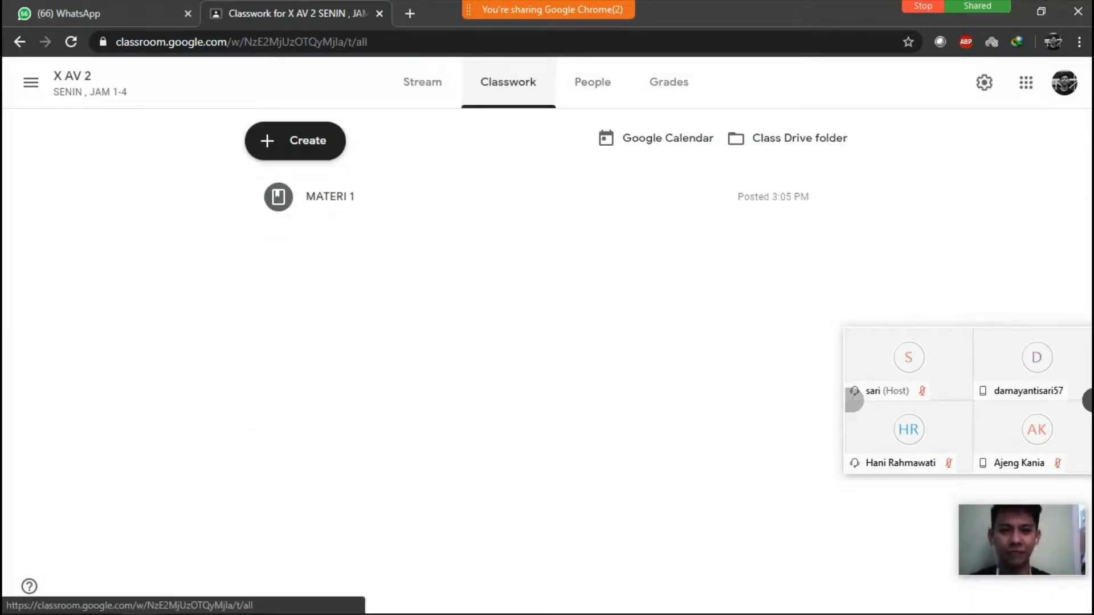
left_click(423, 81)
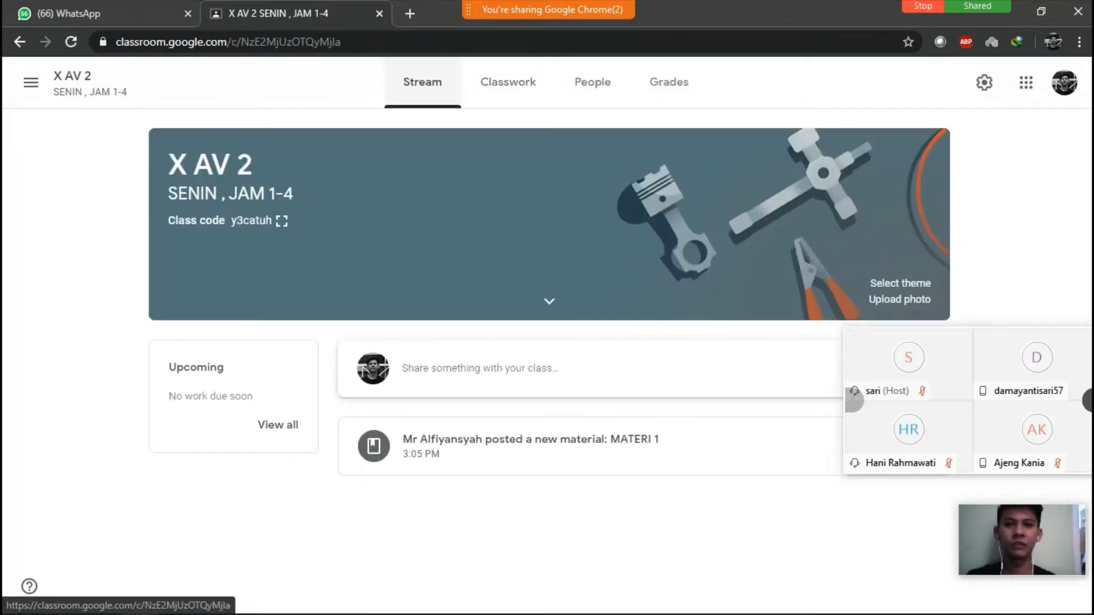
- Create a quiz assignment in the class's classwork, dismiss the materials tip, and title it "KUIS 1"
left_click(508, 81)
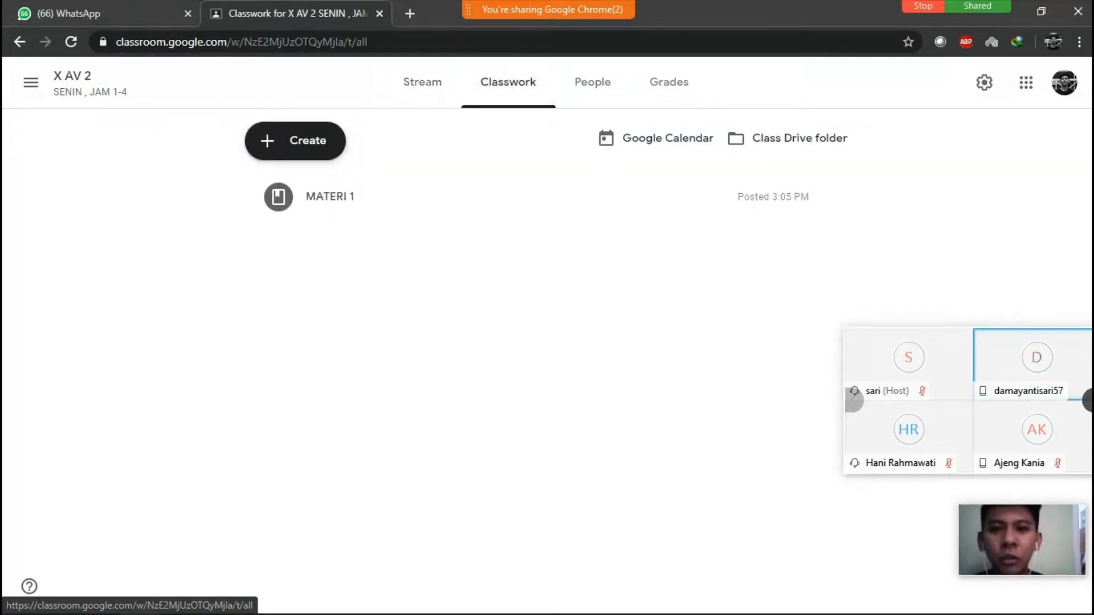
left_click(295, 140)
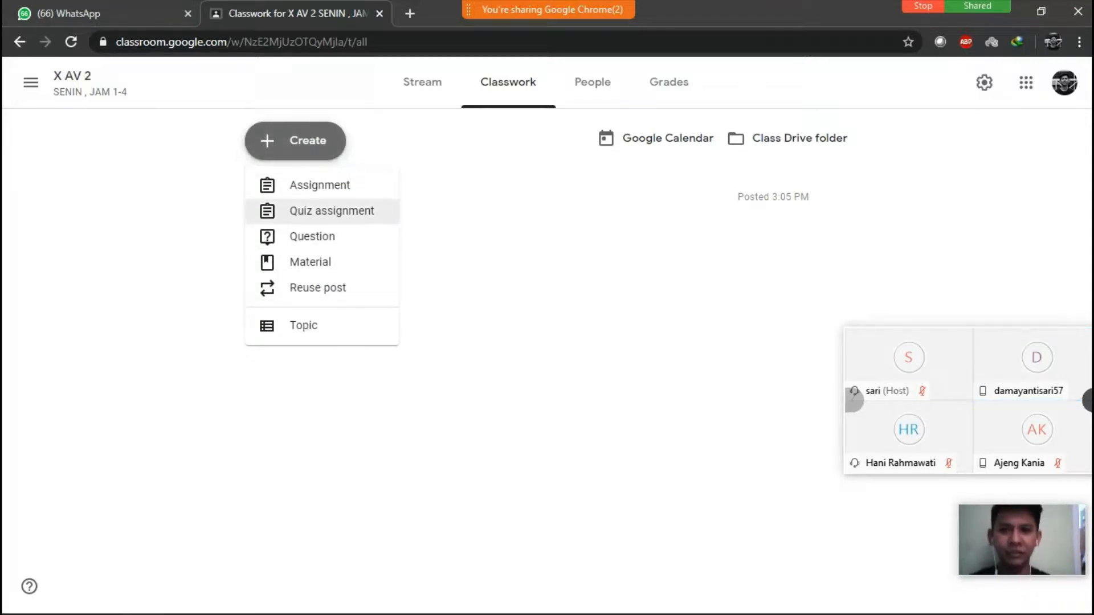
left_click(360, 208)
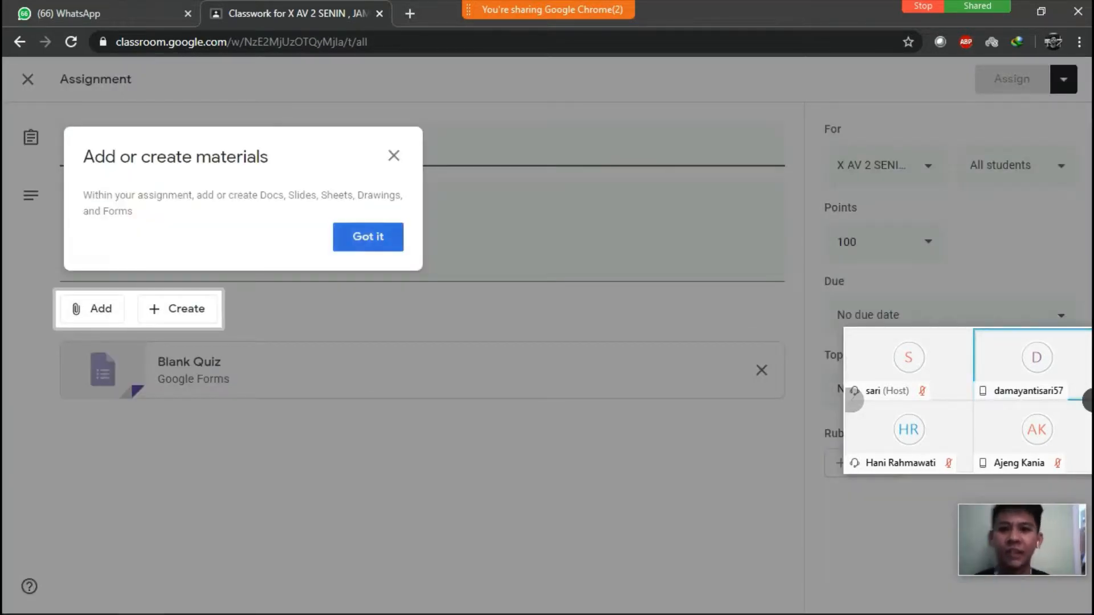
left_click(368, 237)
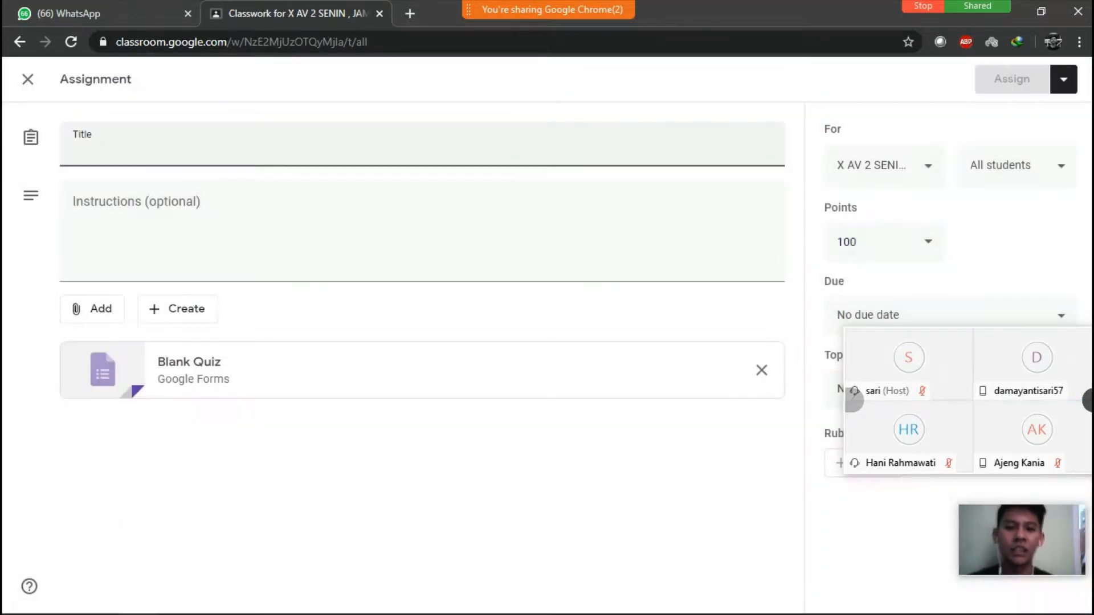
type("KUIS 1")
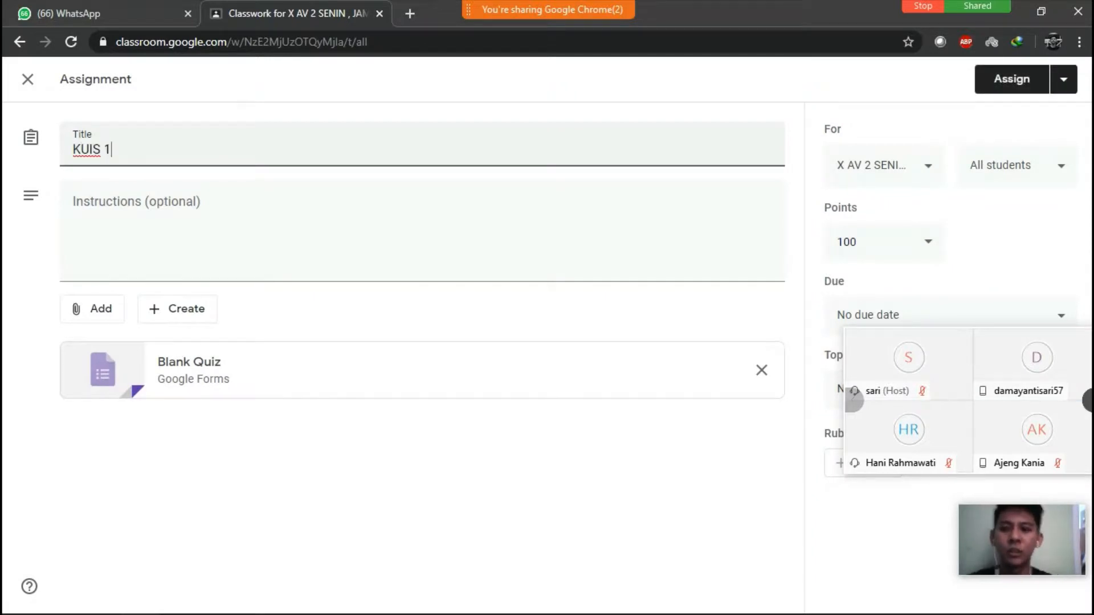
- Enter the quiz instructions "Kerjakan dengan tepat dan benar"
key("Tab")
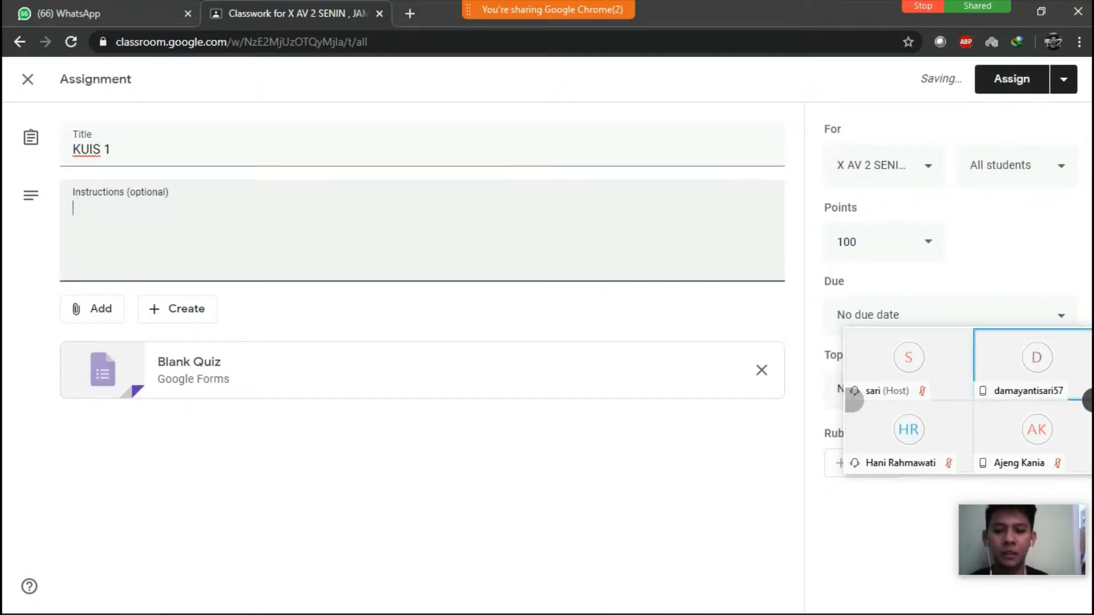
type("KER")
key("BackSpace")
key("BackSpace")
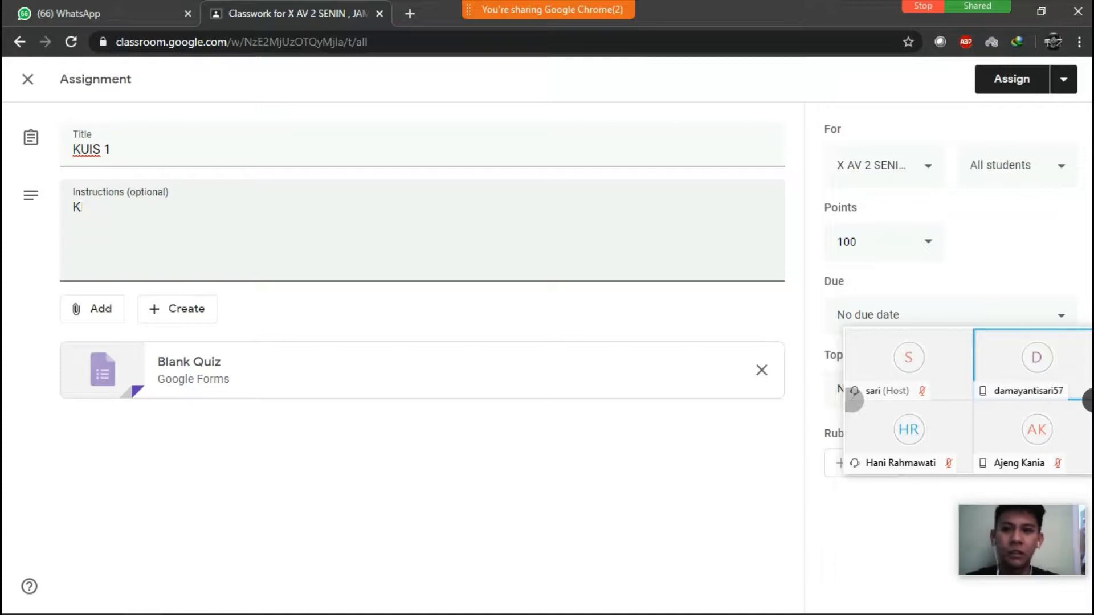
type("erjakan")
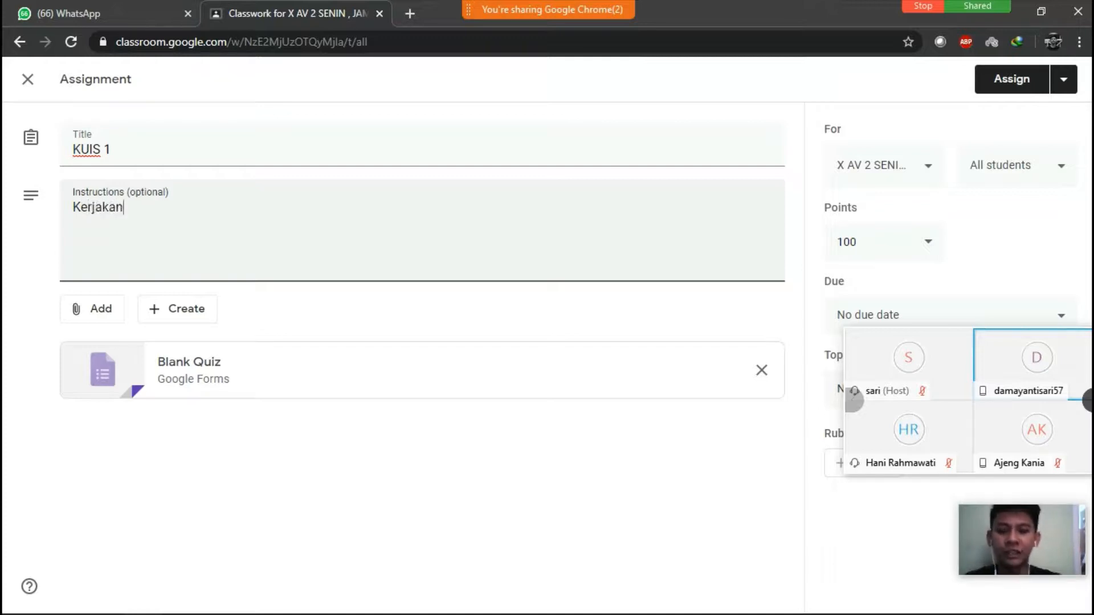
type(" dengan a")
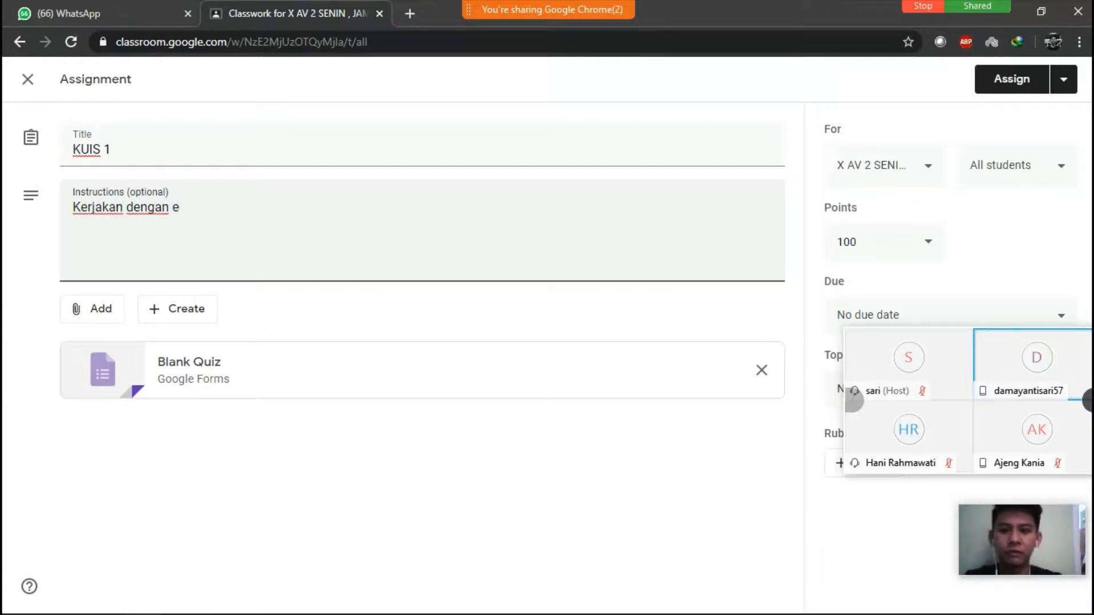
key("BackSpace")
type("tepat dan benar")
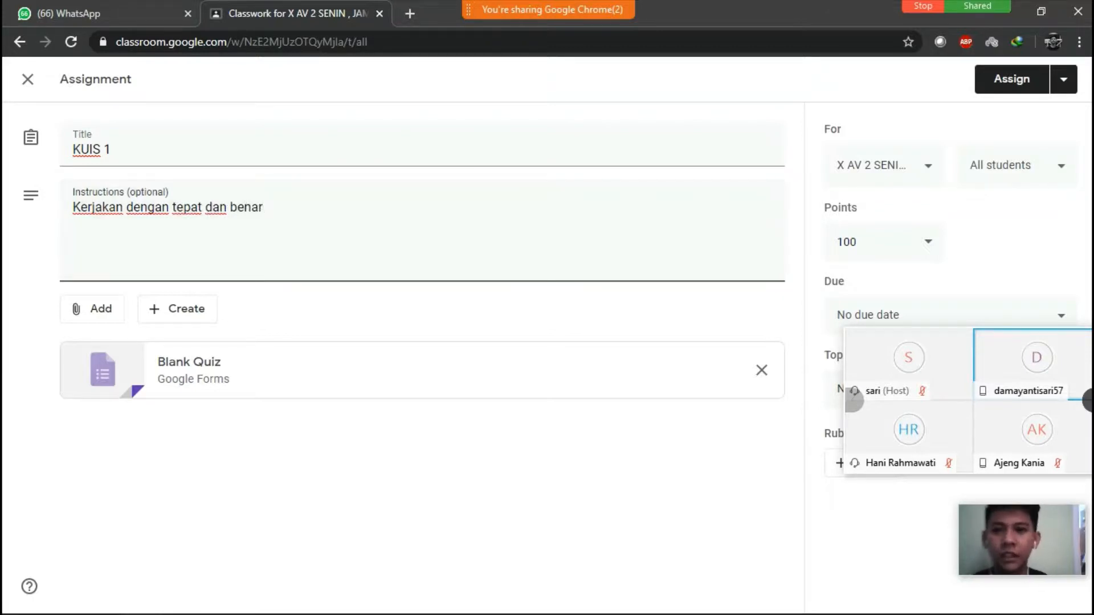
key("Tab")
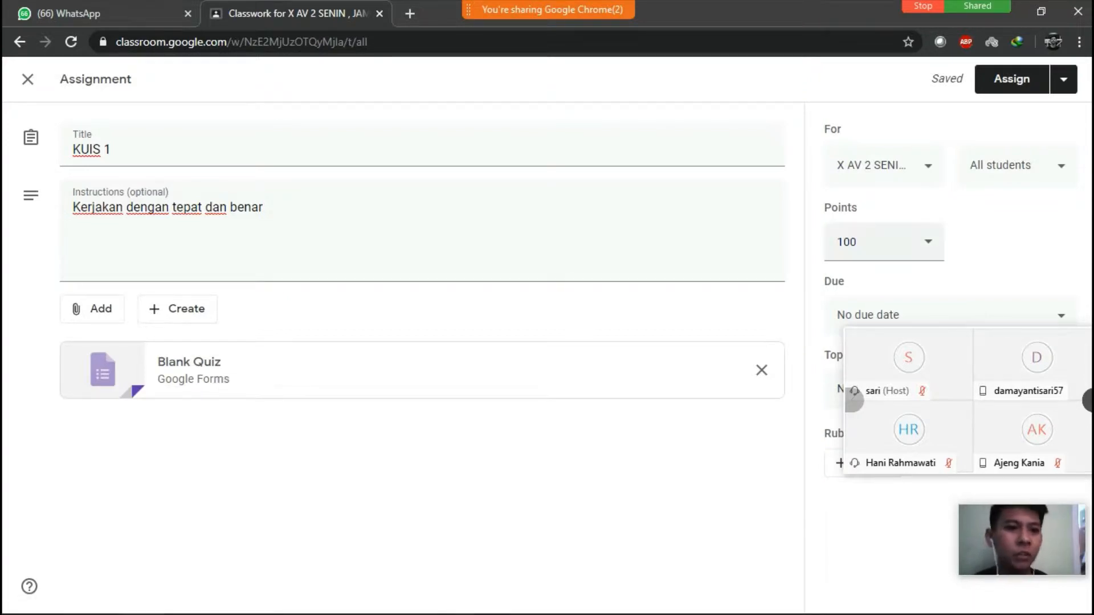
- Look at the points choices for the quiz and move the meeting participants overlay off the due date and topic settings
left_click(890, 242)
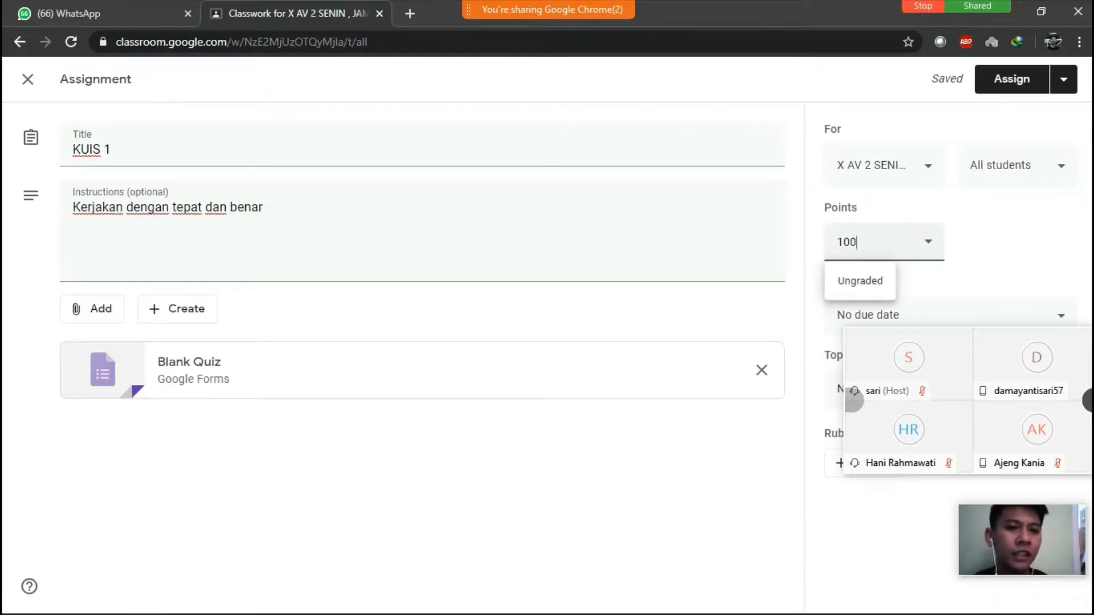
left_click(890, 242)
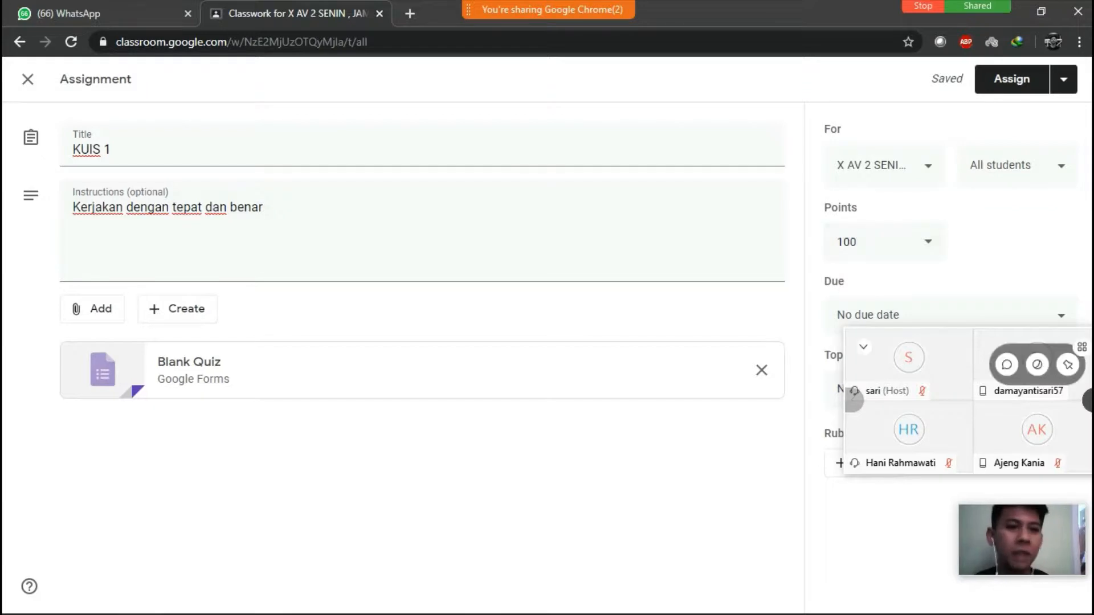
left_click_drag(975, 350, 847, 475)
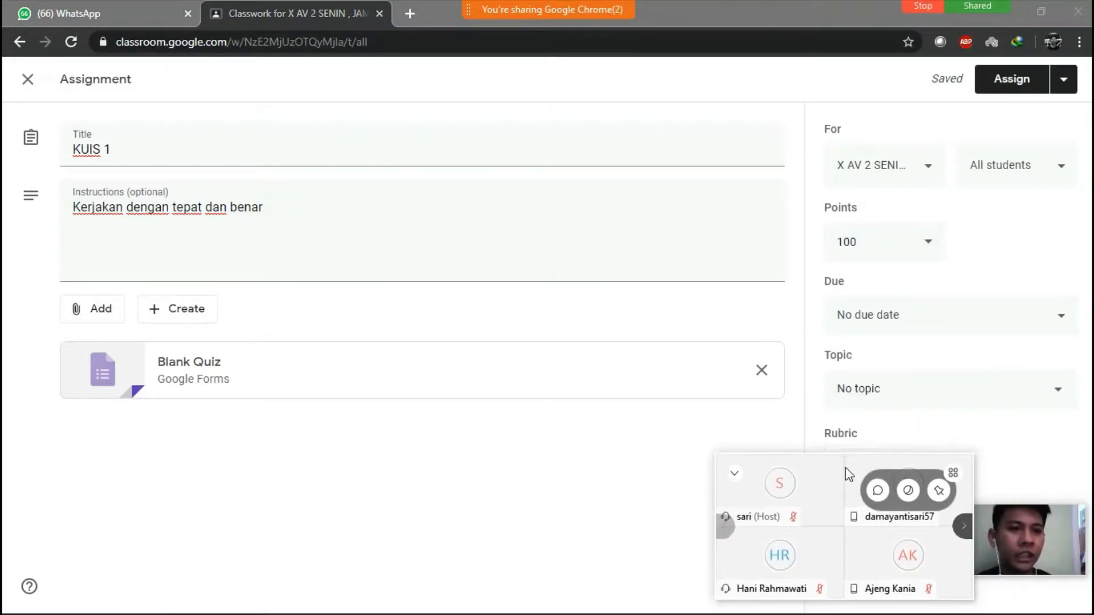
- Set the quiz's due date to Apr 21, 2020, moving the participants overlay clear of the calendar
left_click(950, 315)
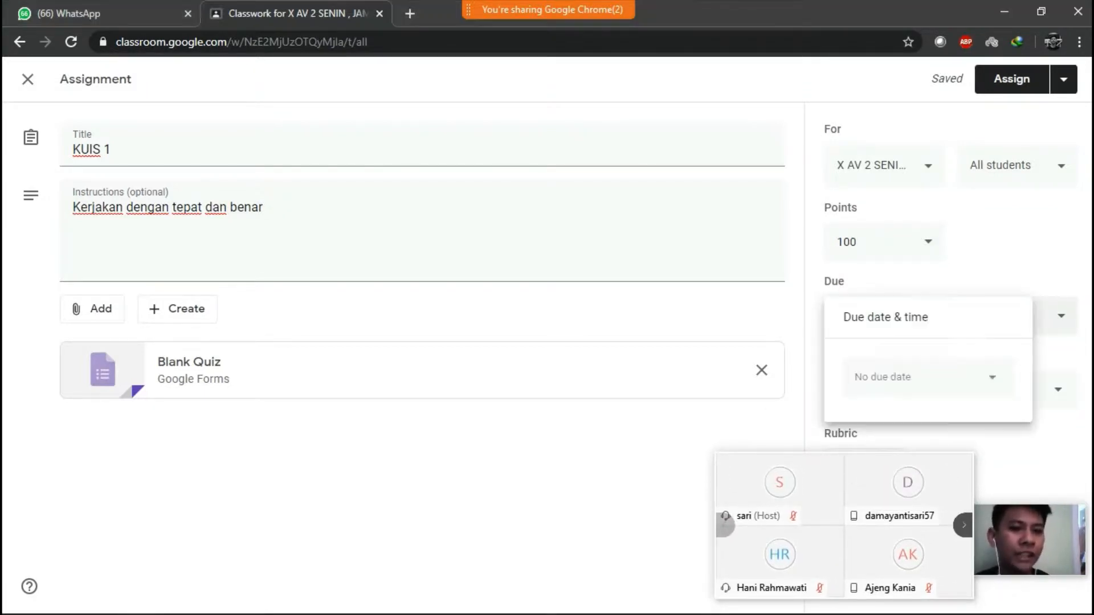
left_click(992, 377)
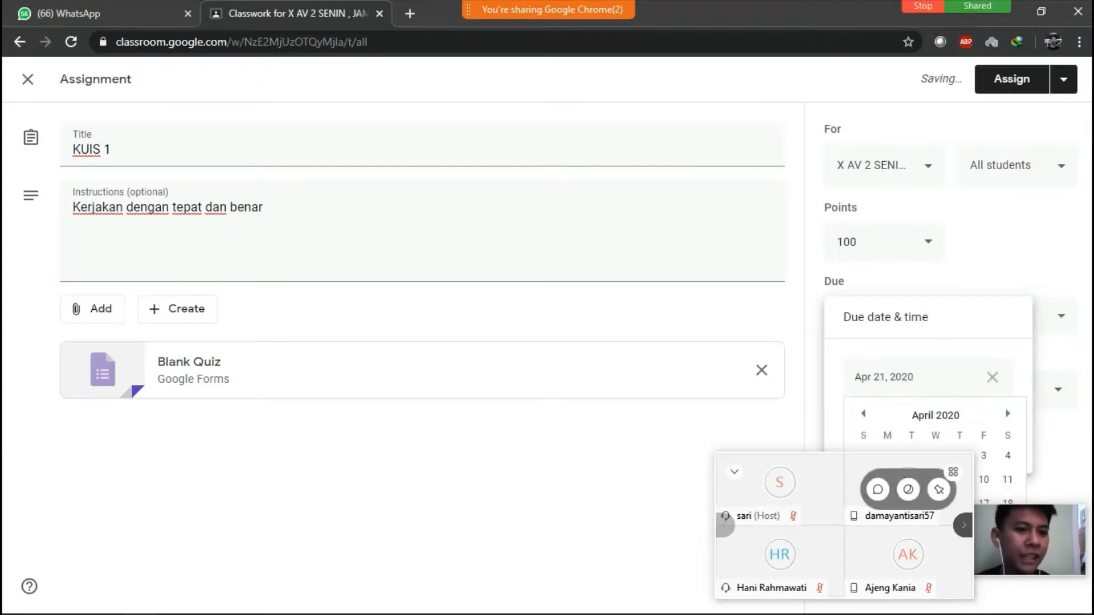
left_click_drag(869, 457, 967, 141)
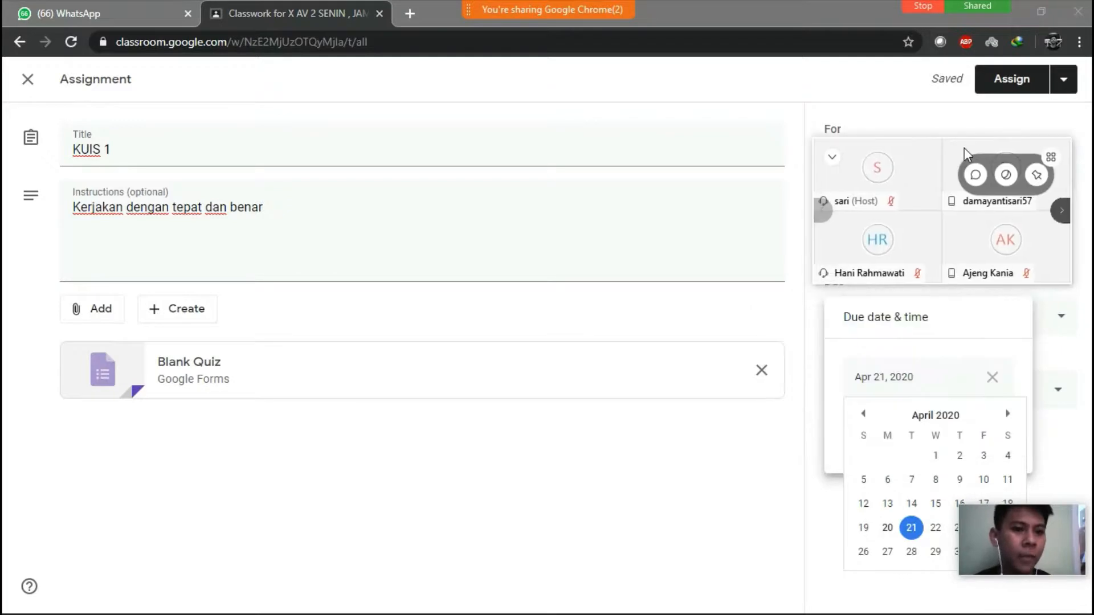
left_click(912, 528)
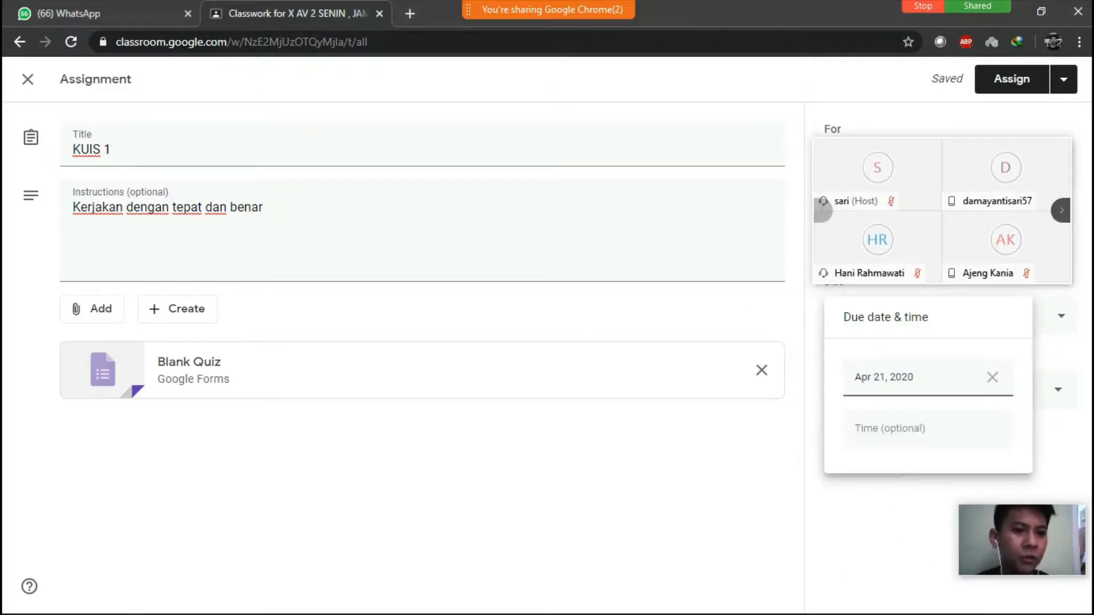
- Add a due time of 4:00 PM to the quiz's due date
left_click(912, 429)
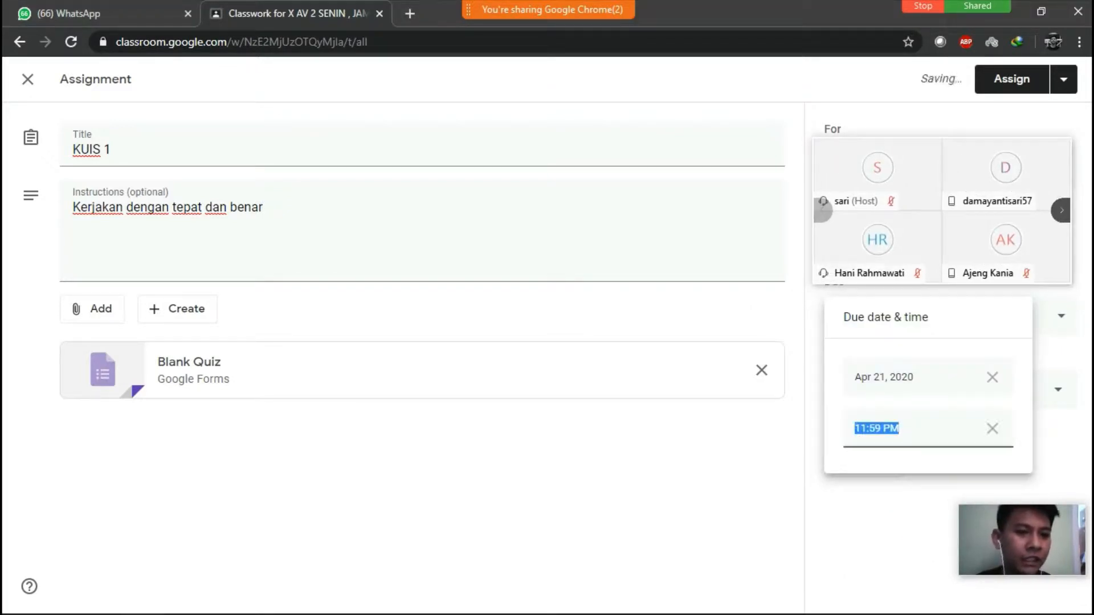
left_click(881, 429)
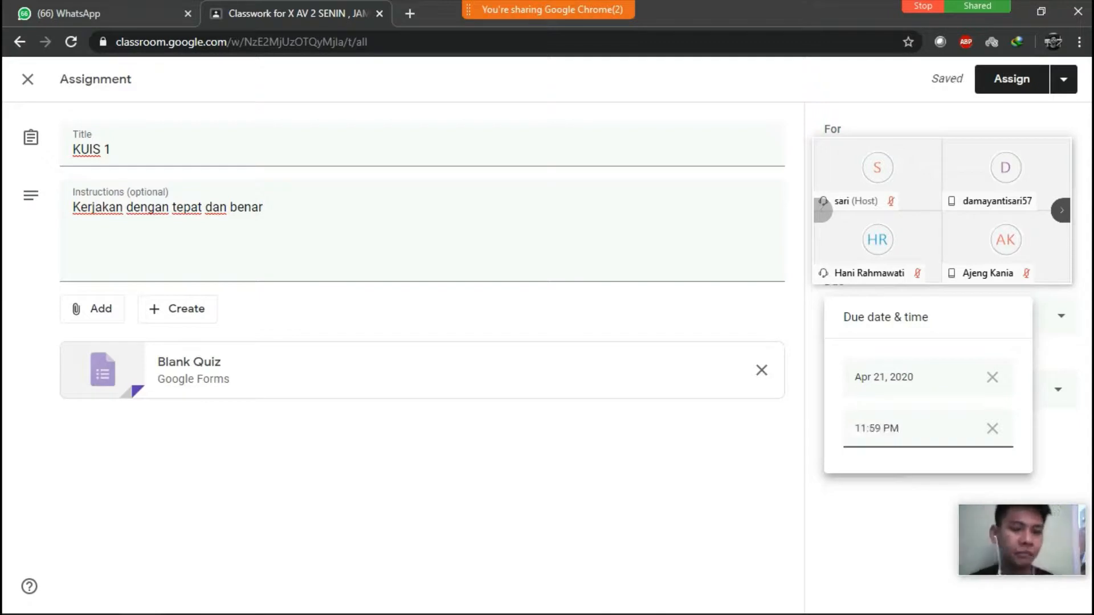
key("BackSpace")
key("BackSpace")
key("BackSpace")
key("BackSpace")
key("BackSpace")
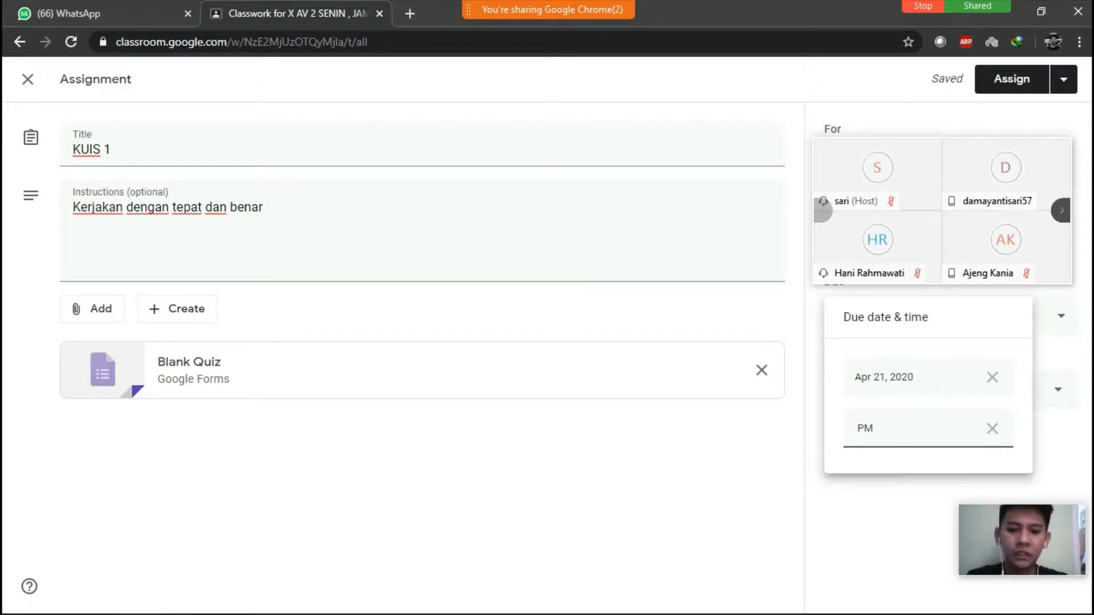
type("16.")
key("BackSpace")
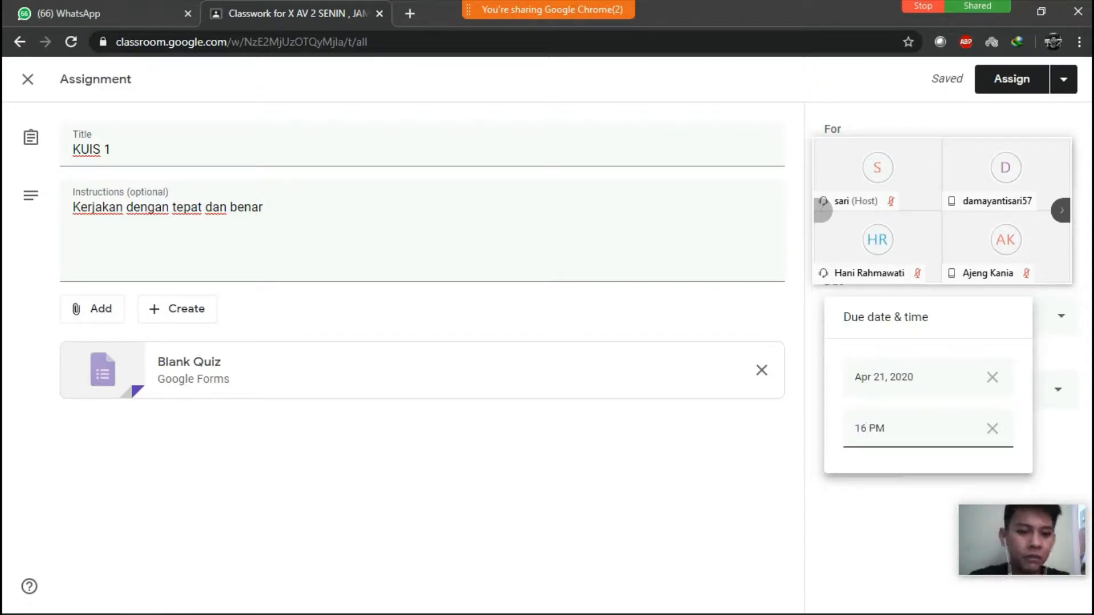
type(":")
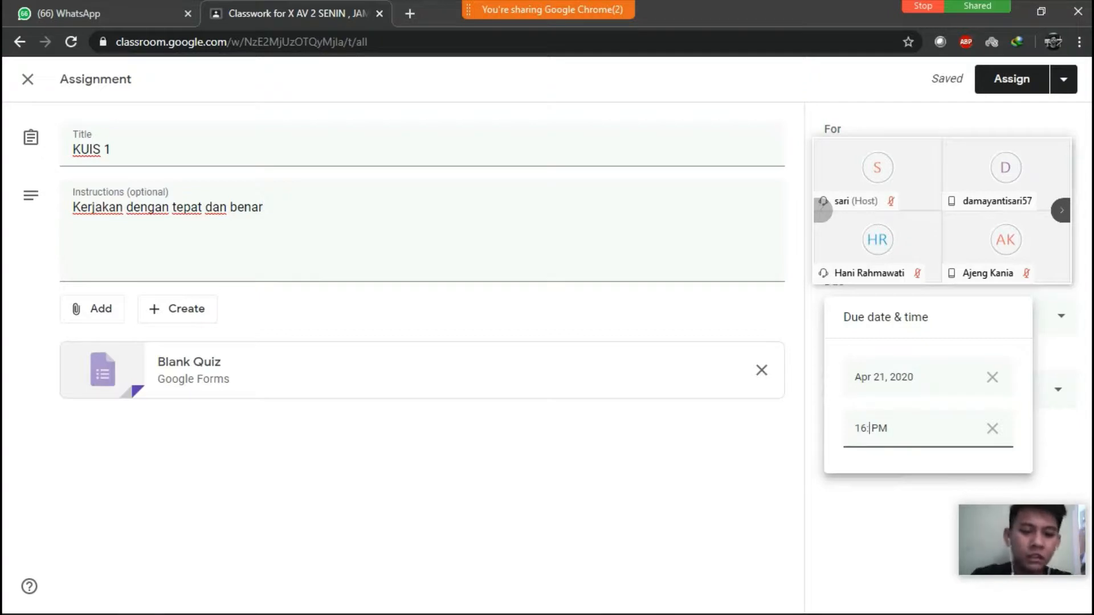
type("00")
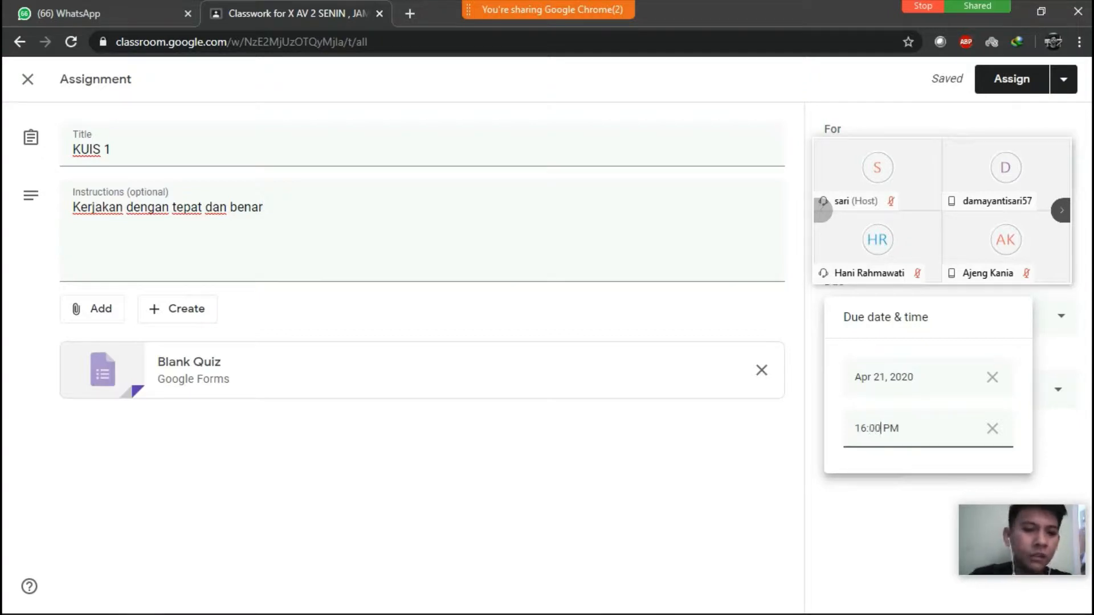
key("Return")
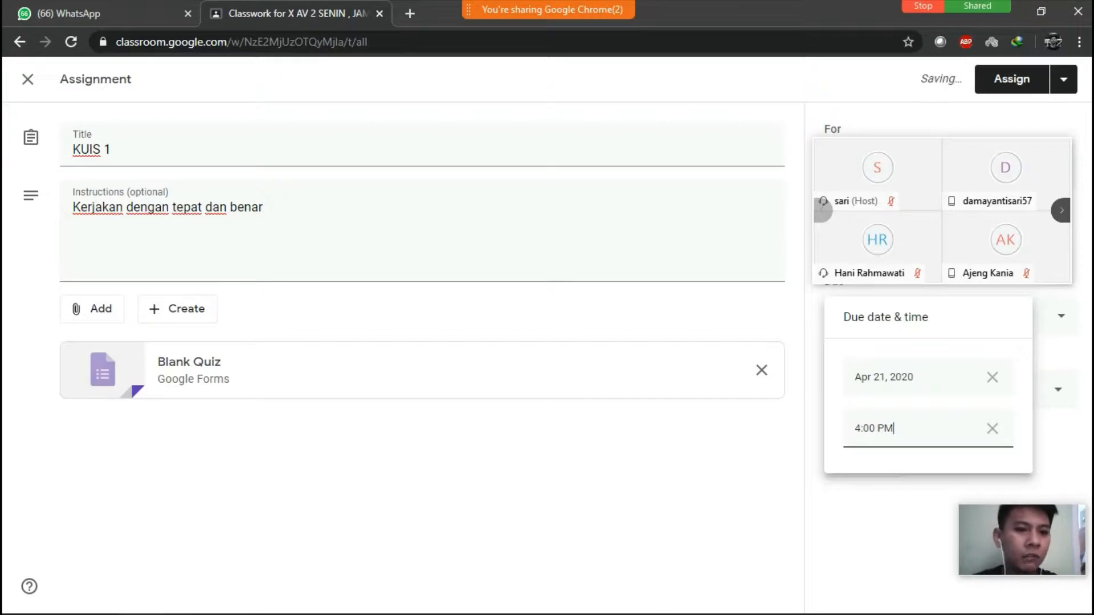
key("Return")
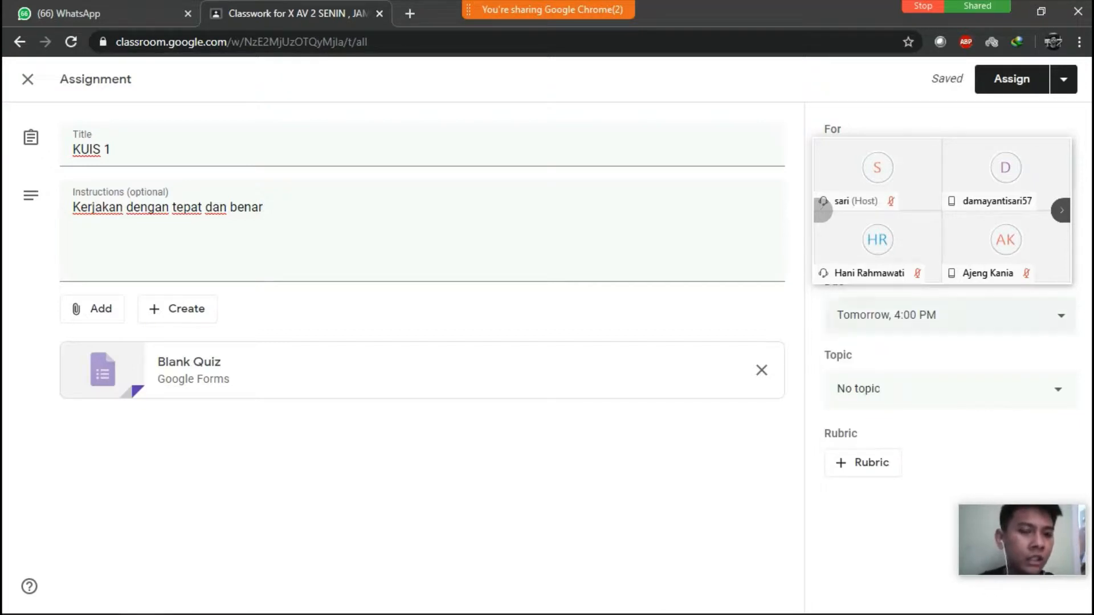
- Reopen the quiz's due date settings and change the due date to Apr 20, 2020
left_click(1060, 316)
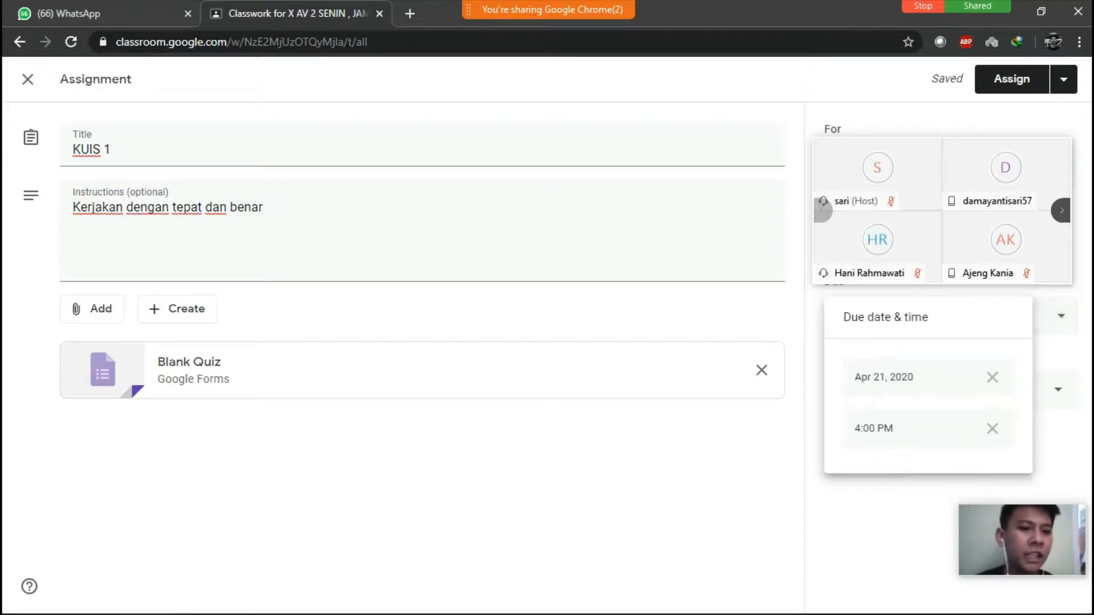
key("Escape")
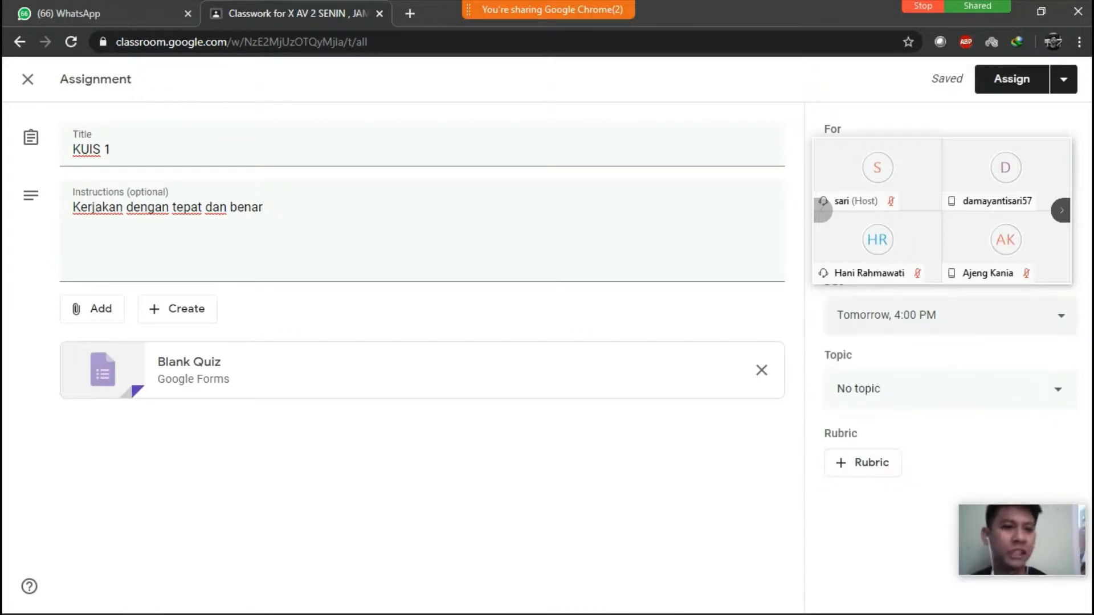
left_click(914, 315)
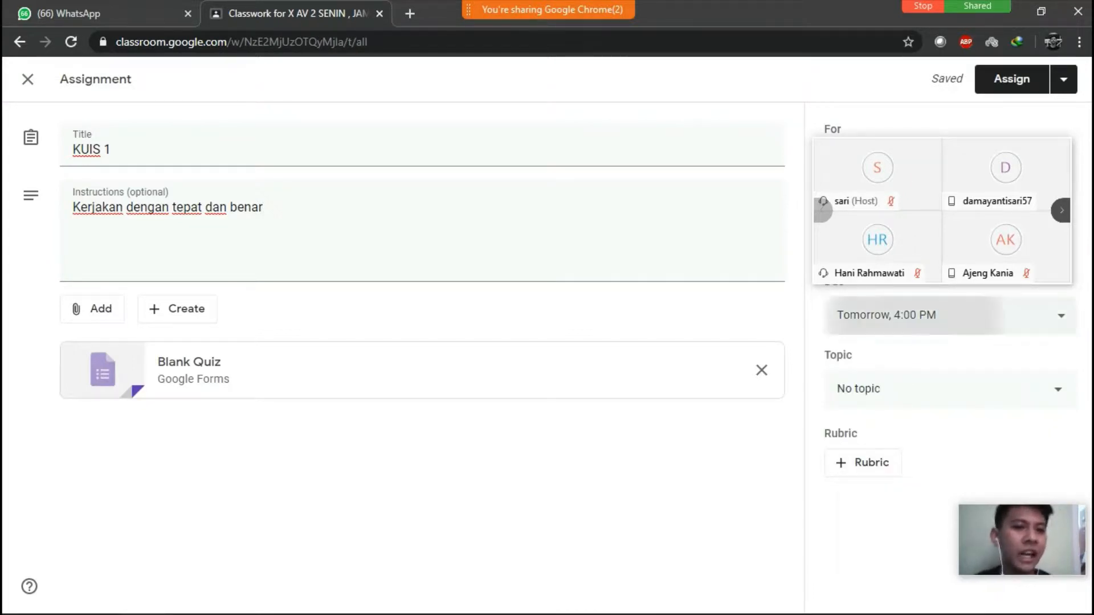
left_click(896, 377)
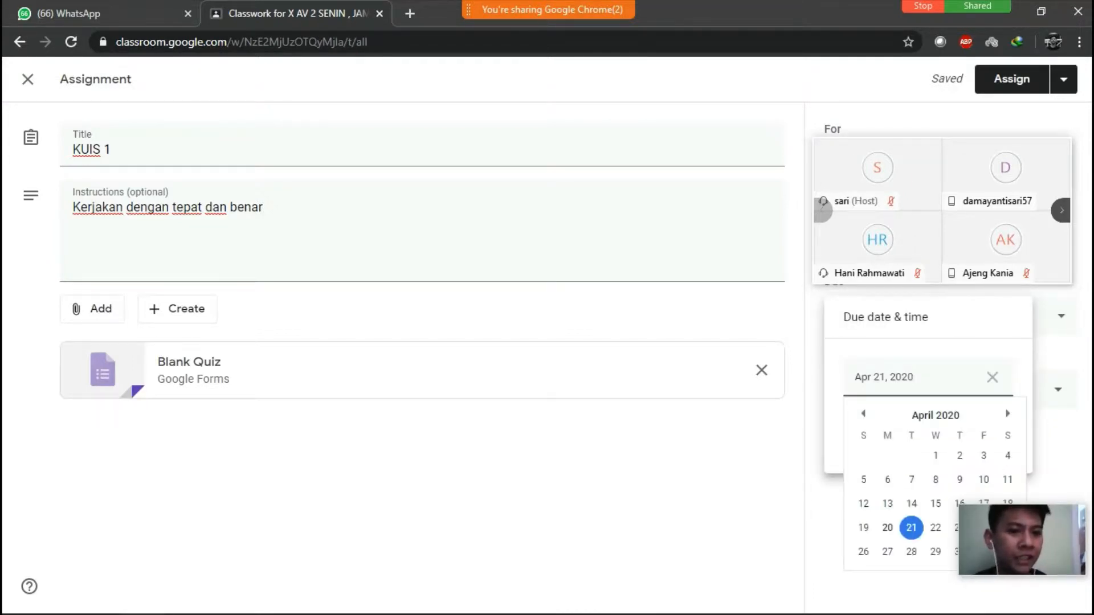
left_click(888, 528)
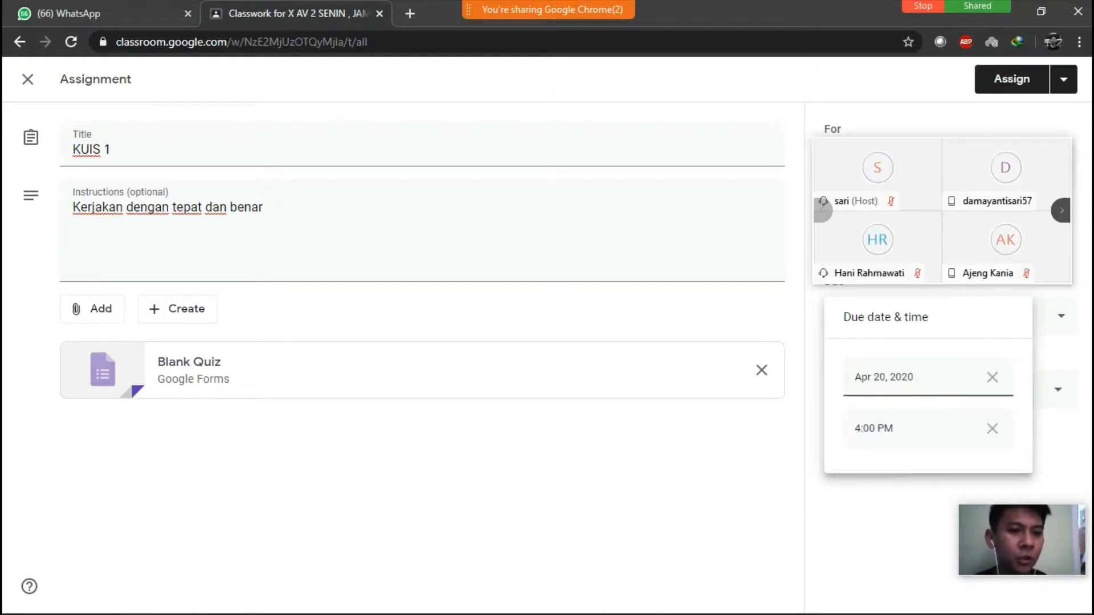
- Close the due date settings and open the attached Blank Quiz form for editing
key("Escape")
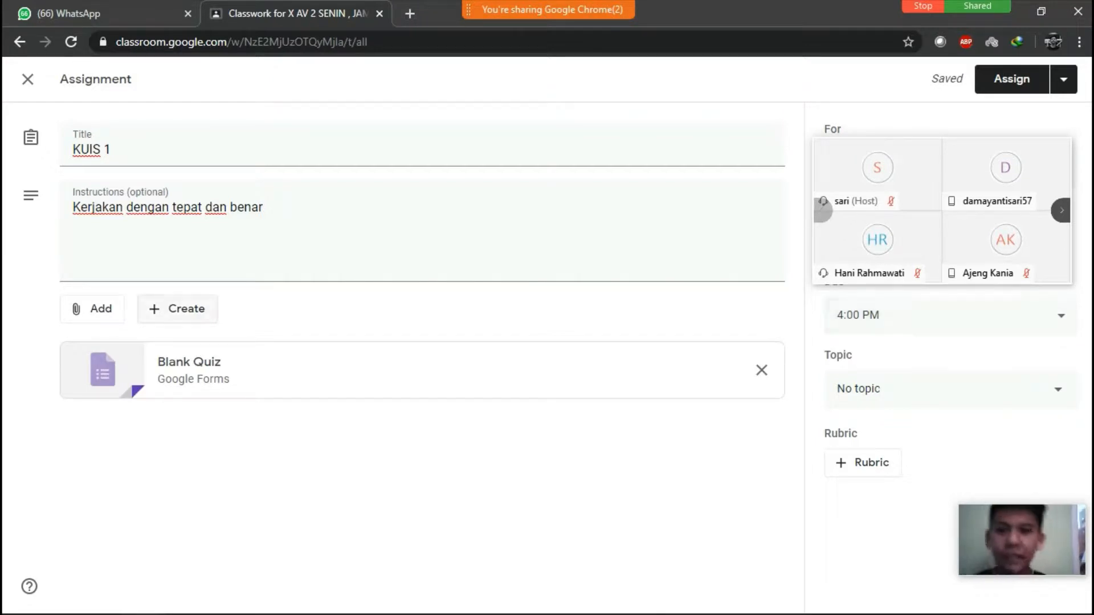
left_click(123, 371)
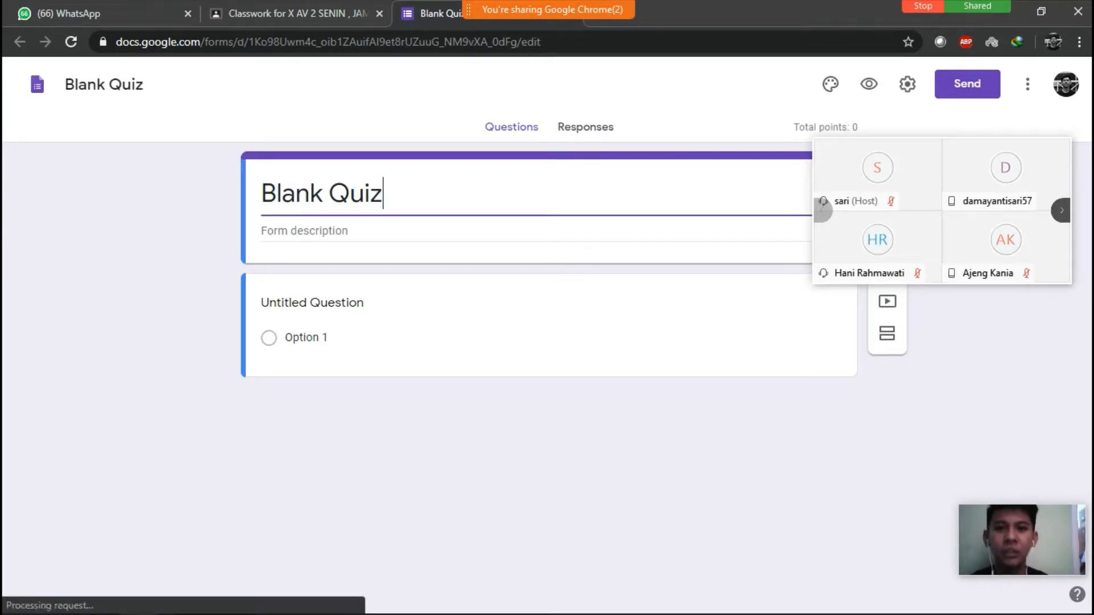
left_click(311, 194)
key("BackSpace")
key("BackSpace")
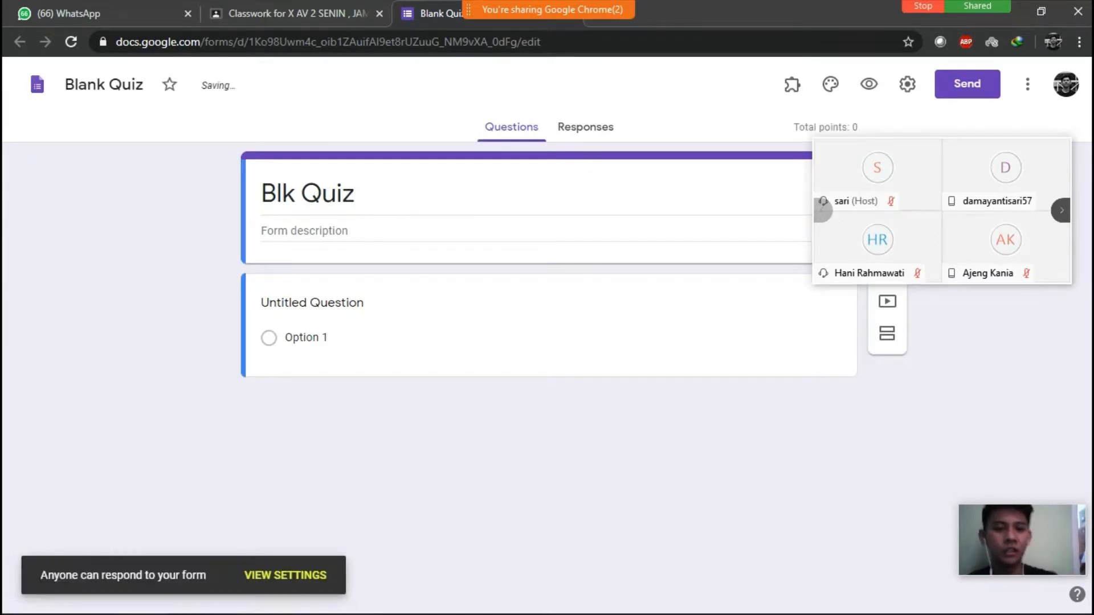
left_click_drag(358, 193, 261, 194)
key("BackSpace")
left_click(313, 303)
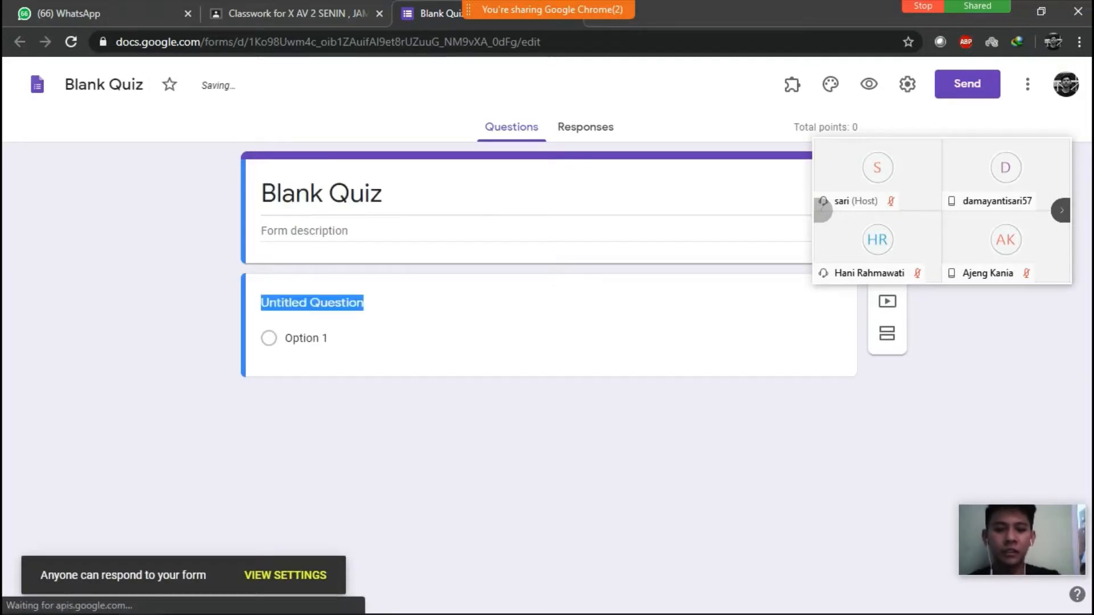
type("Kui")
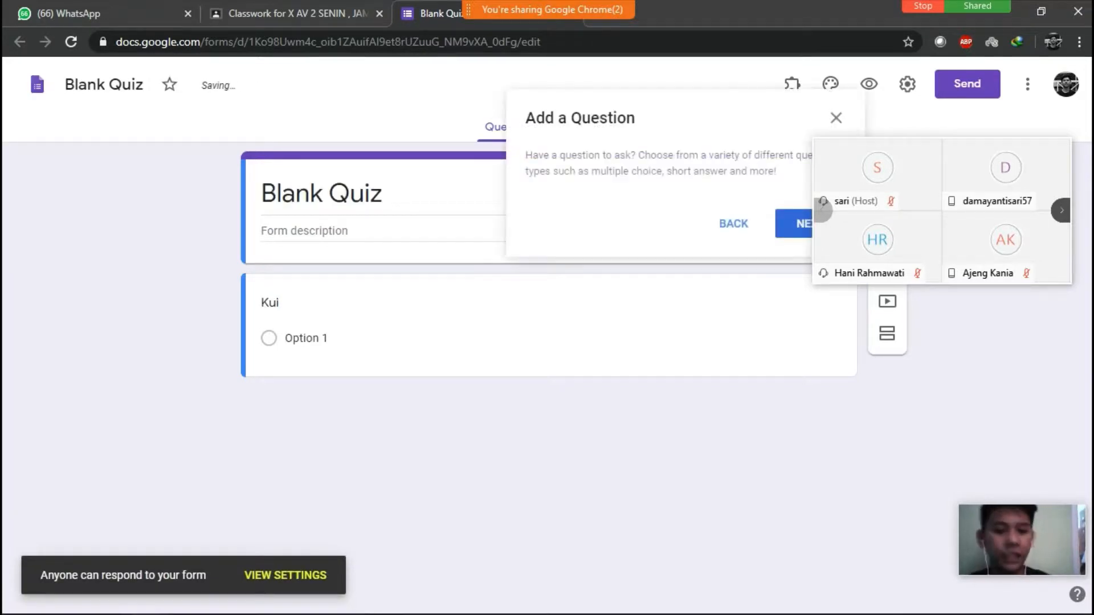
- Dismiss the tip about adding a question and change the form's title to "Kuis 1"
left_click(836, 118)
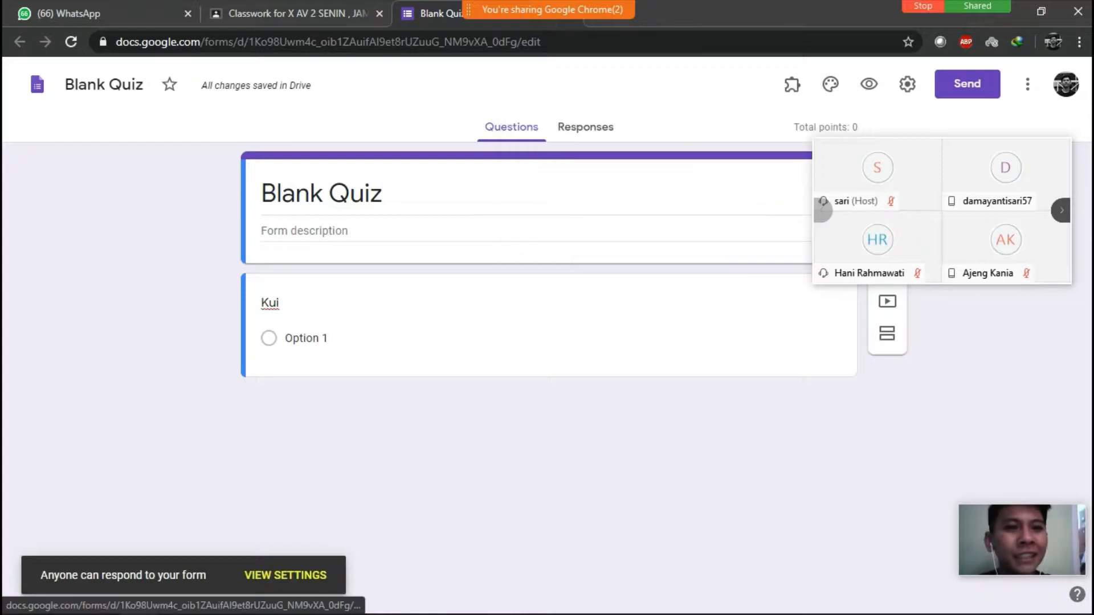
left_click(358, 194)
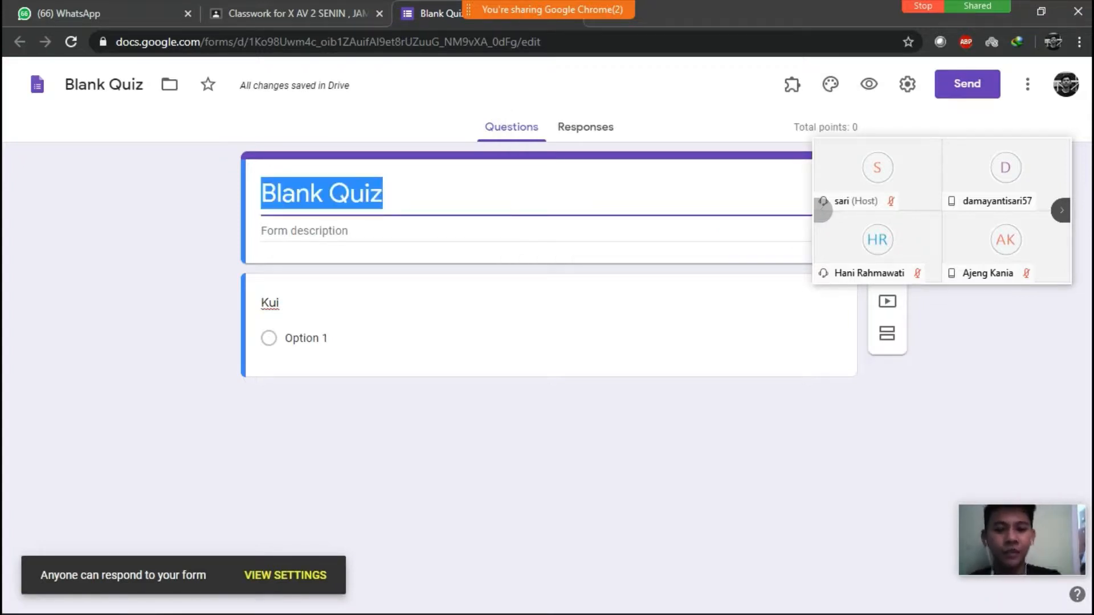
type("Kuis 1")
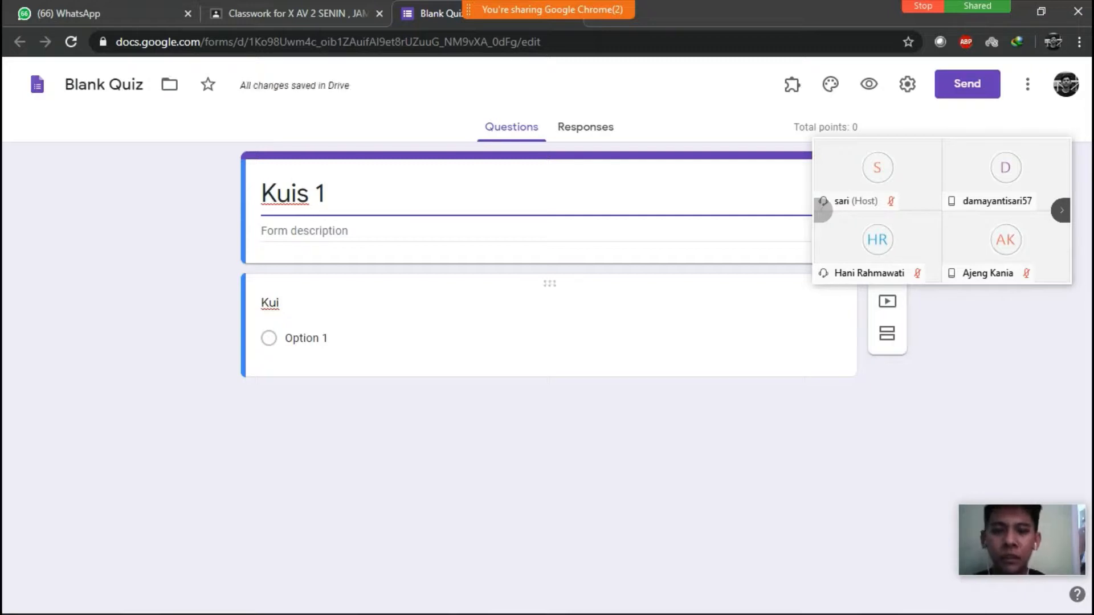
- Replace the first question's text with "1+1="
left_click(279, 305)
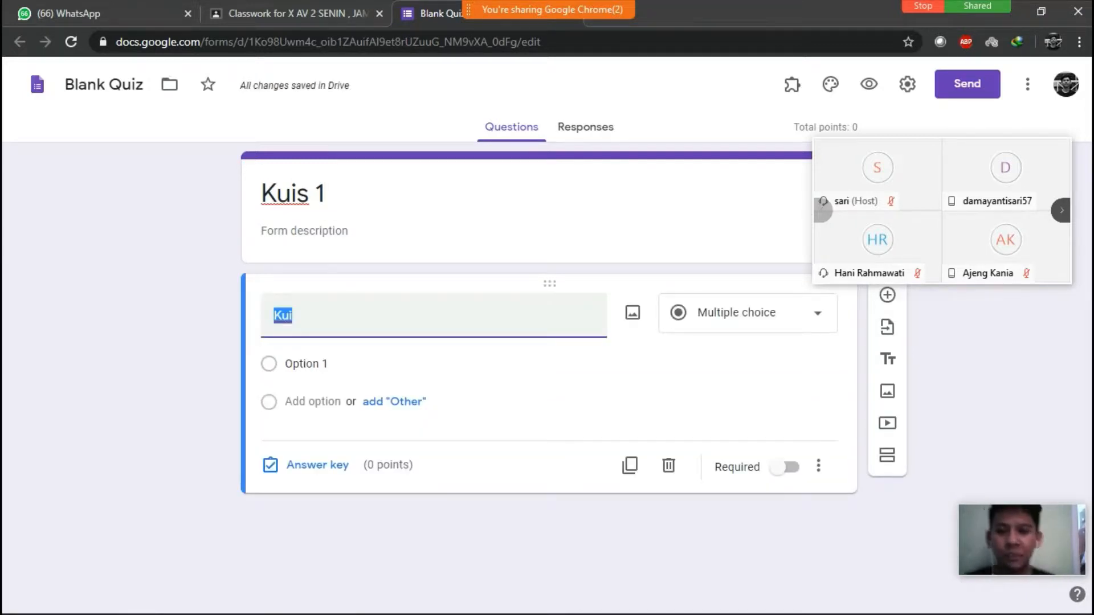
type("1=")
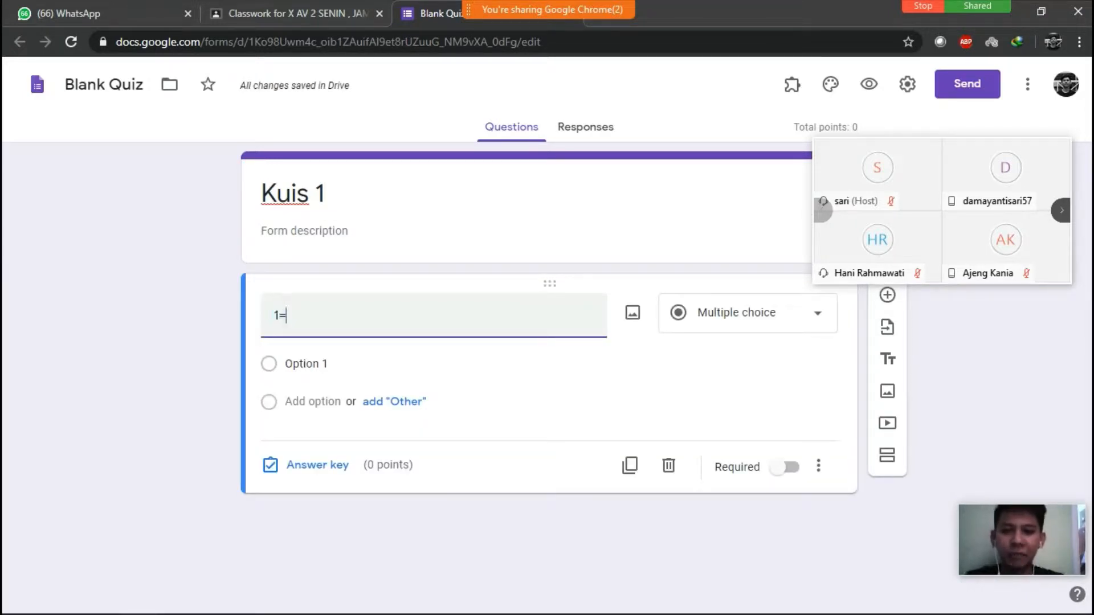
key("BackSpace")
type("+1=")
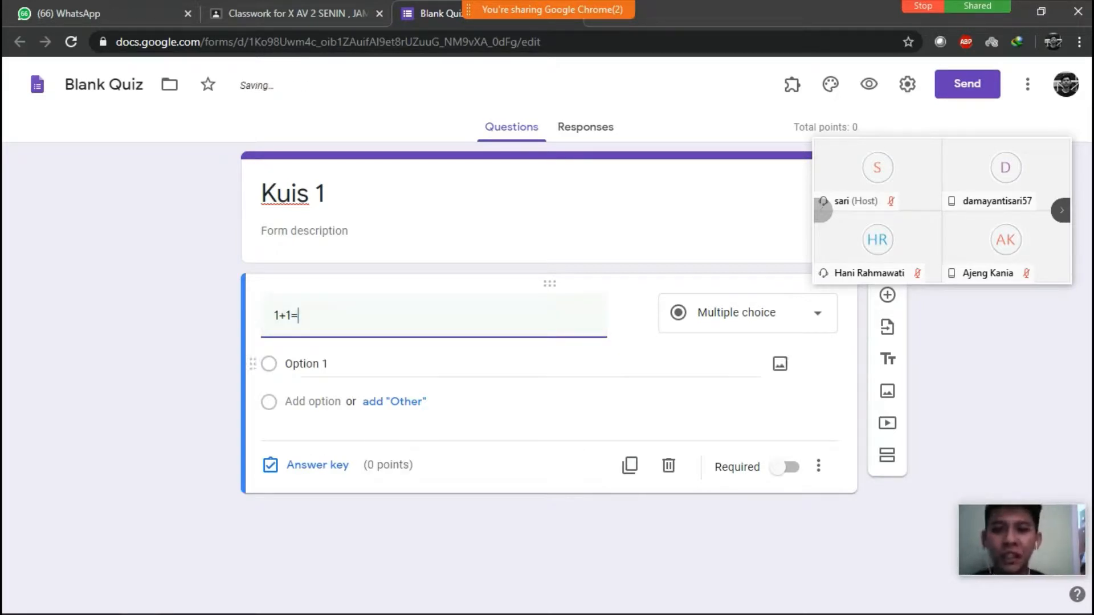
- Give the 1+1= question four multiple-choice options: 2, 3, 4 and 5
left_click(305, 364)
type("2")
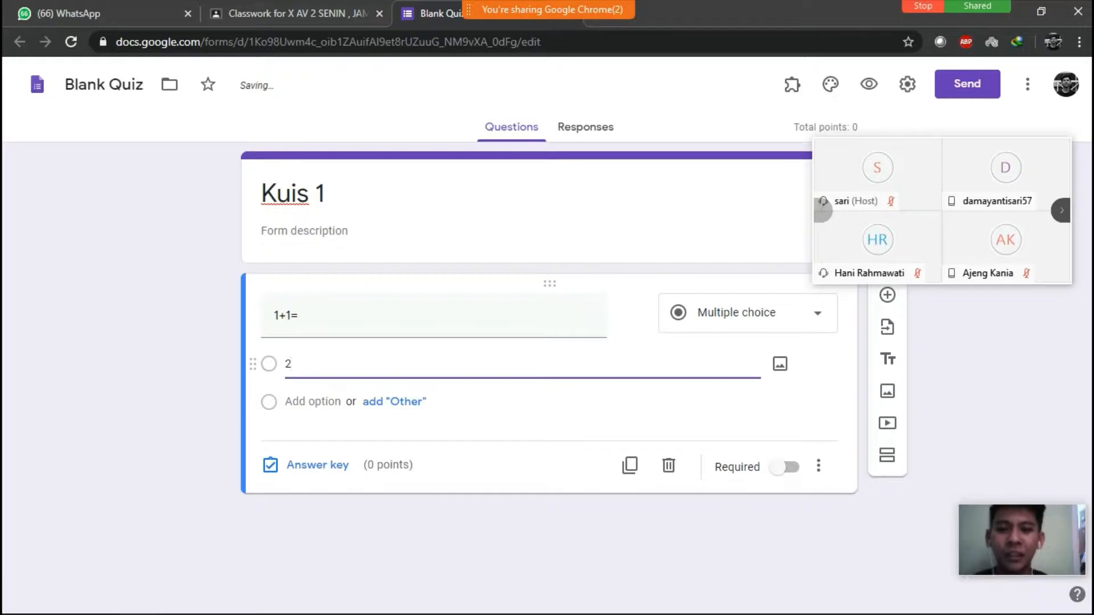
key("Return")
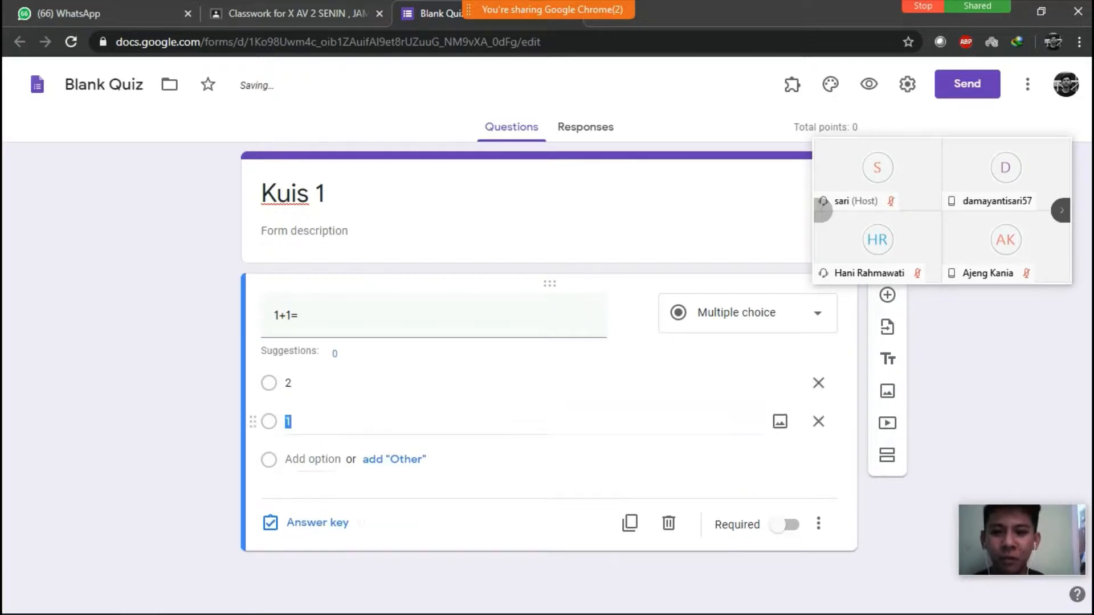
type("3")
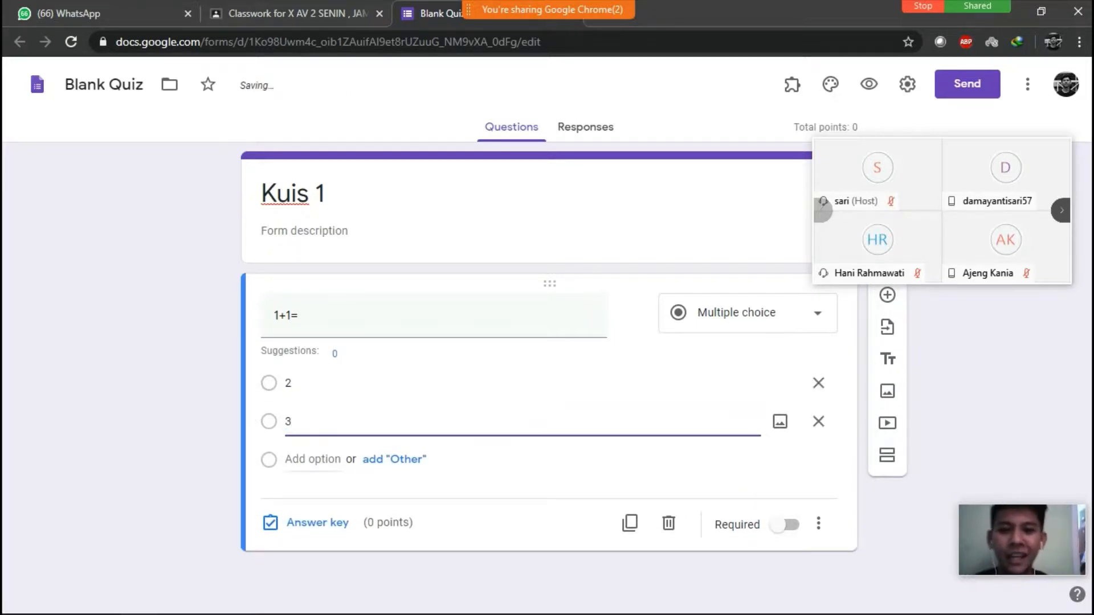
key("Return")
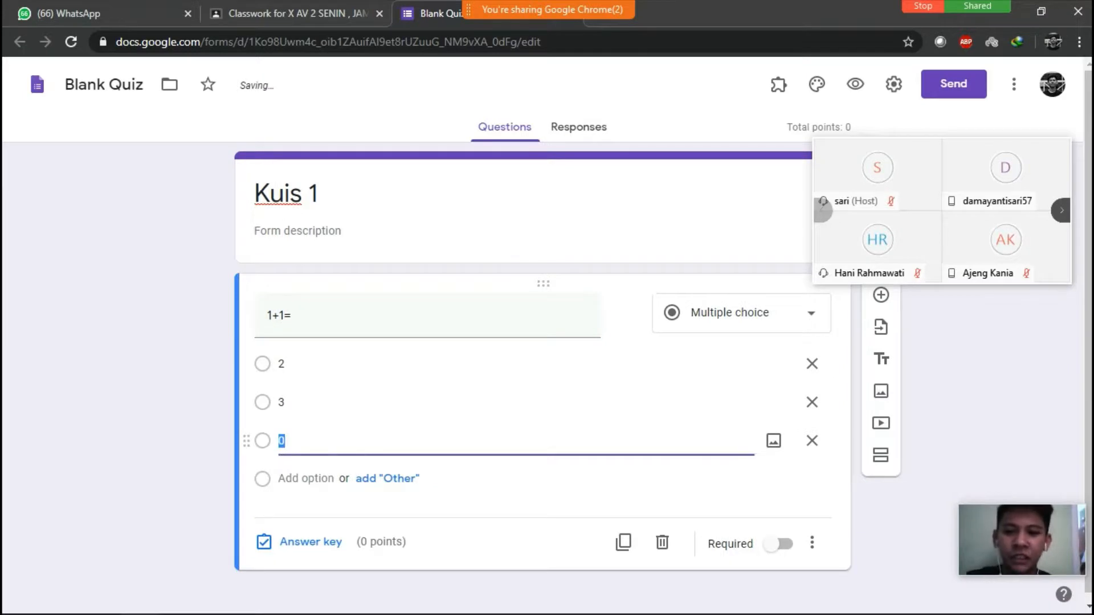
type("4")
key("Return")
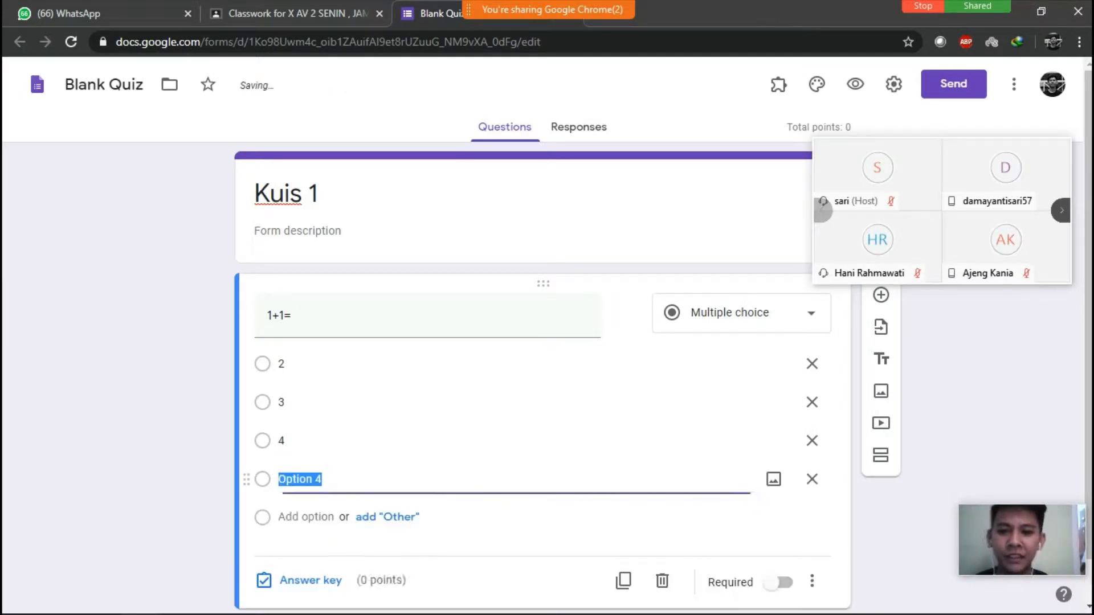
type("5")
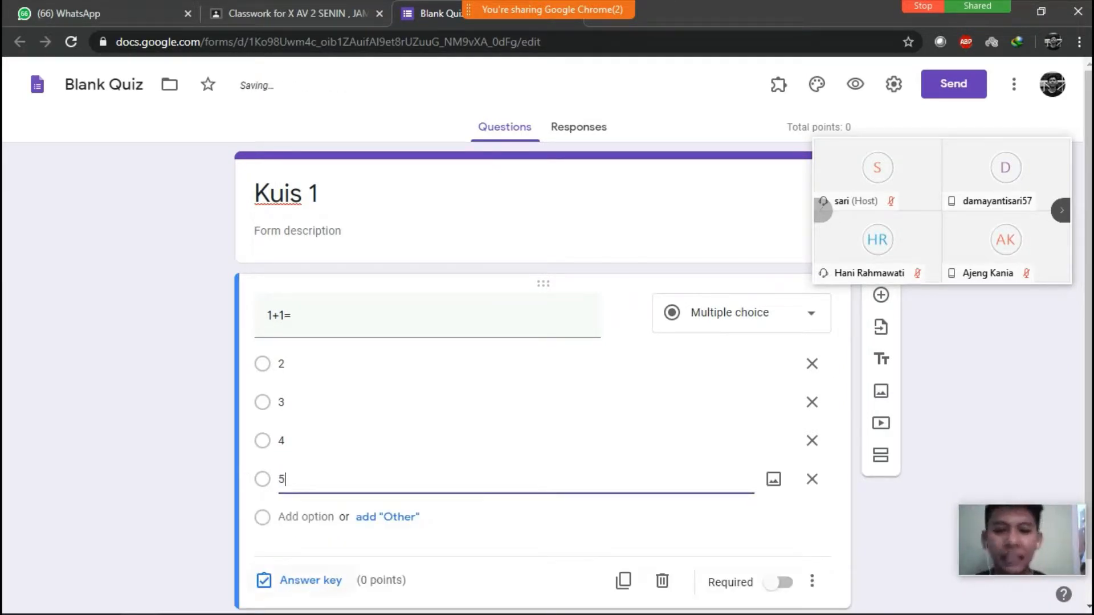
- Mark 2 as the correct answer in the 1+1= question's answer key
left_click(310, 580)
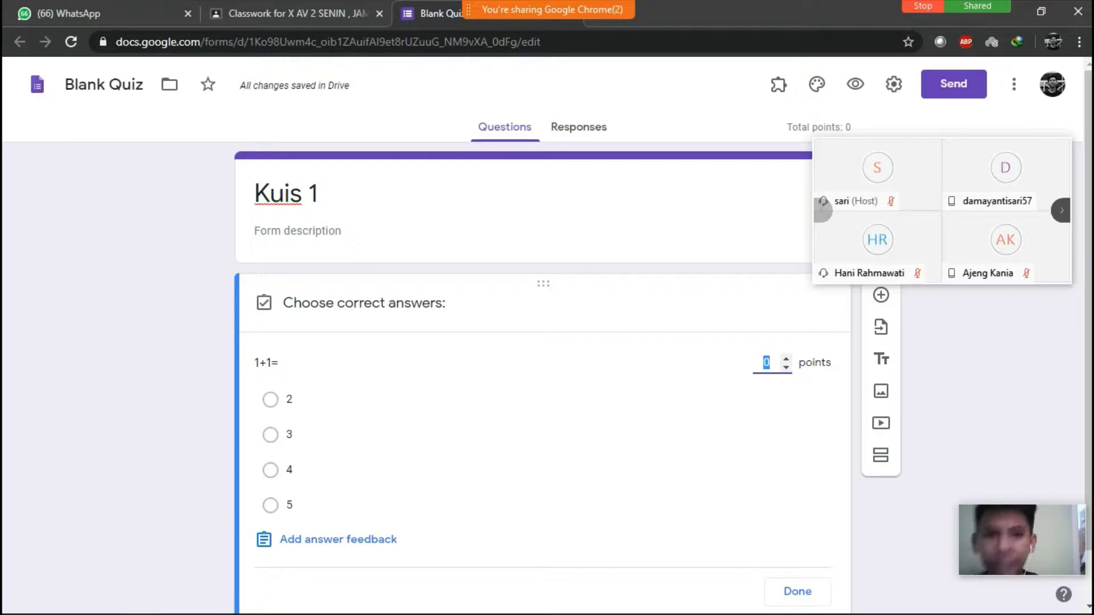
left_click(271, 400)
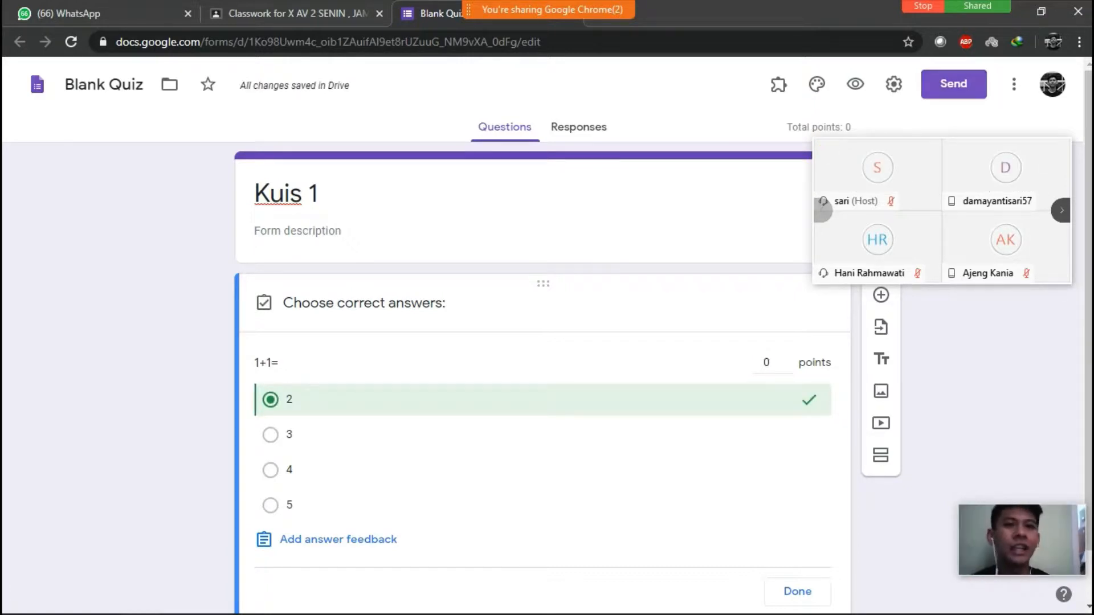
- Look at the form's email and link sending options, cancel sending, and check the assignment in Classroom before returning to the form
left_click(950, 88)
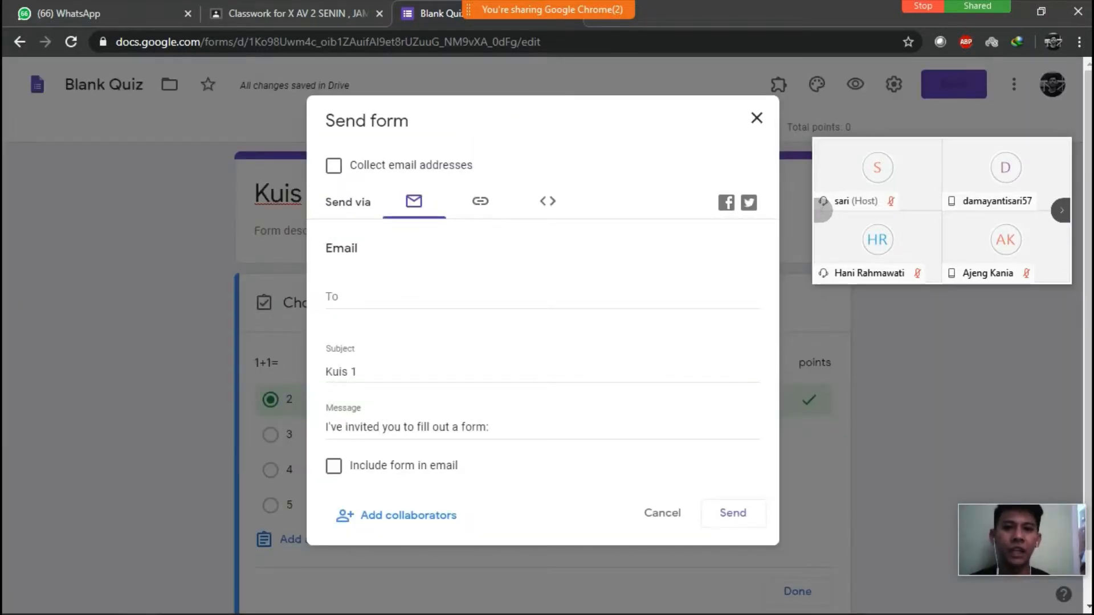
left_click(481, 201)
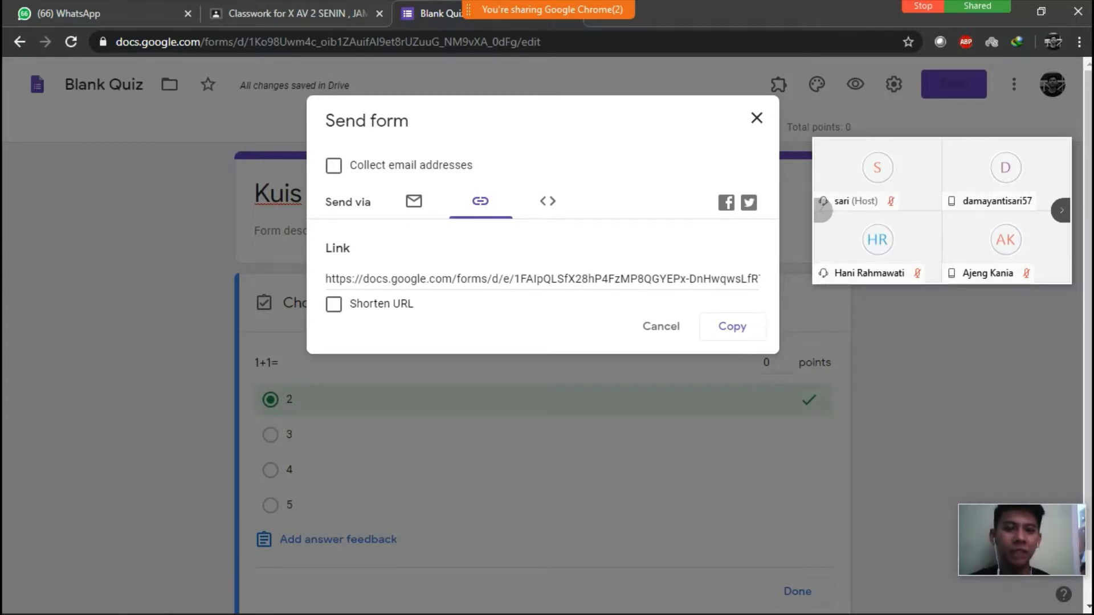
left_click(661, 326)
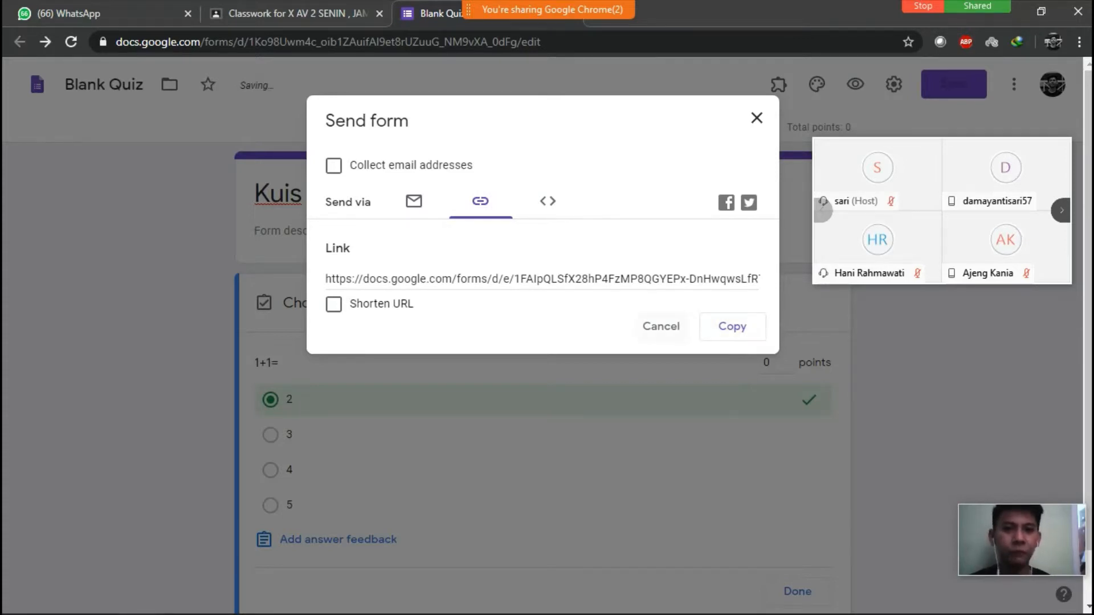
left_click(296, 14)
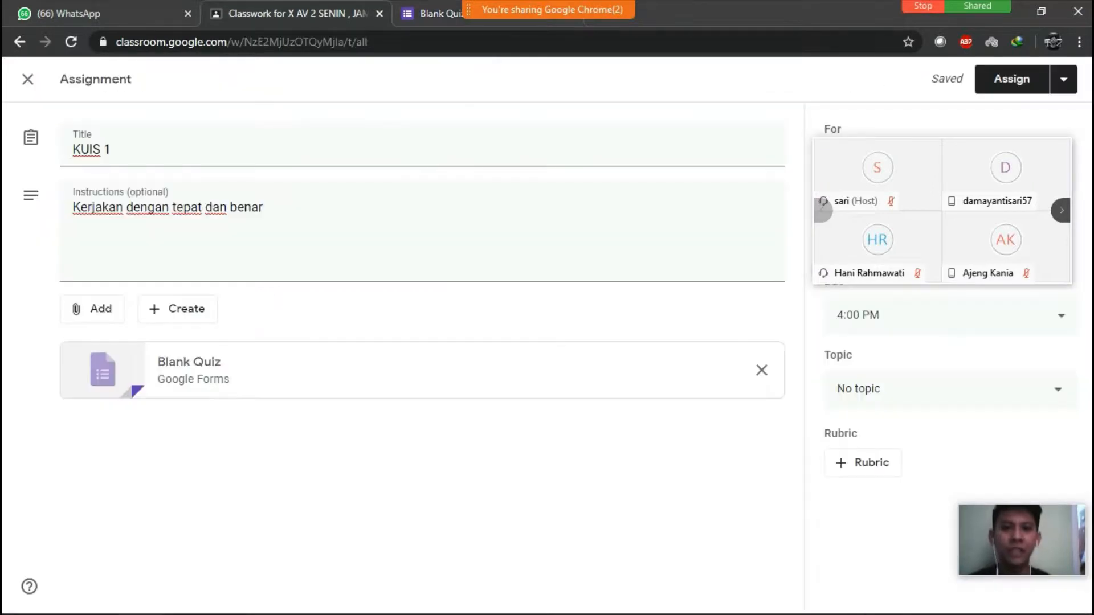
left_click(435, 14)
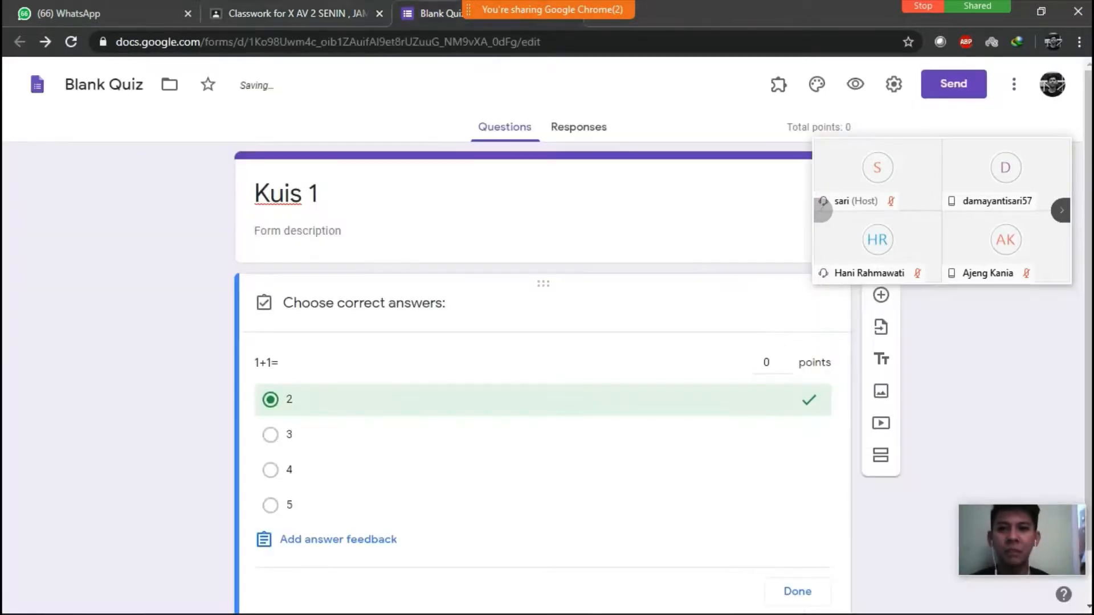
- Finish editing the answer key and make the 1+1= question required
scroll(542, 376, "down", 1)
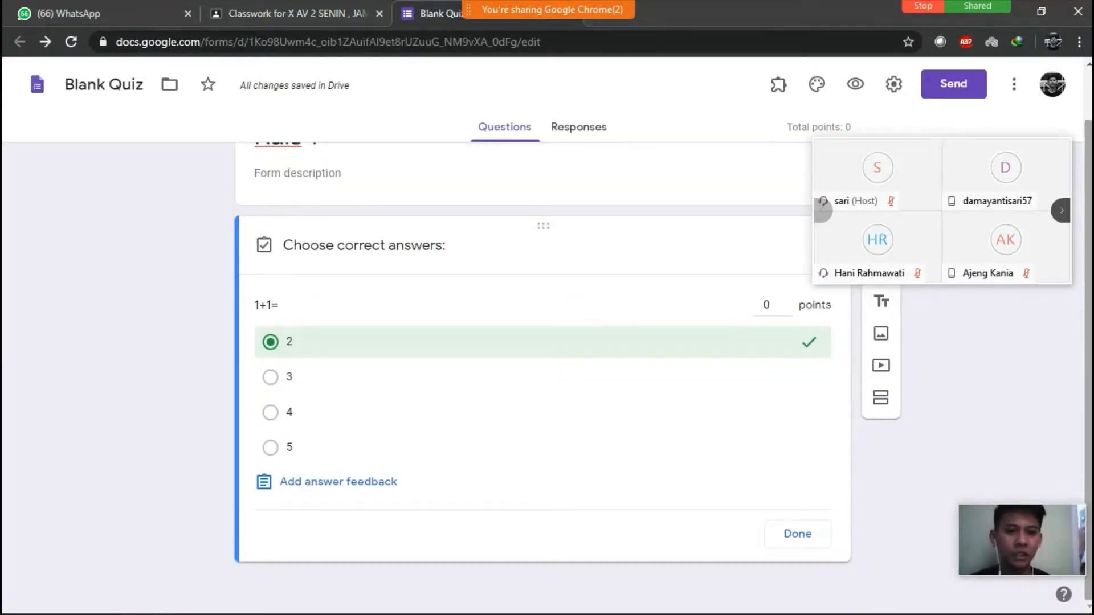
left_click(798, 534)
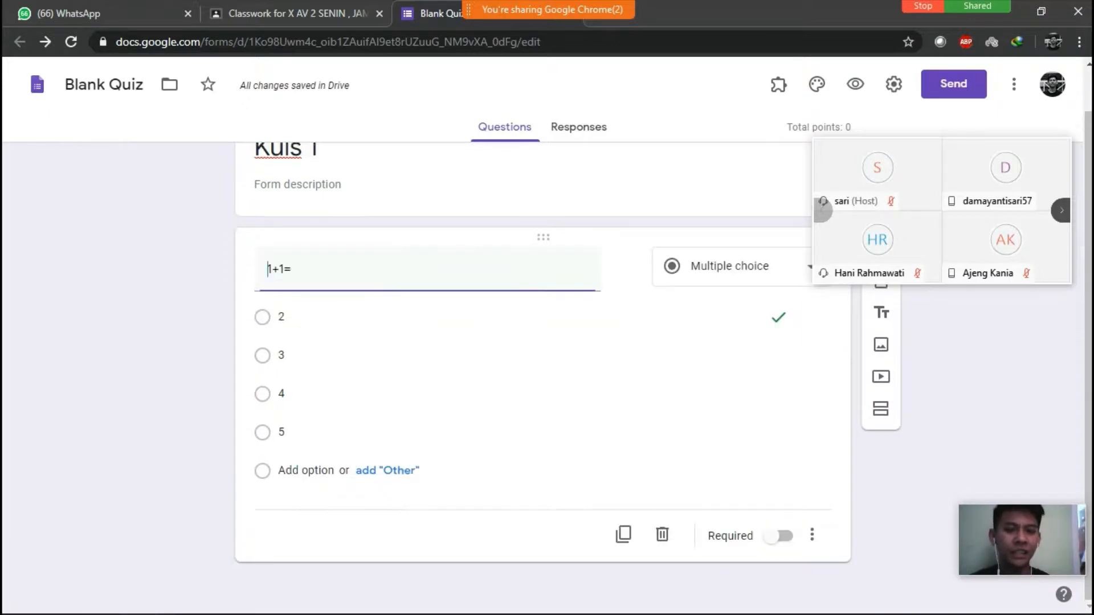
left_click(781, 536)
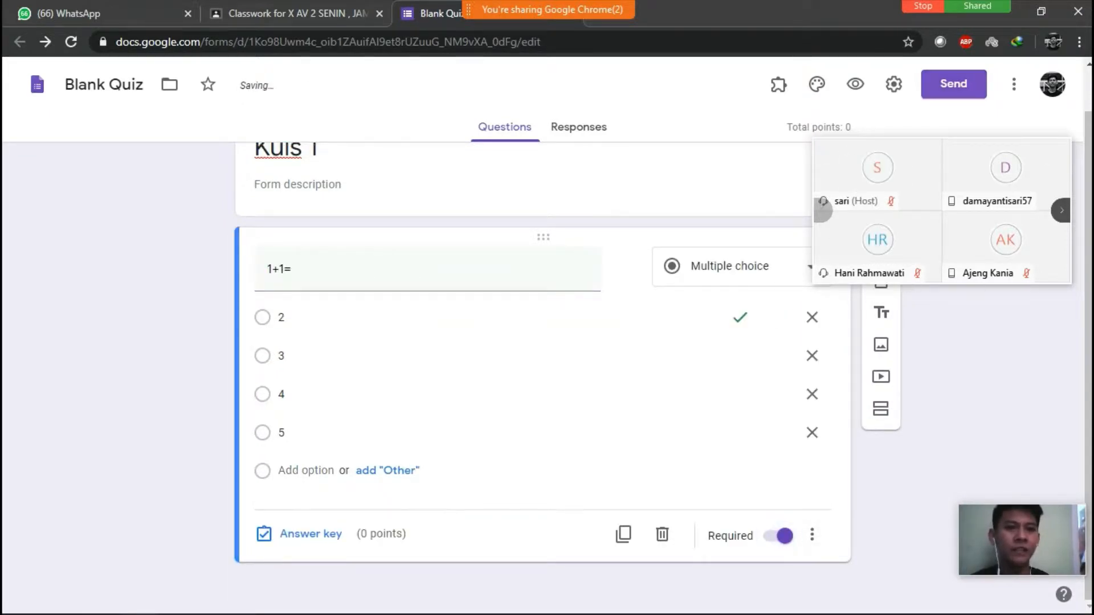
- Review the options for sending the quiz form by email and by link
left_click(953, 84)
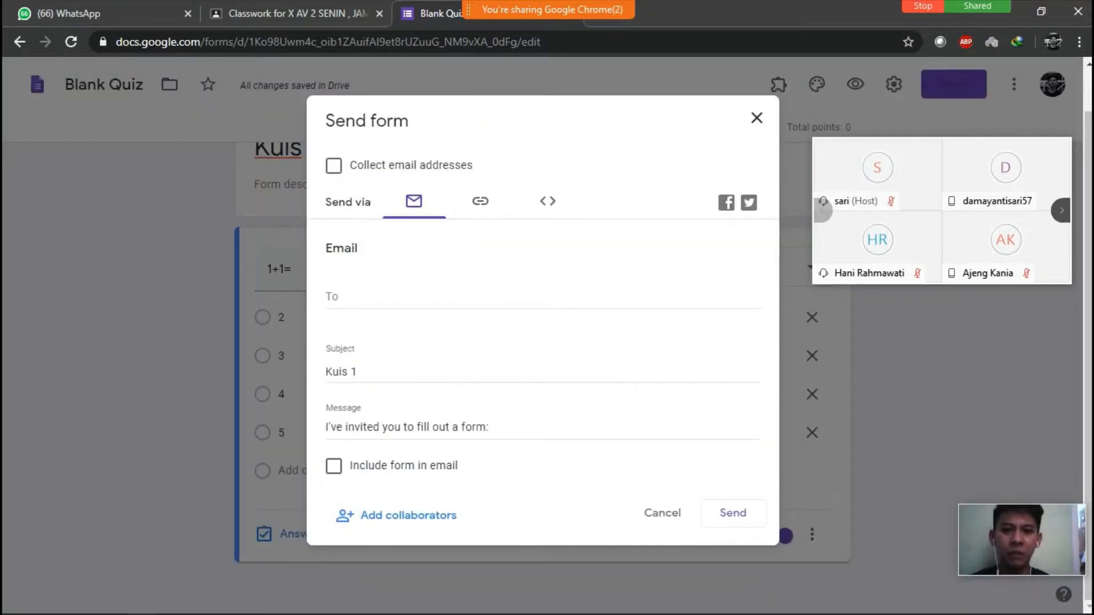
left_click(362, 297)
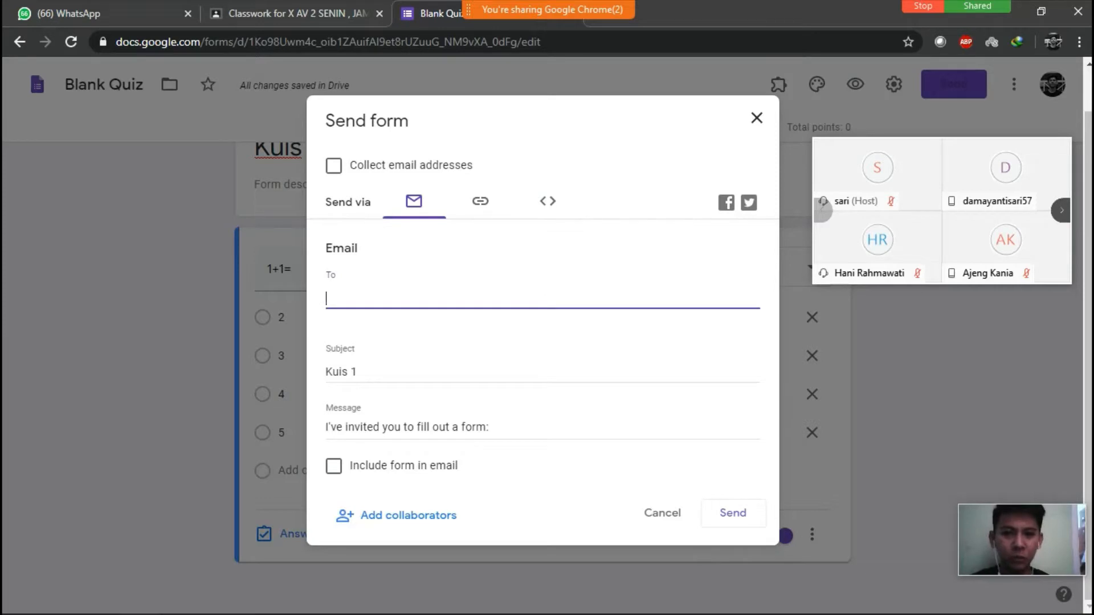
left_click(481, 202)
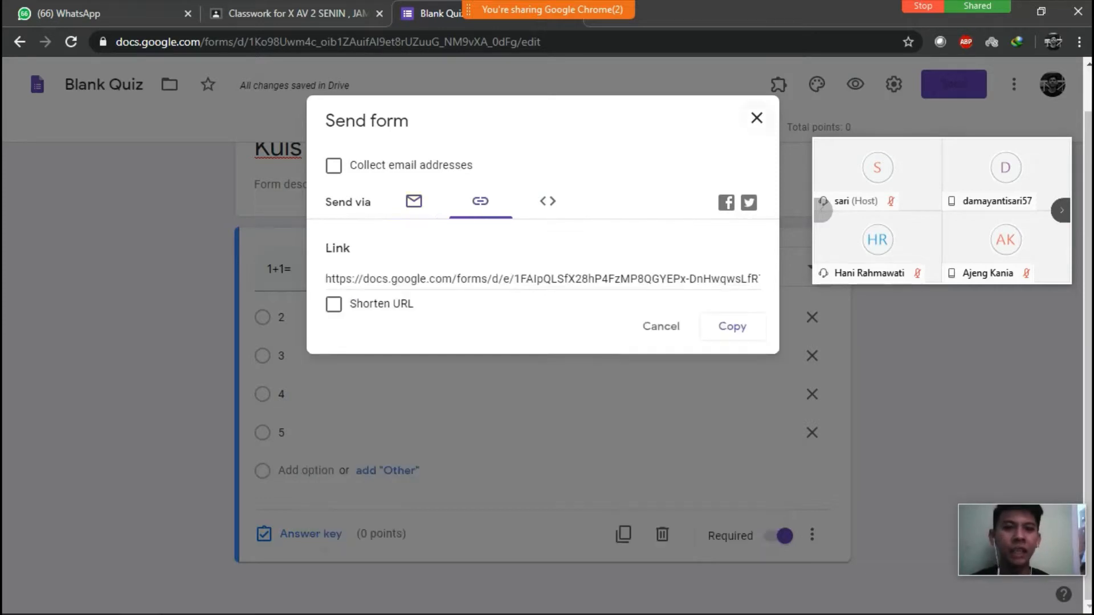
- Switch back to Google Classroom and return from the KUIS 1 assignment to the class's Classwork list
left_click(297, 13)
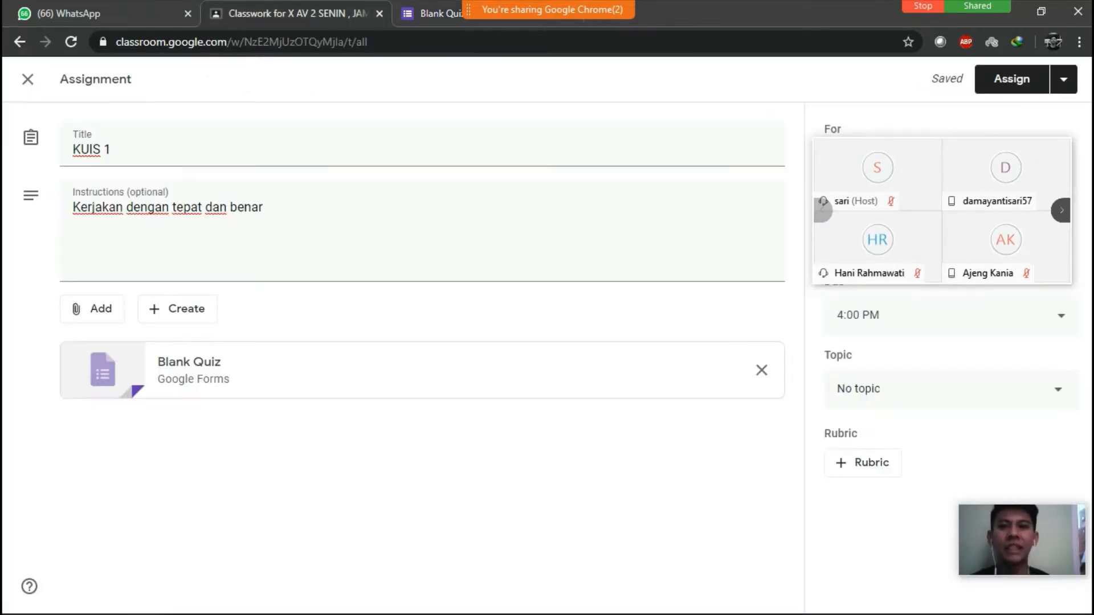
key("F5")
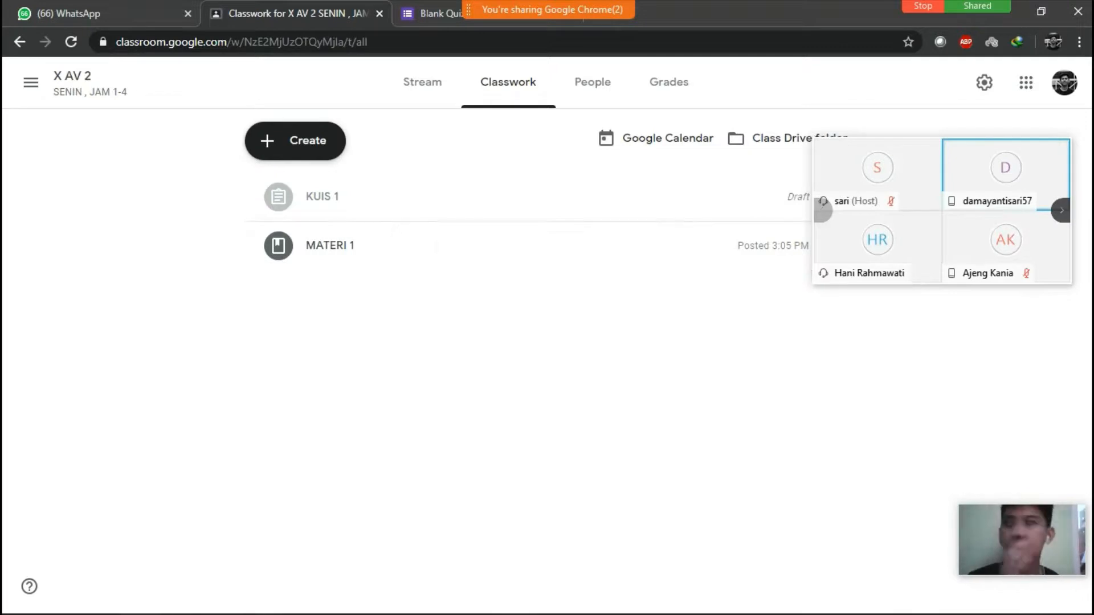
- Stop sharing the screen and mute the microphone in the Cisco Webex meeting
left_click(922, 6)
left_click(539, 366)
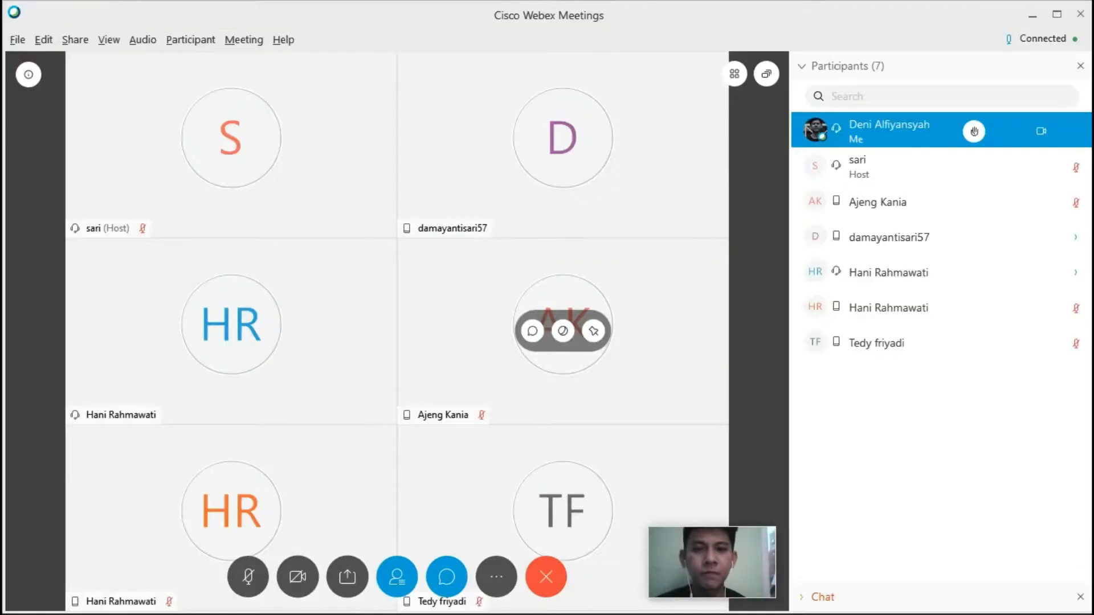
left_click(248, 577)
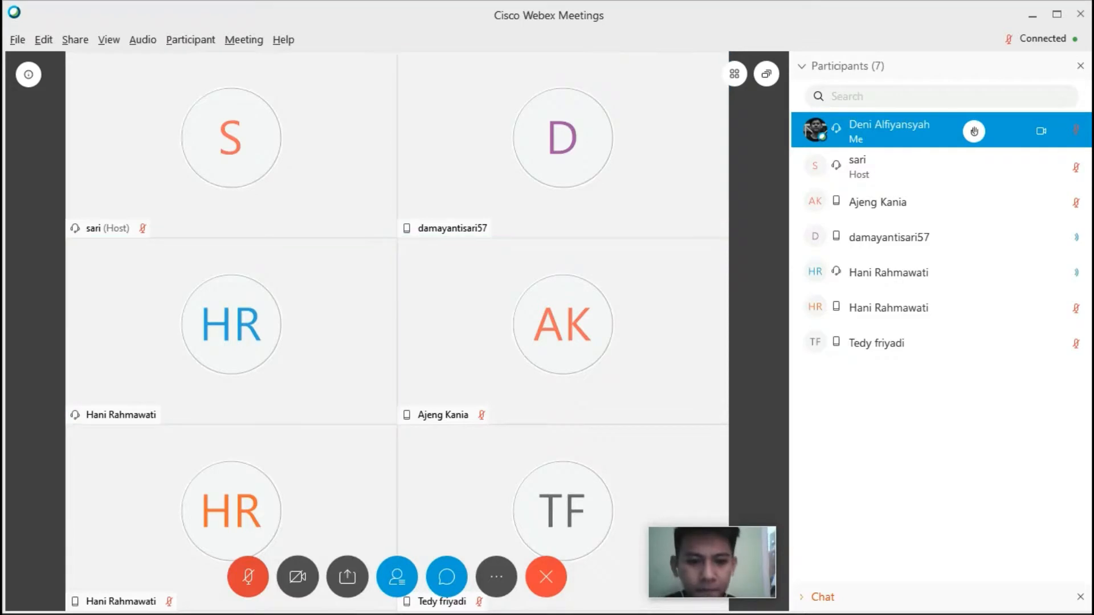
mouse_move(296, 599)
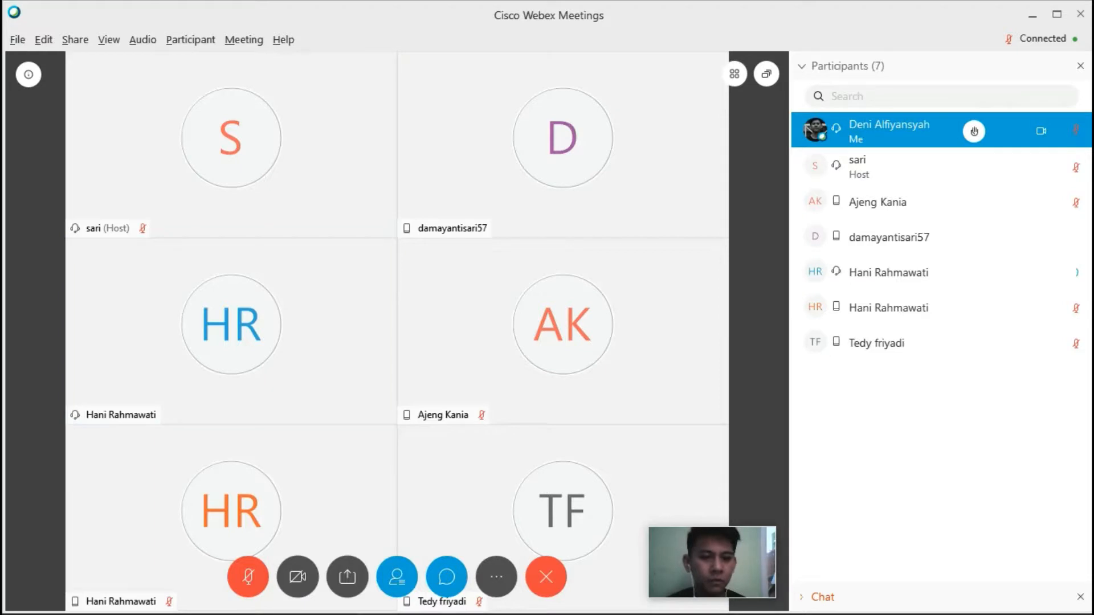
- Expand the meeting chat to read its latest messages, and collapse it again
left_click(822, 598)
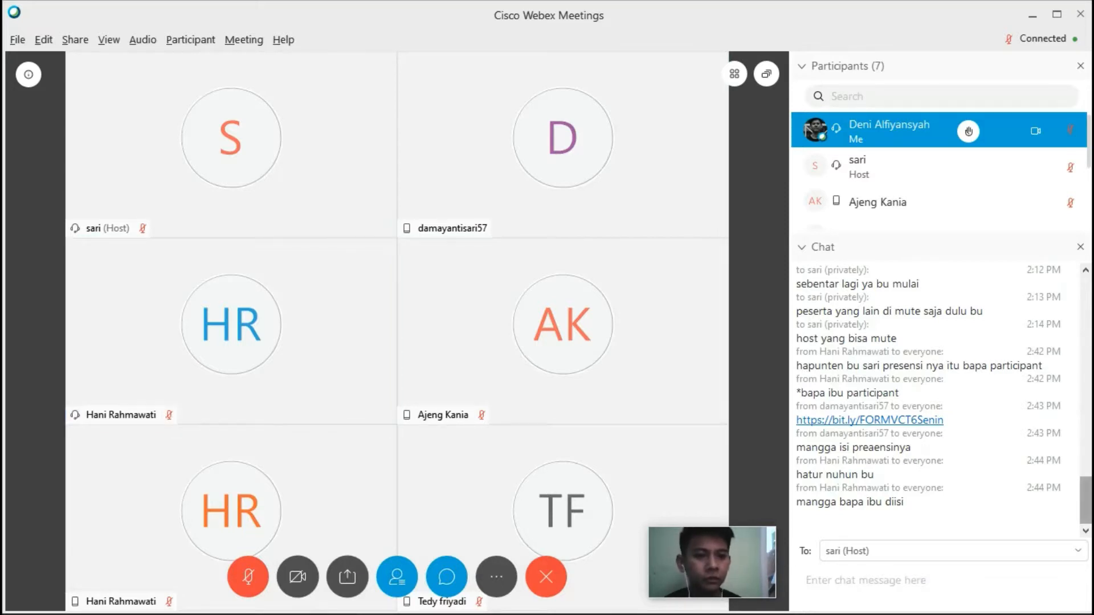
mouse_move(1087, 501)
left_mouse_down()
mouse_move(1086, 396)
mouse_move(1086, 501)
left_mouse_up()
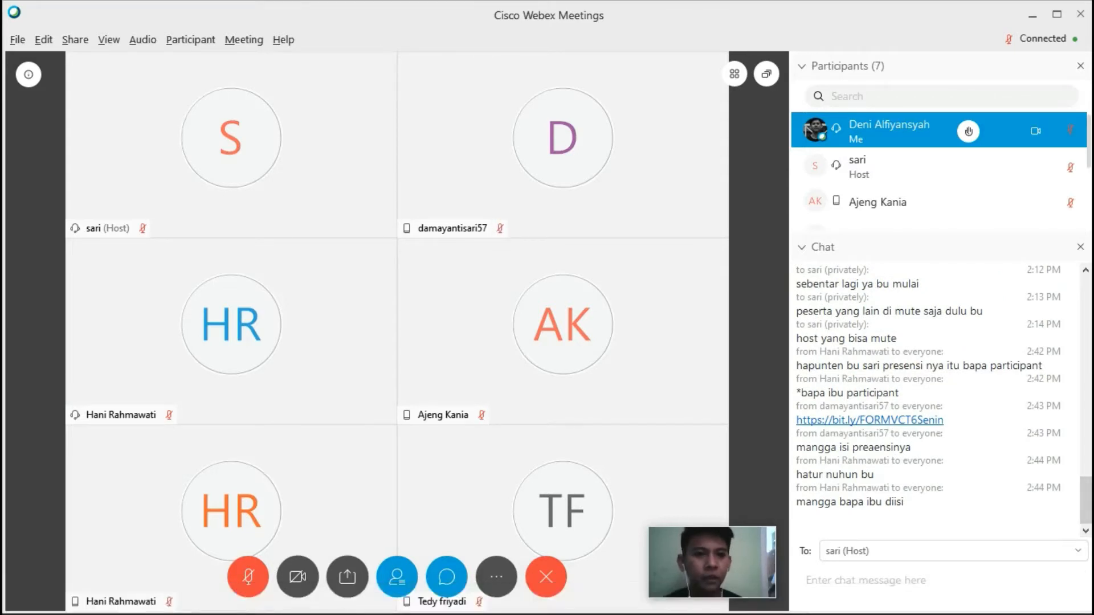
left_click(802, 247)
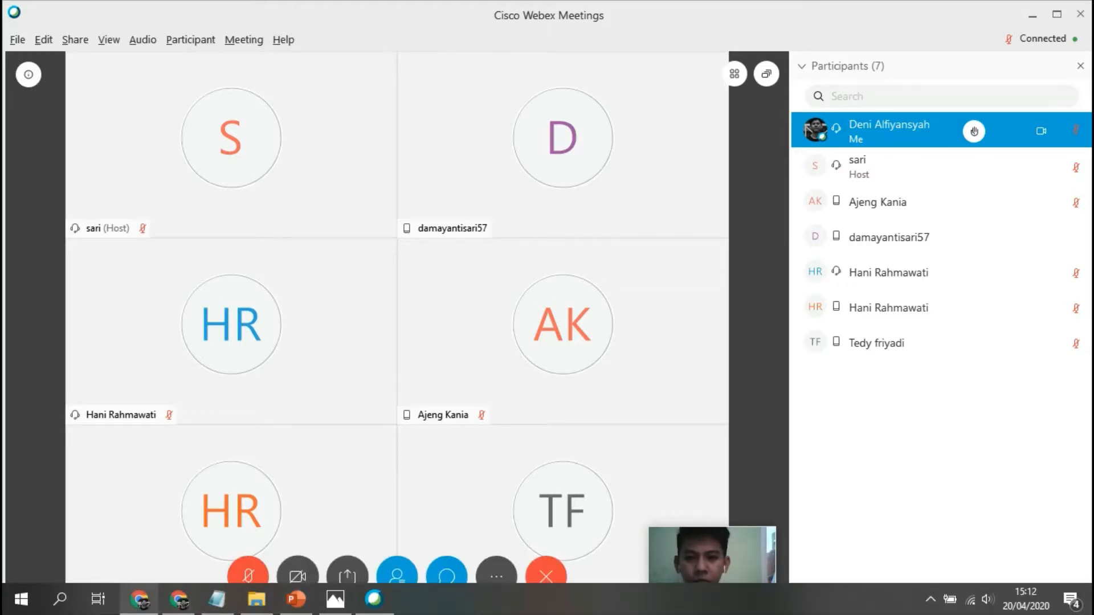
mouse_move(140, 600)
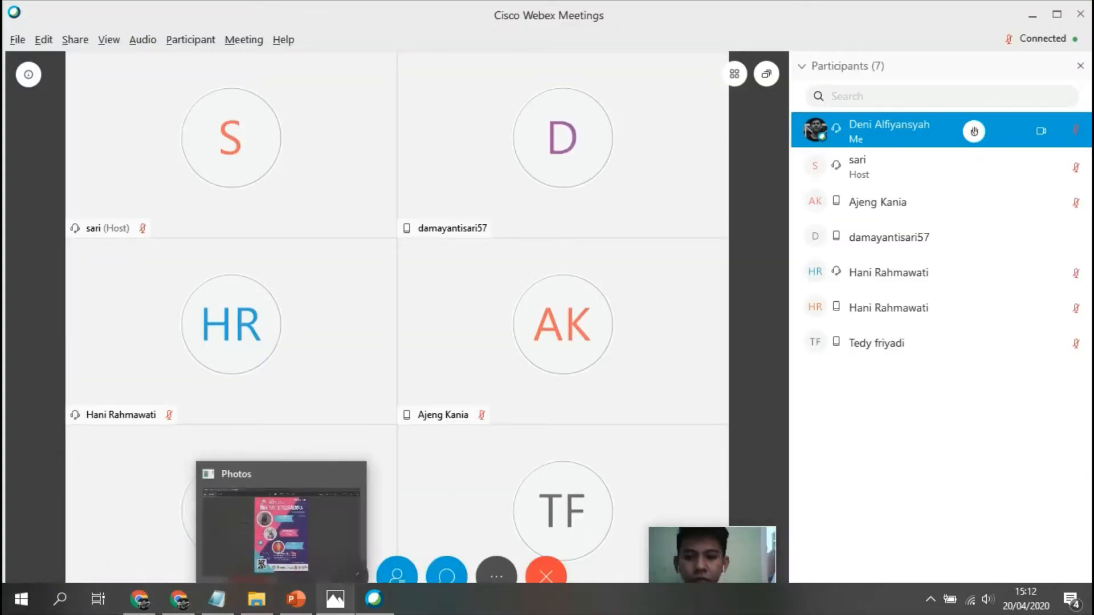
mouse_move(374, 599)
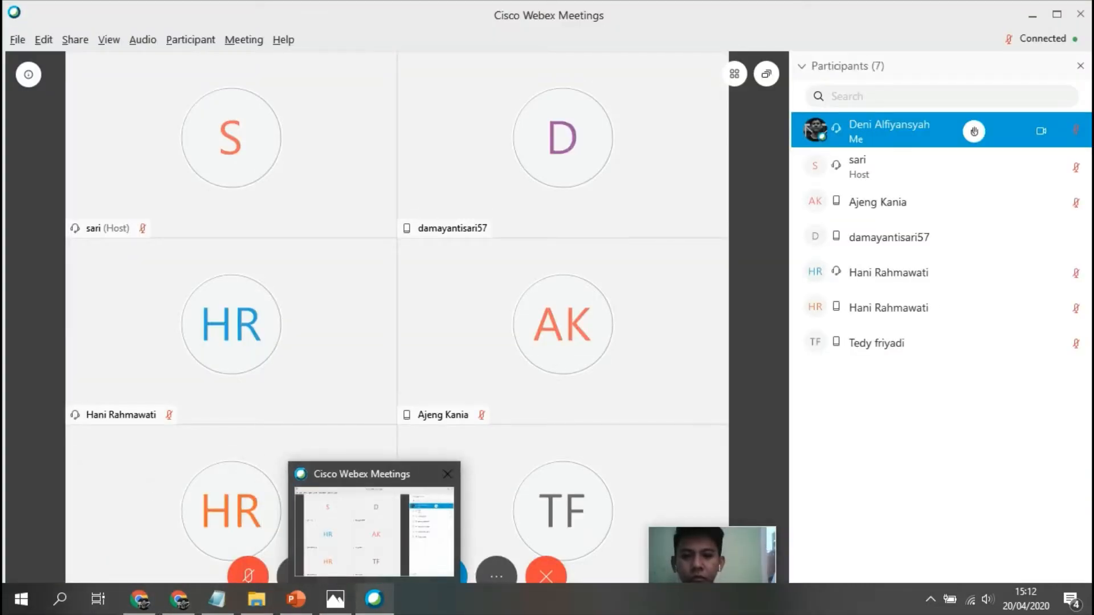
left_click(373, 533)
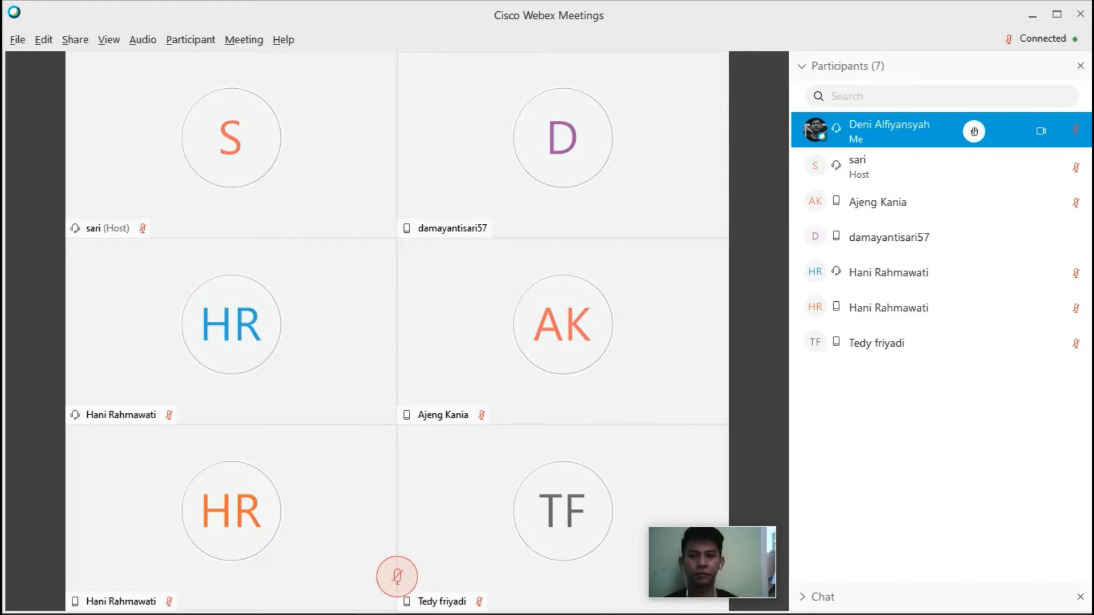
key("super")
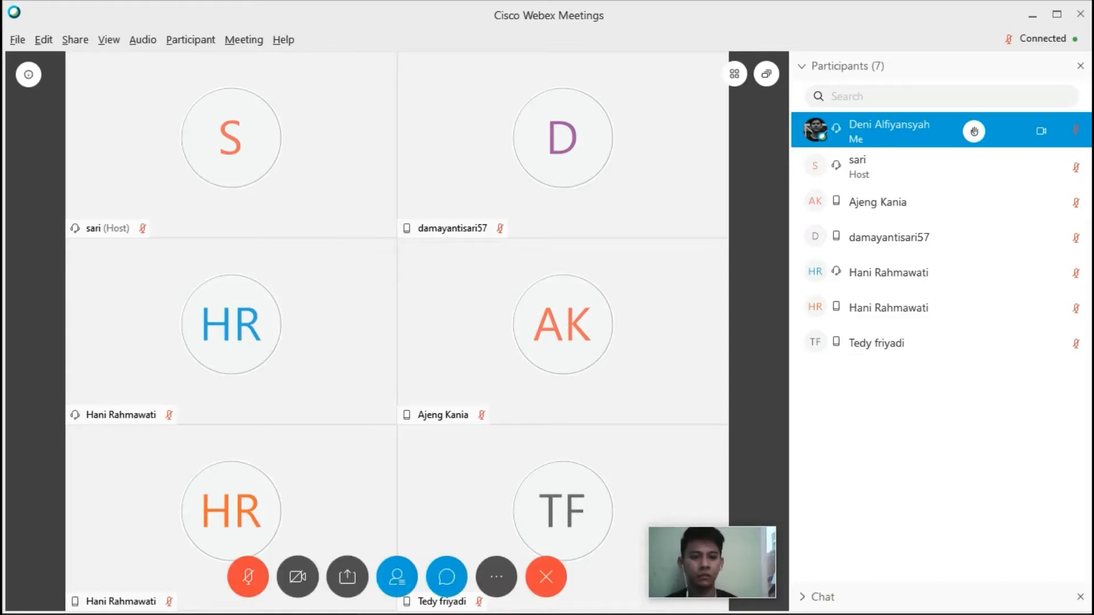
- Expand the meeting chat again and unmute the microphone
left_click(823, 596)
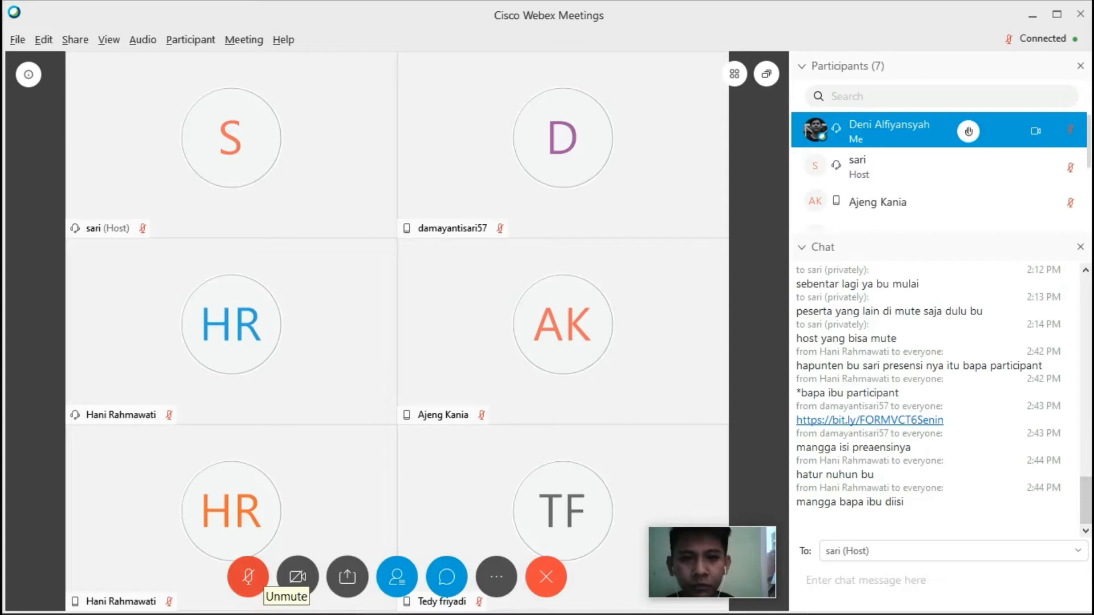
left_click(248, 577)
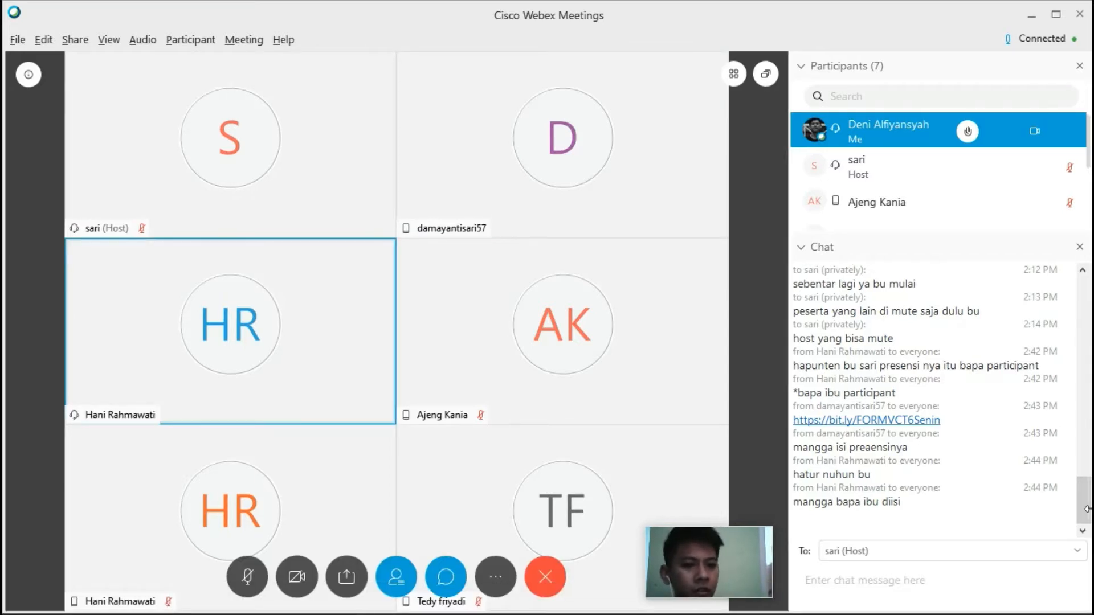
- Address a private chat message to the first listed participant with HR initials and write "sesi berikutnya 1545 ya bu"
left_click(951, 551)
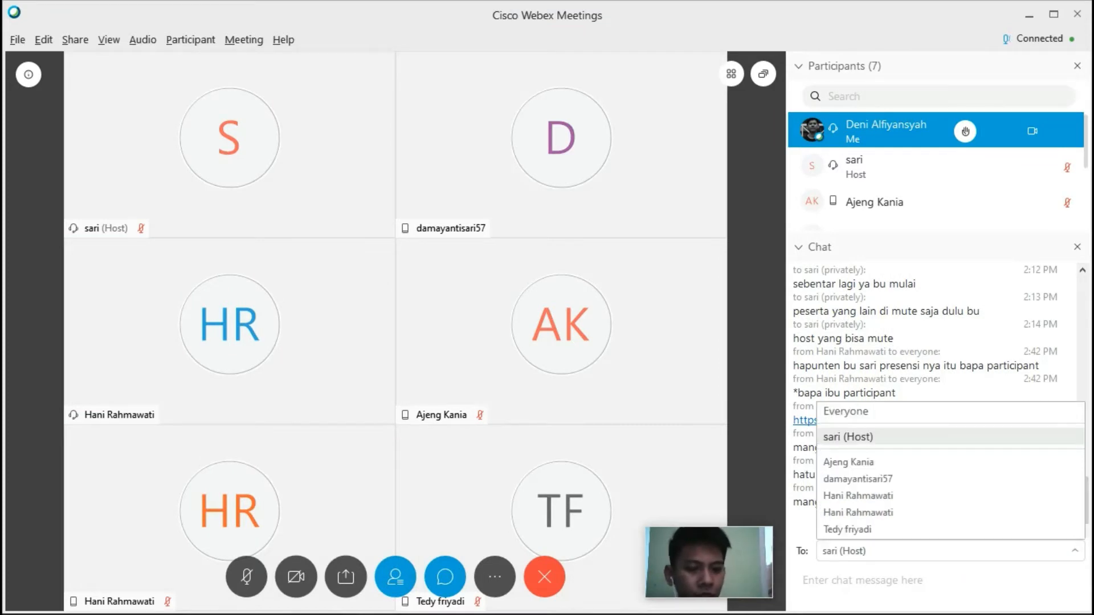
key("Down")
key("Down")
key("Down")
key("Return")
left_click(837, 581)
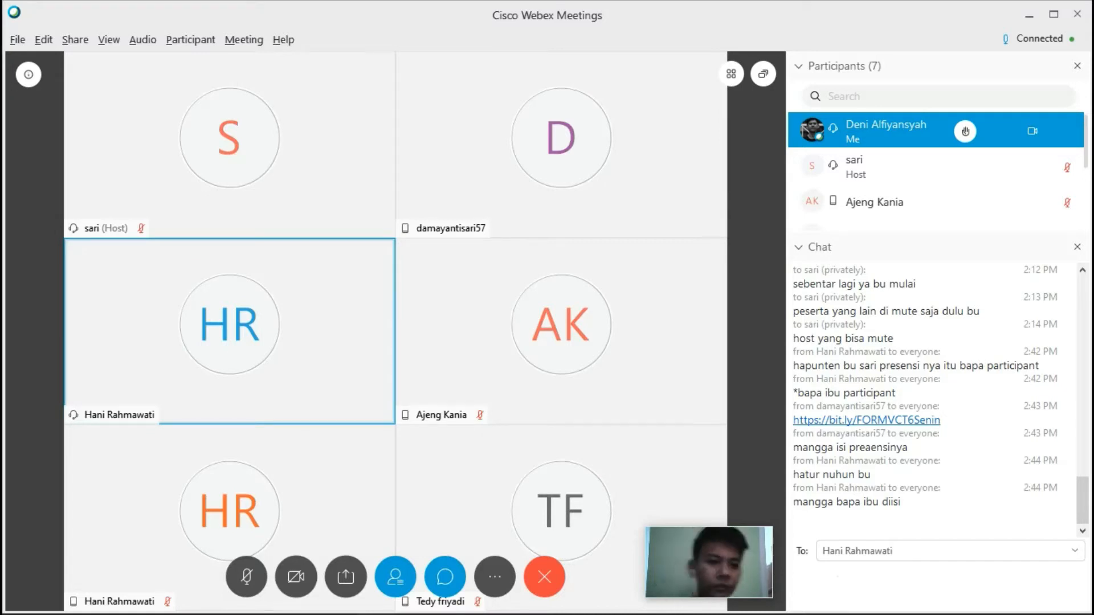
type("ses")
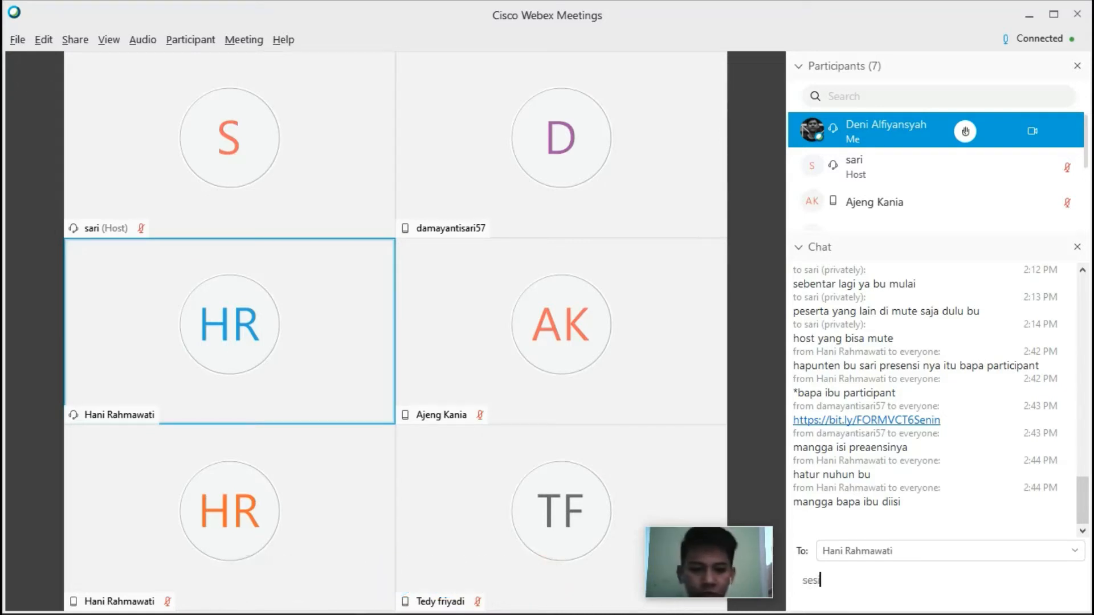
type("i berikutny")
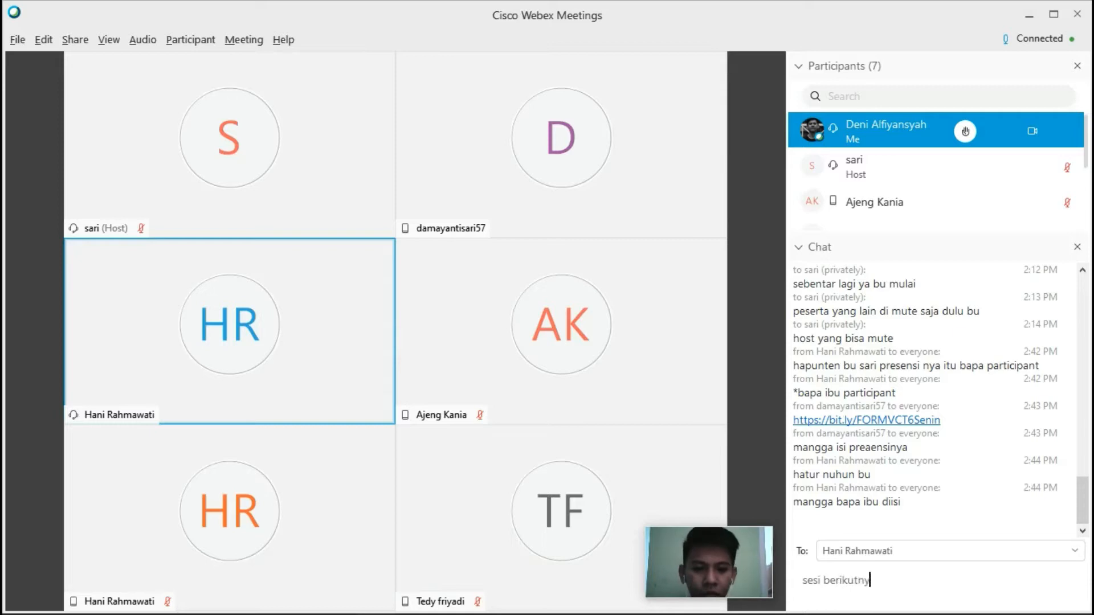
type("a 1514")
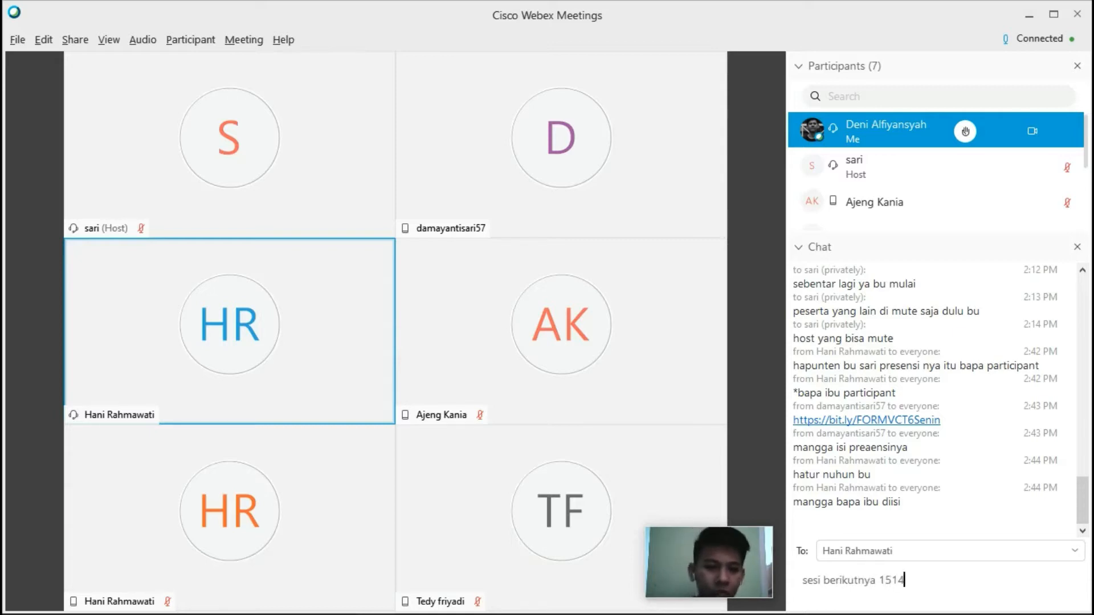
key("BackSpace")
key("BackSpace")
type("45 ")
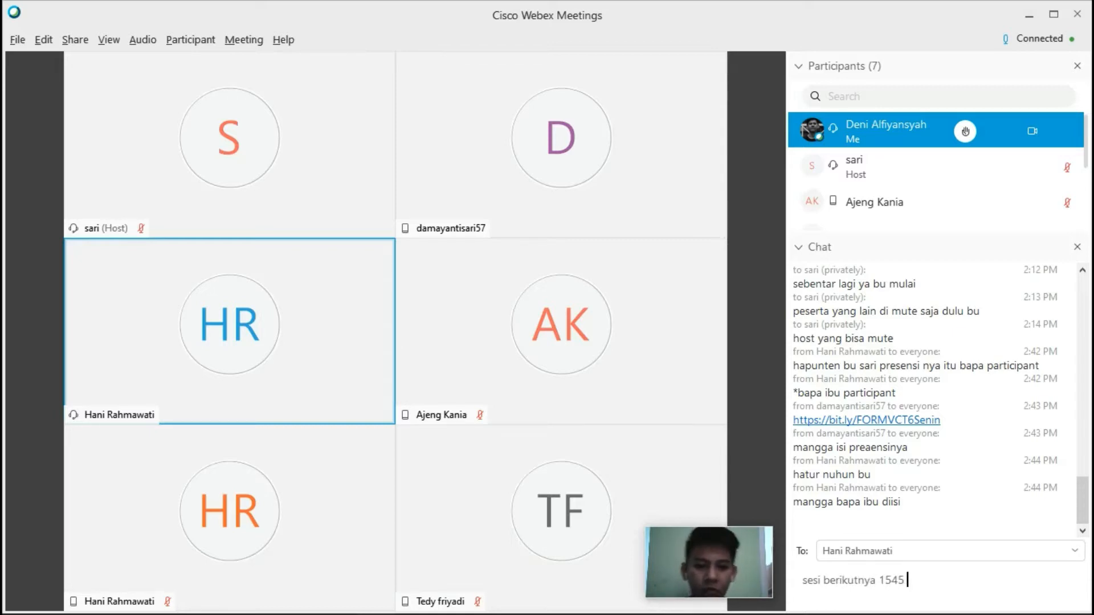
type("ya bu")
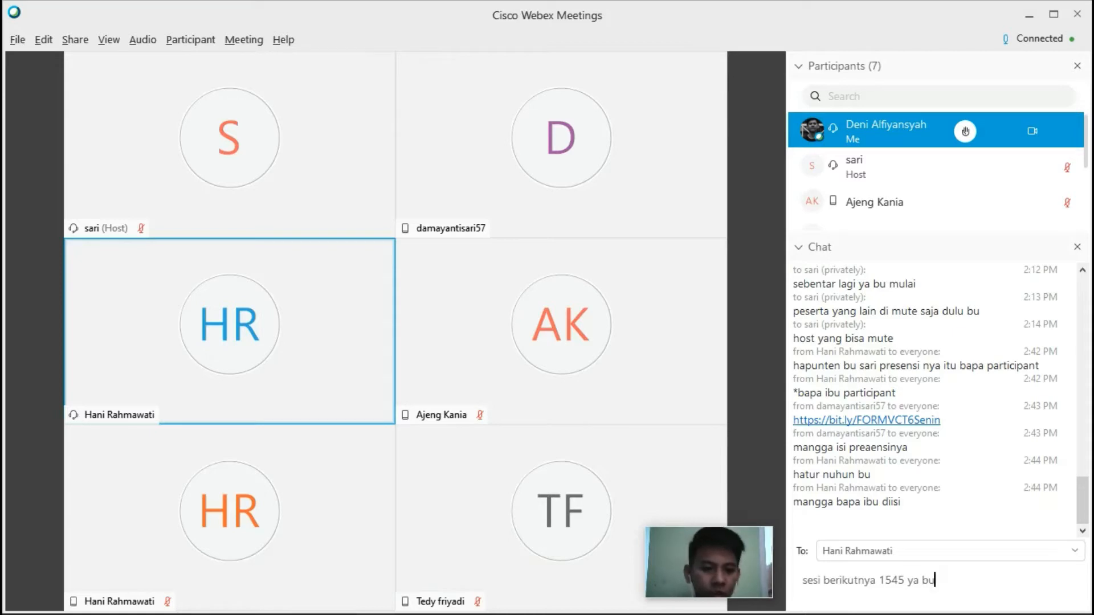
- Correct the time in the drafted chat message to 15:45 and send it
left_click(893, 580)
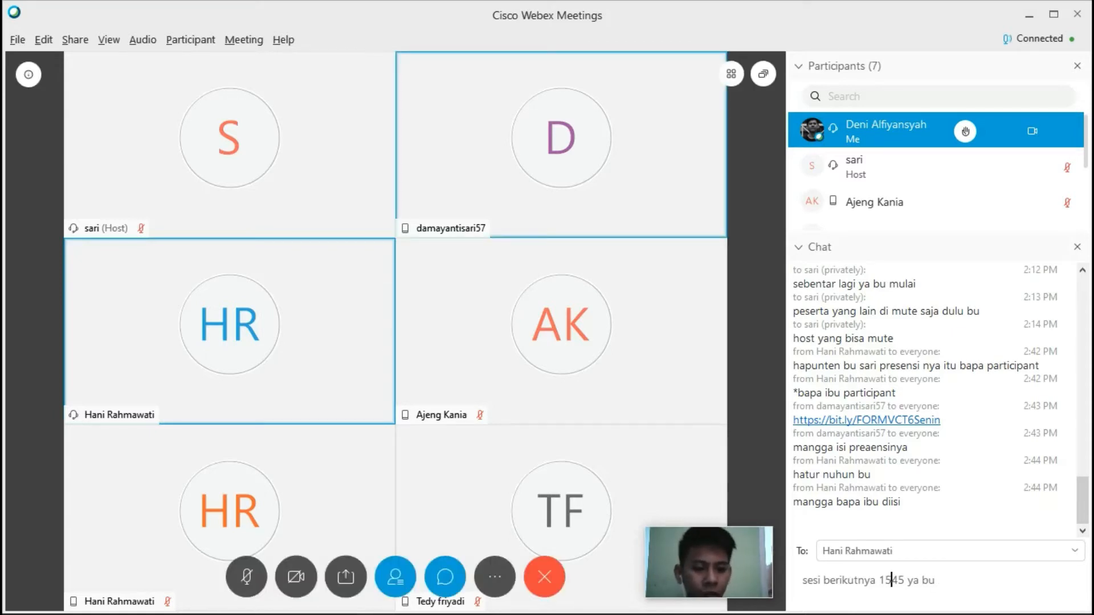
type(":")
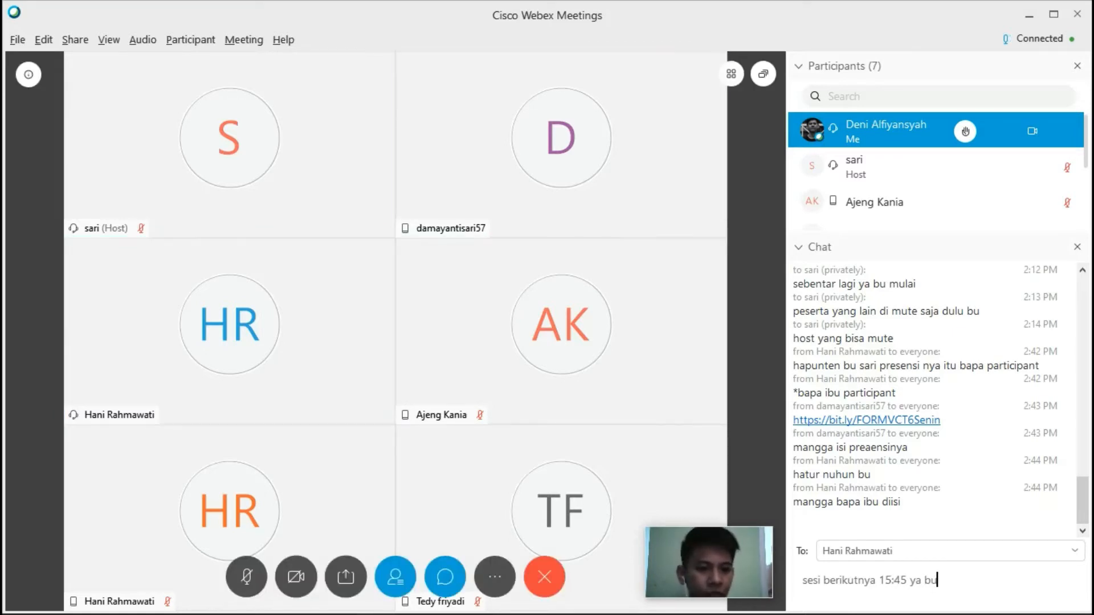
key("End")
key("Return")
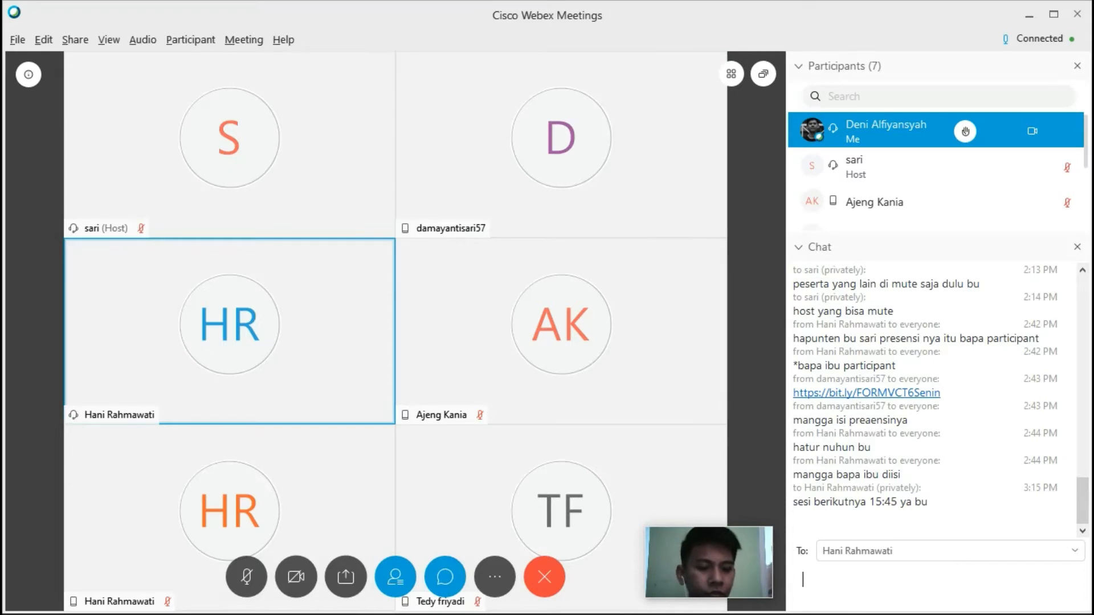
- Send the private chat message "sesi berikutnya 15:45 ya bu" to the meeting host
left_click(951, 551)
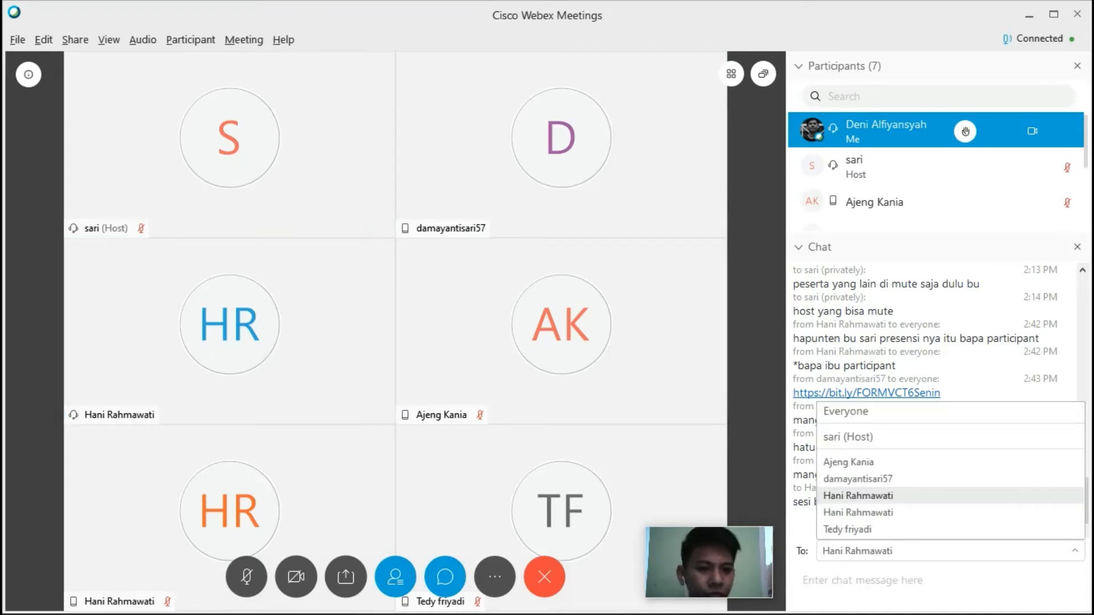
left_click(848, 437)
left_click(863, 580)
type("ses")
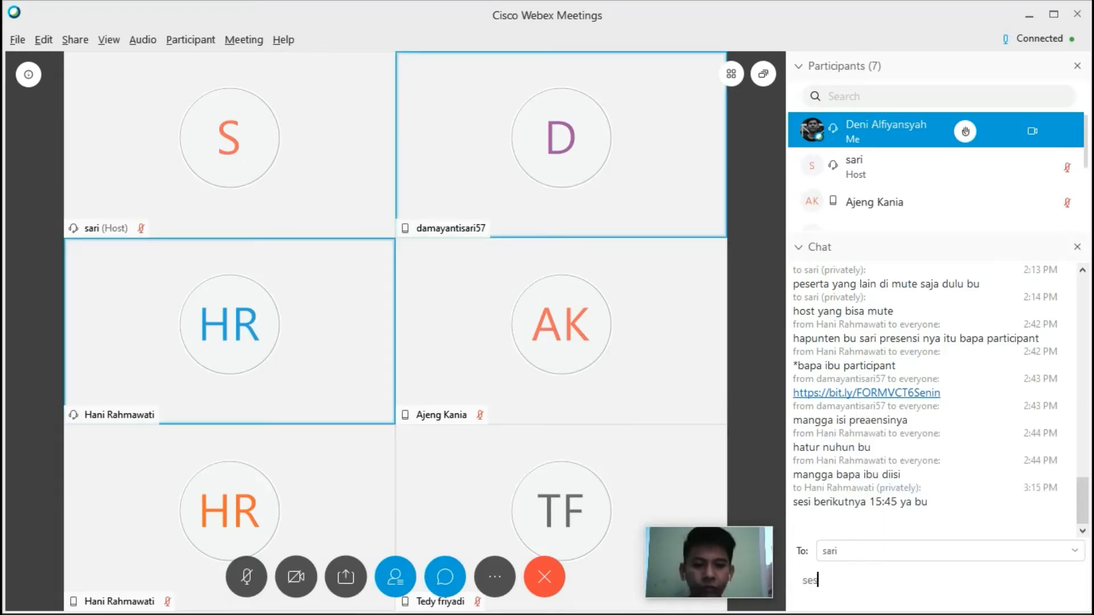
type("i berikutny")
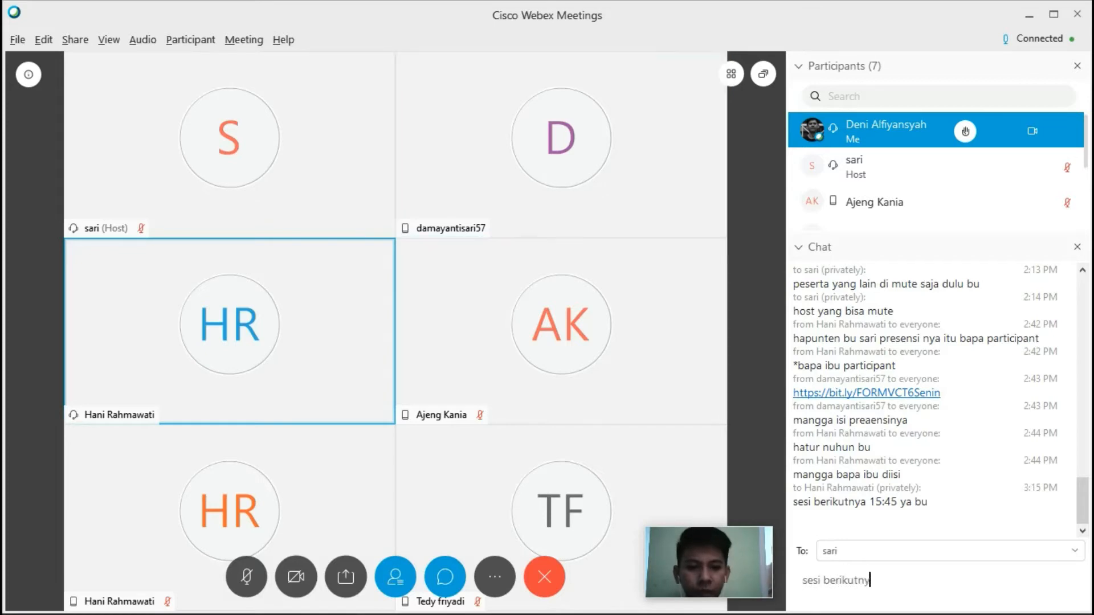
type("a 15")
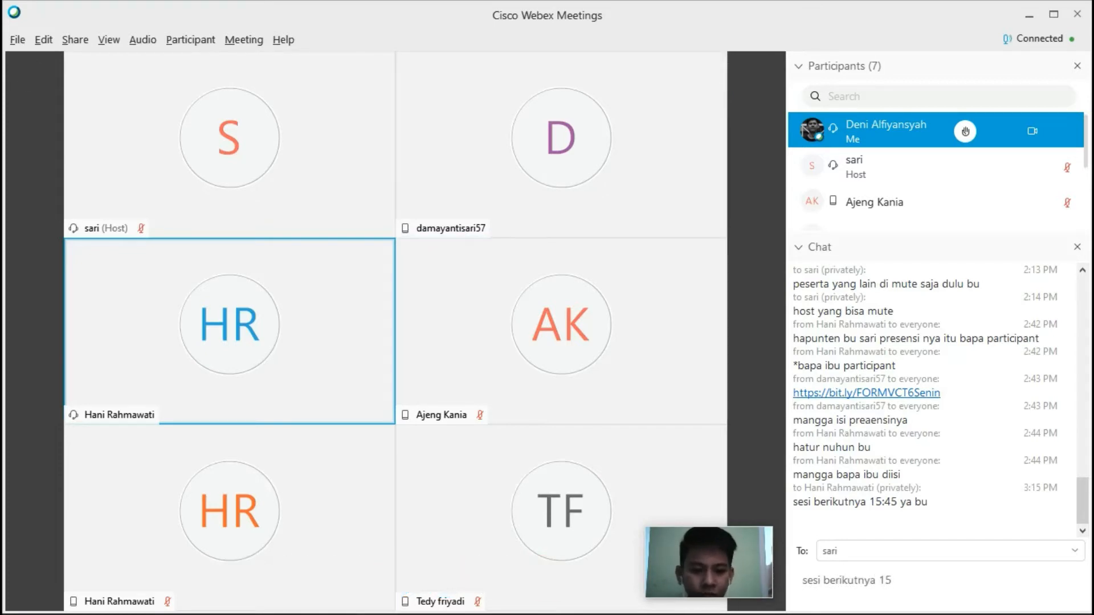
type(":45 ya bu")
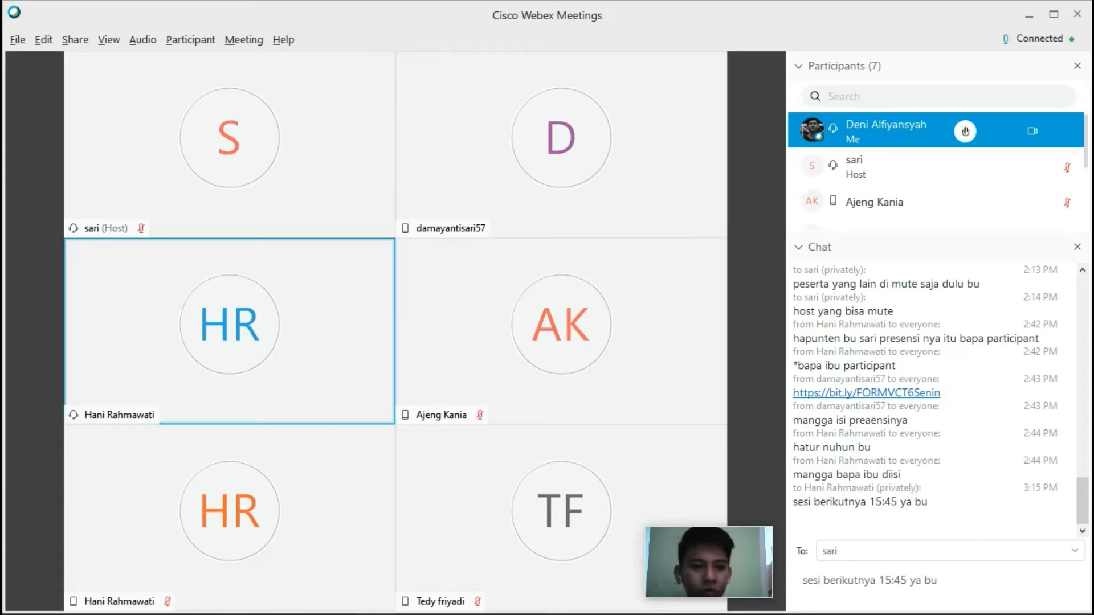
key("Return")
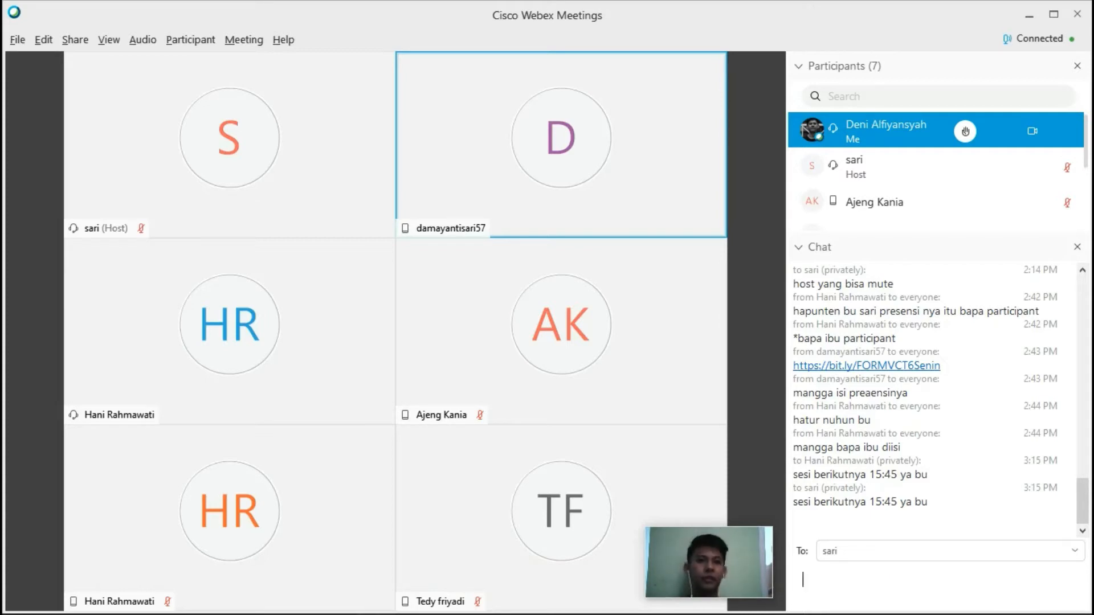
- Look through the meeting's participants list
mouse_move(855, 614)
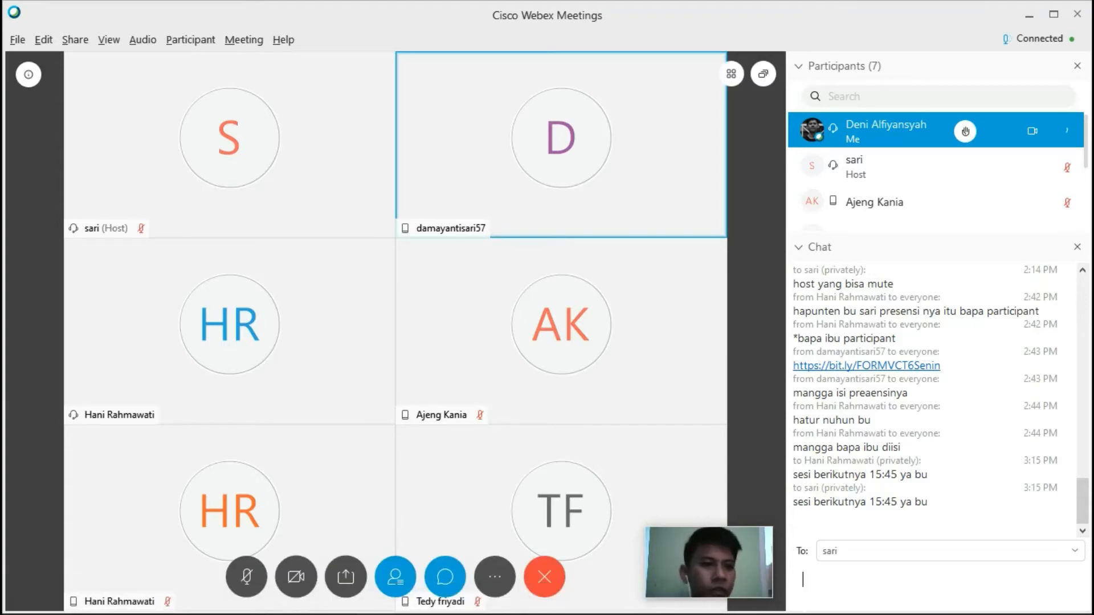
scroll(935, 171, "down", 3)
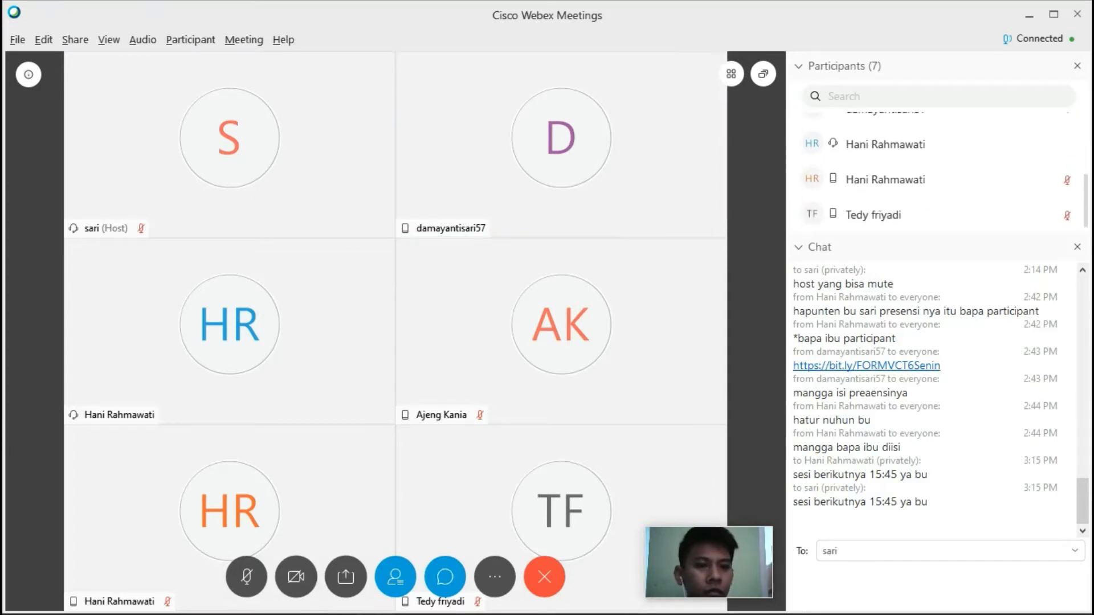
scroll(934, 171, "up", 1)
scroll(805, 128, "up", 3)
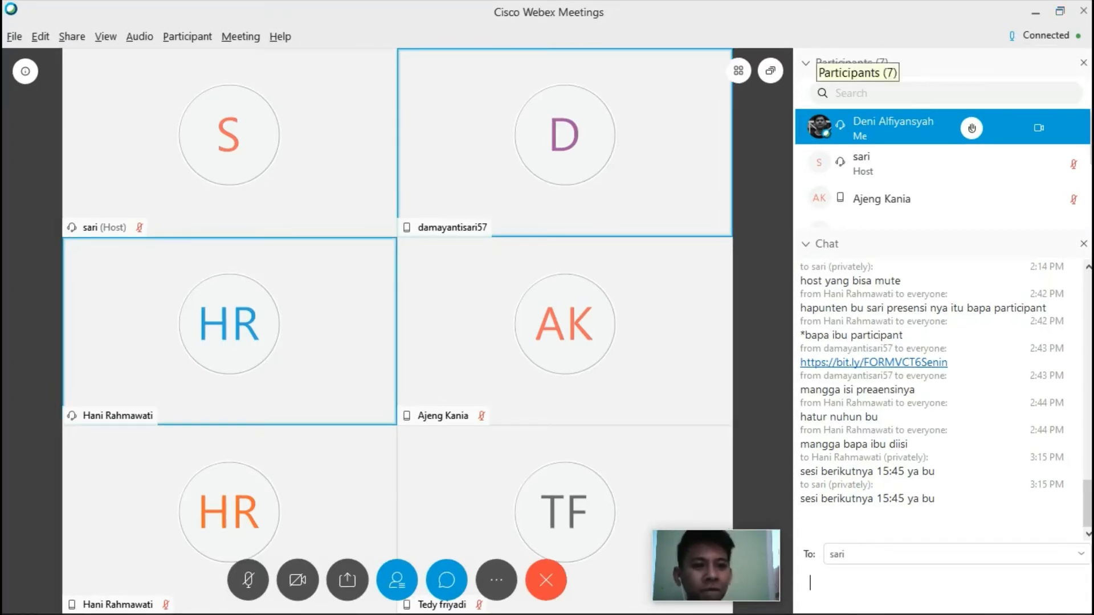
key("super")
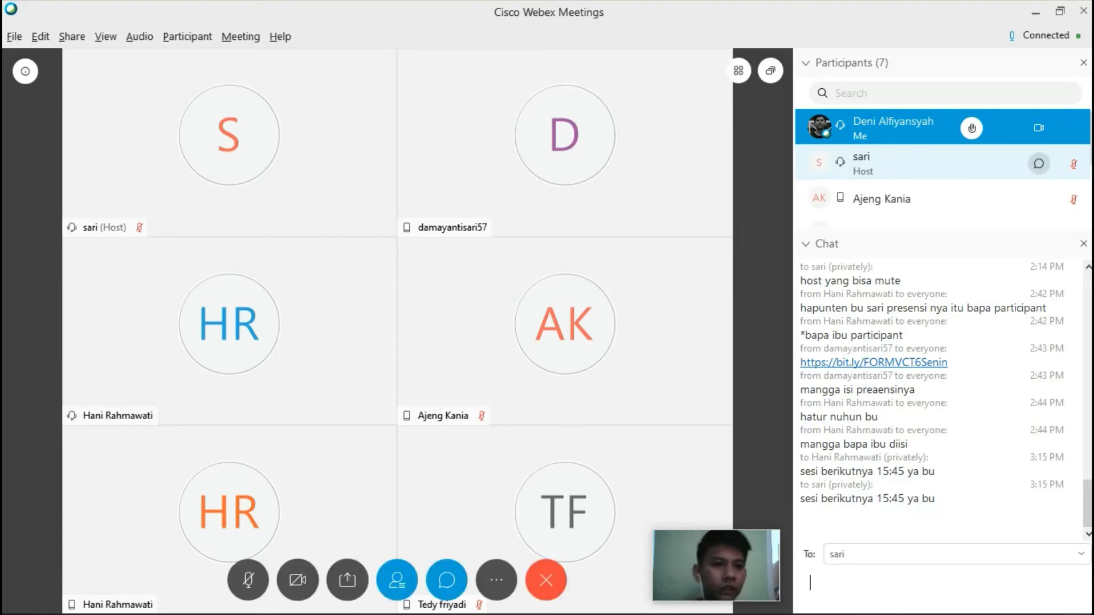
scroll(944, 164, "down", 3)
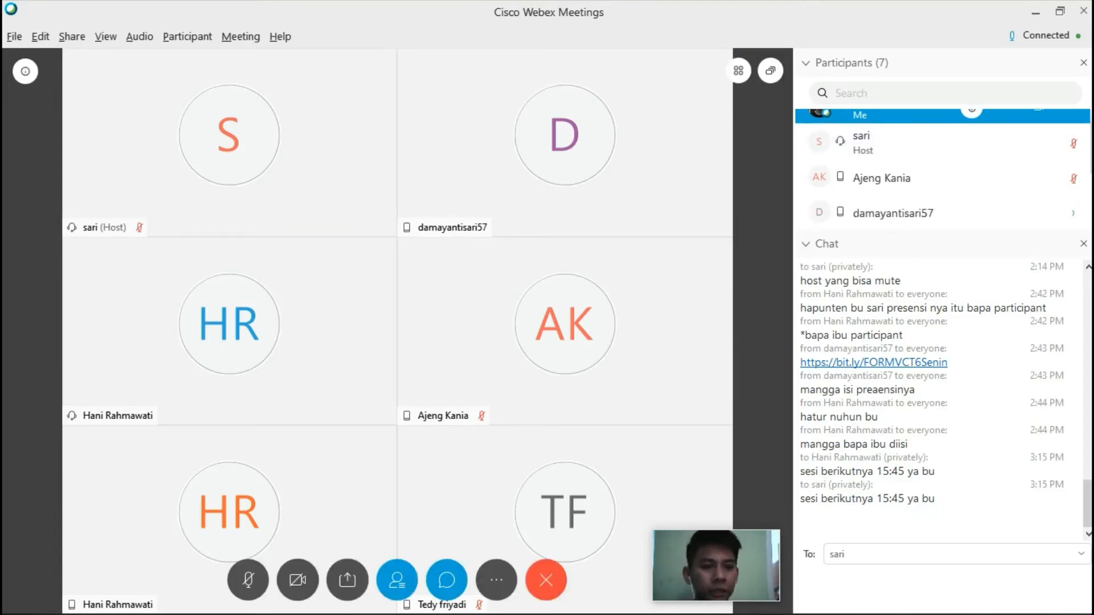
scroll(943, 165, "up", 3)
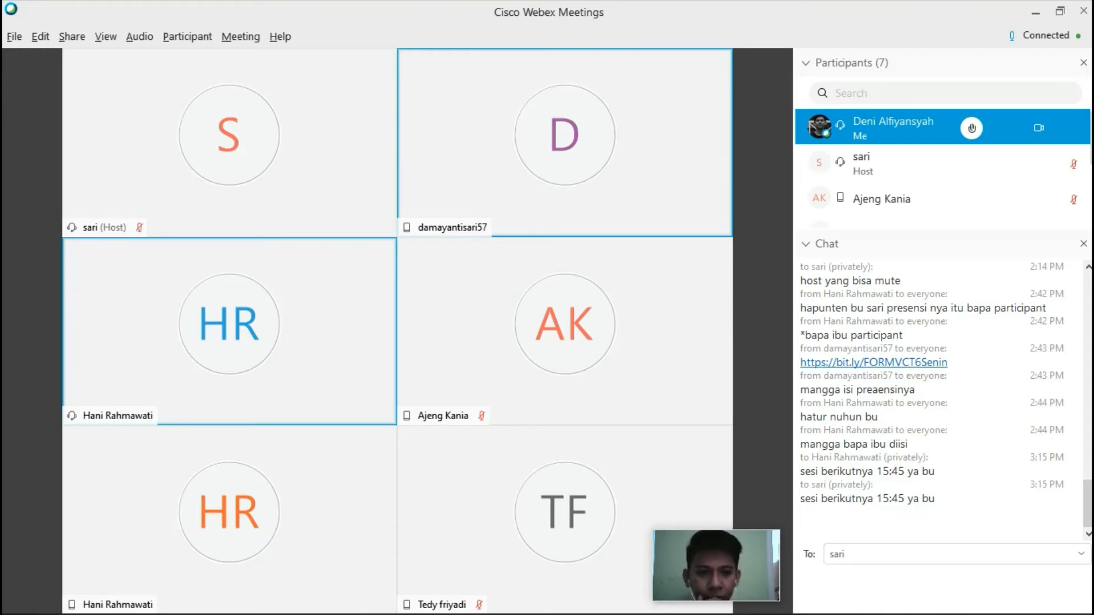
- Raise the computer's audio volume
mouse_move(547, 614)
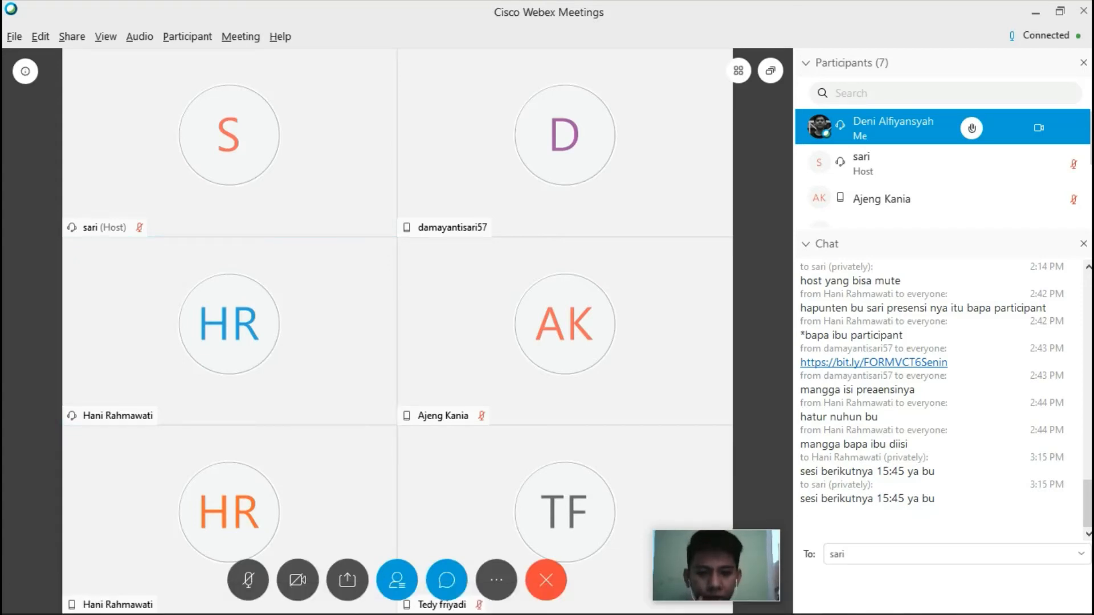
key("XF86AudioRaiseVolume")
key("XF86AudioRaiseVolume")
key("XF86AudioRaiseVolume")
key("XF86AudioRaiseVolume")
key("XF86AudioRaiseVolume")
key("XF86AudioRaiseVolume")
key("XF86AudioRaiseVolume")
key("XF86AudioRaiseVolume")
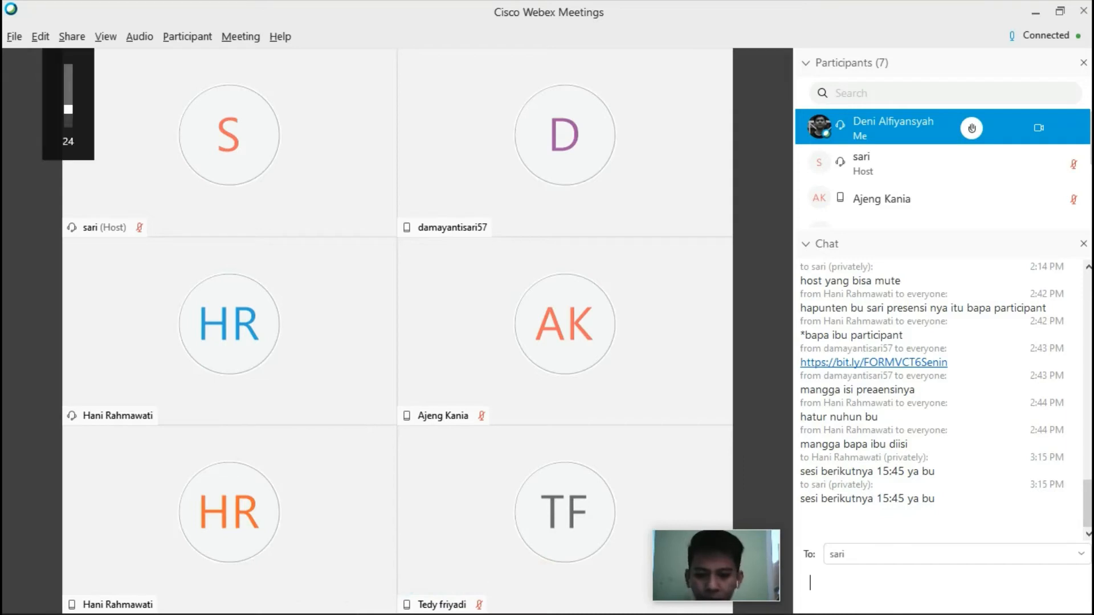
key("XF86AudioRaiseVolume")
key("XF86AudioRaiseVolume")
key("XF86AudioRaiseVolume")
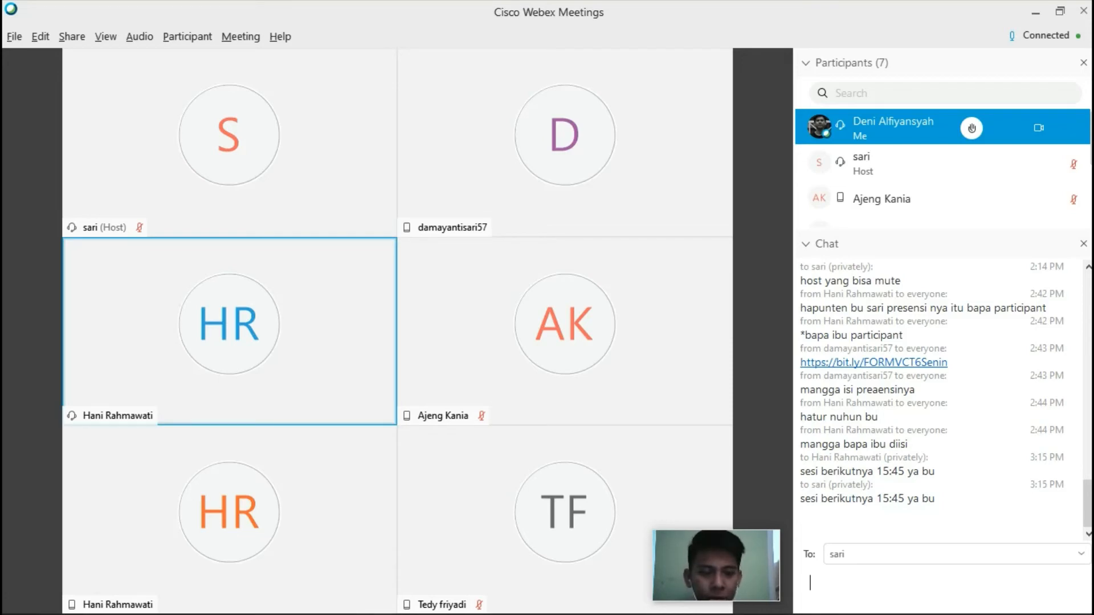
key("super+Print")
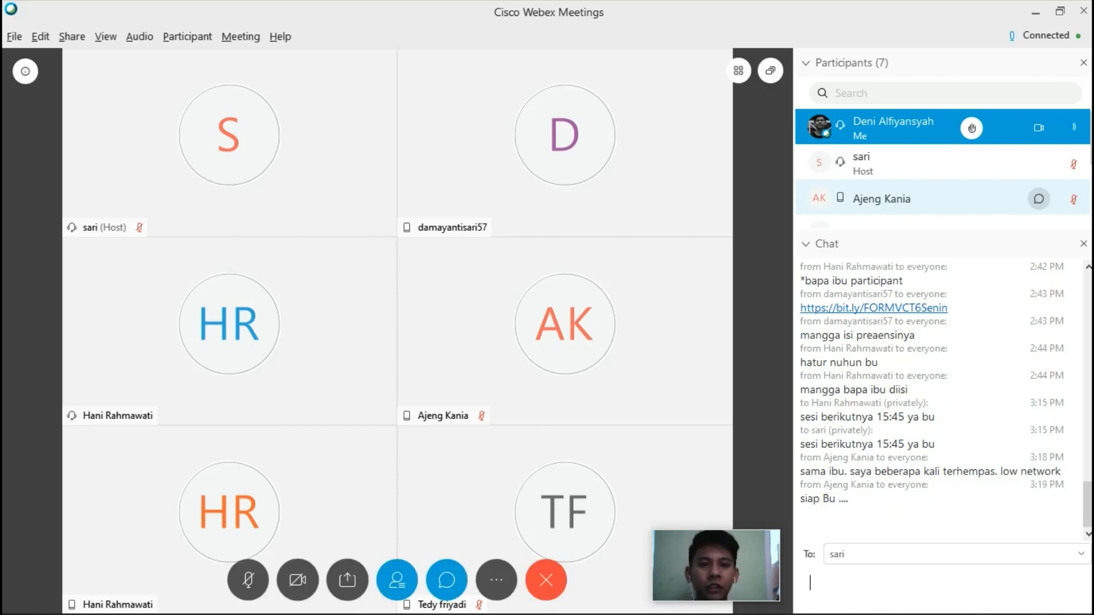
mouse_move(564, 2)
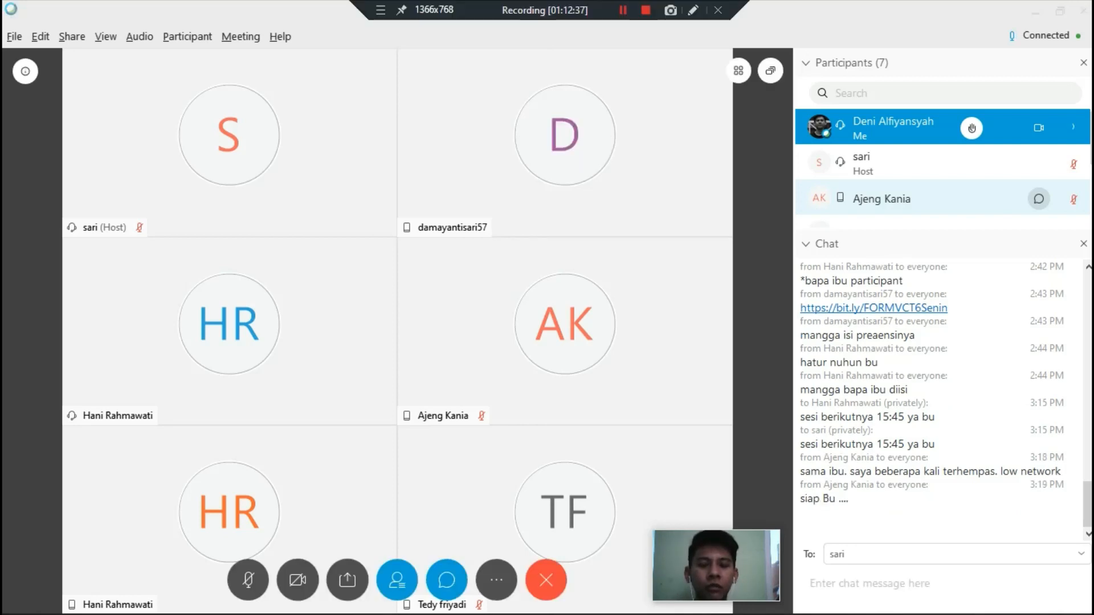